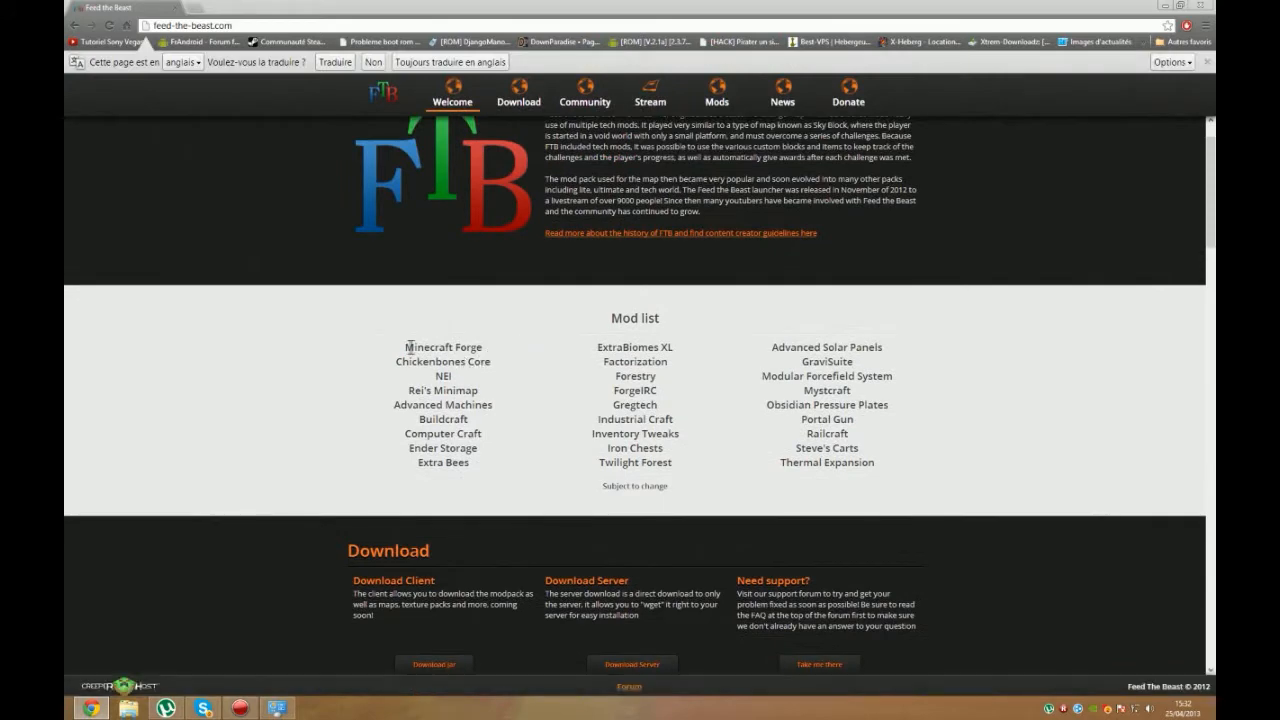
Step: Download the exe version of the Feed the Beast client launcher and the server package of the FTB Ultimate pack
click(928, 484)
scroll(890, 450, down, 4)
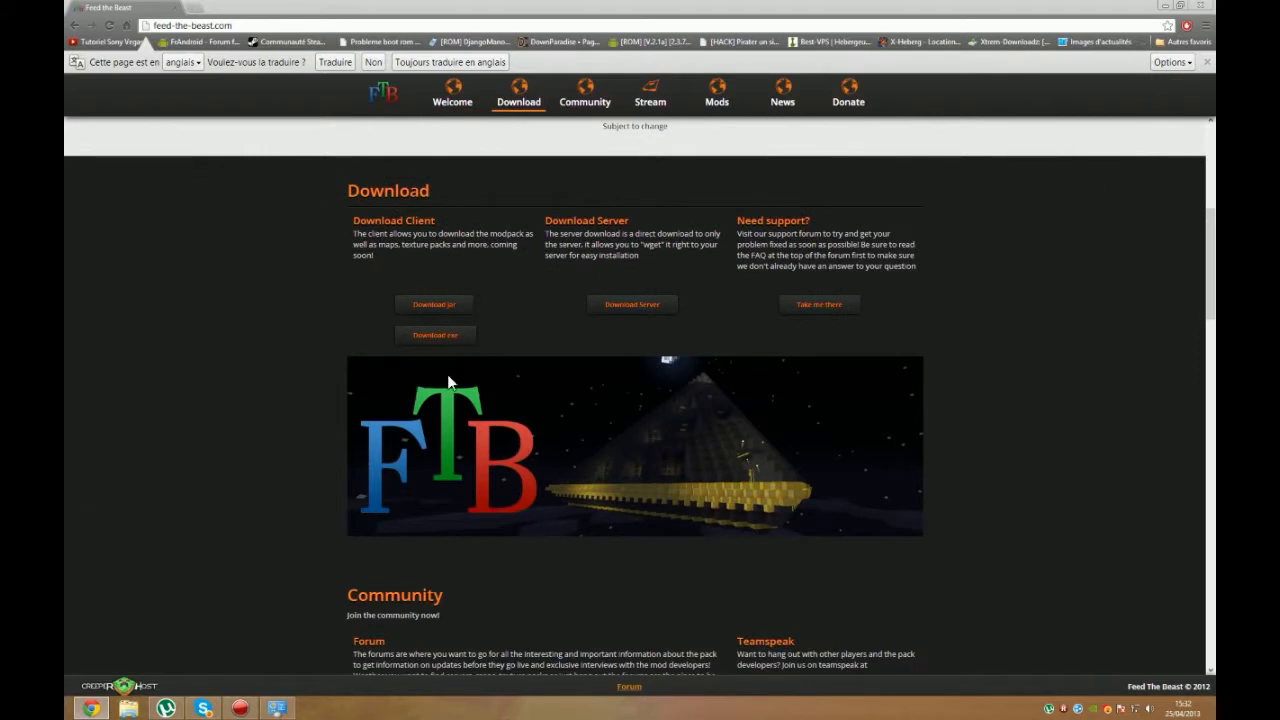
click(468, 340)
click(432, 335)
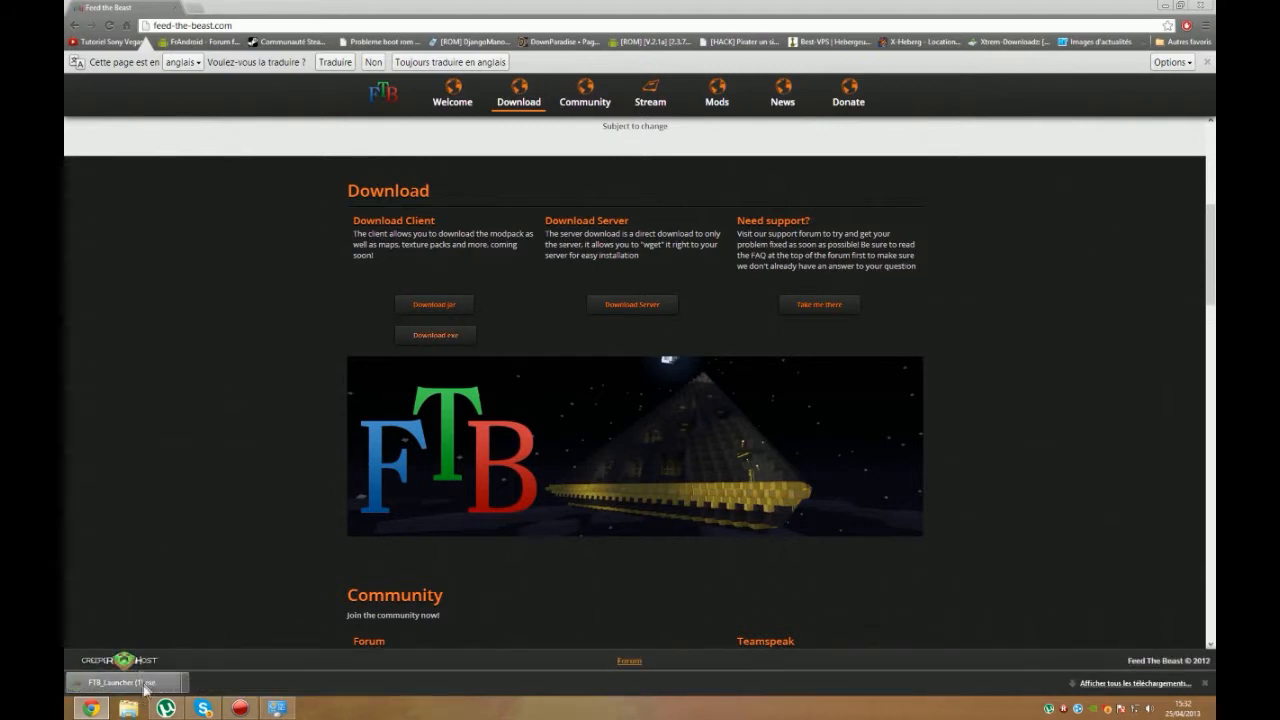
click(614, 304)
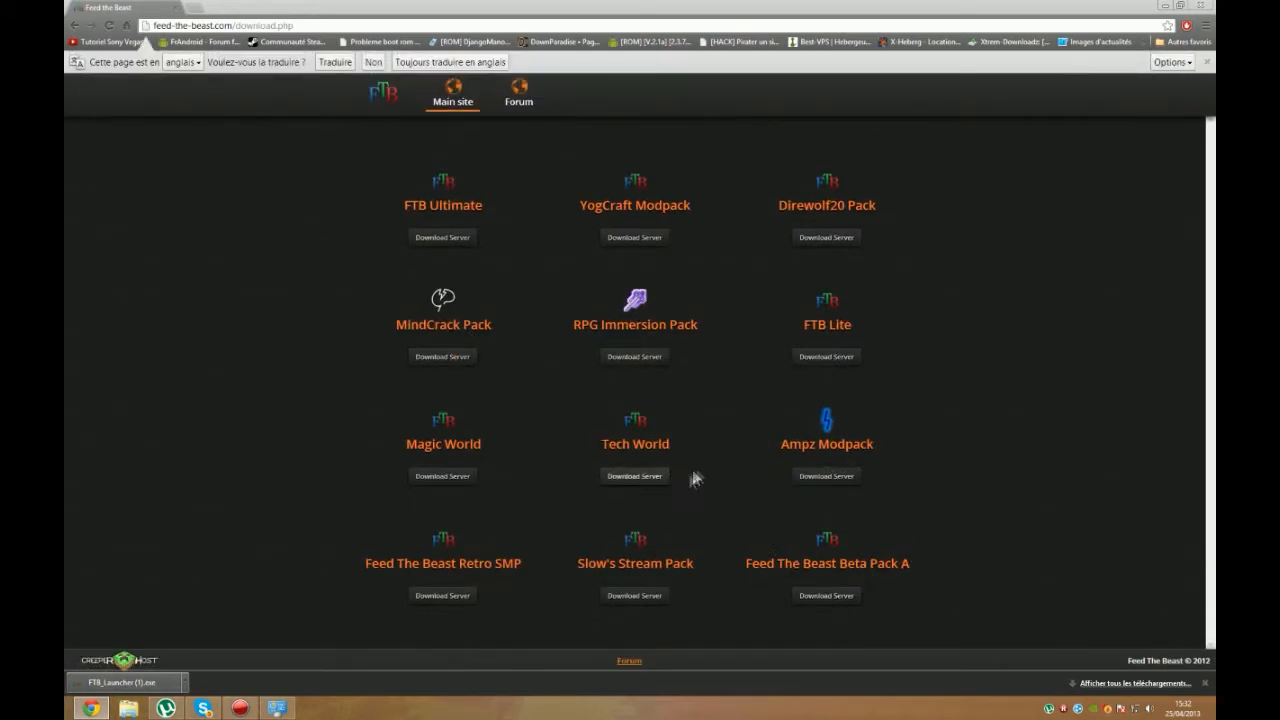
click(436, 244)
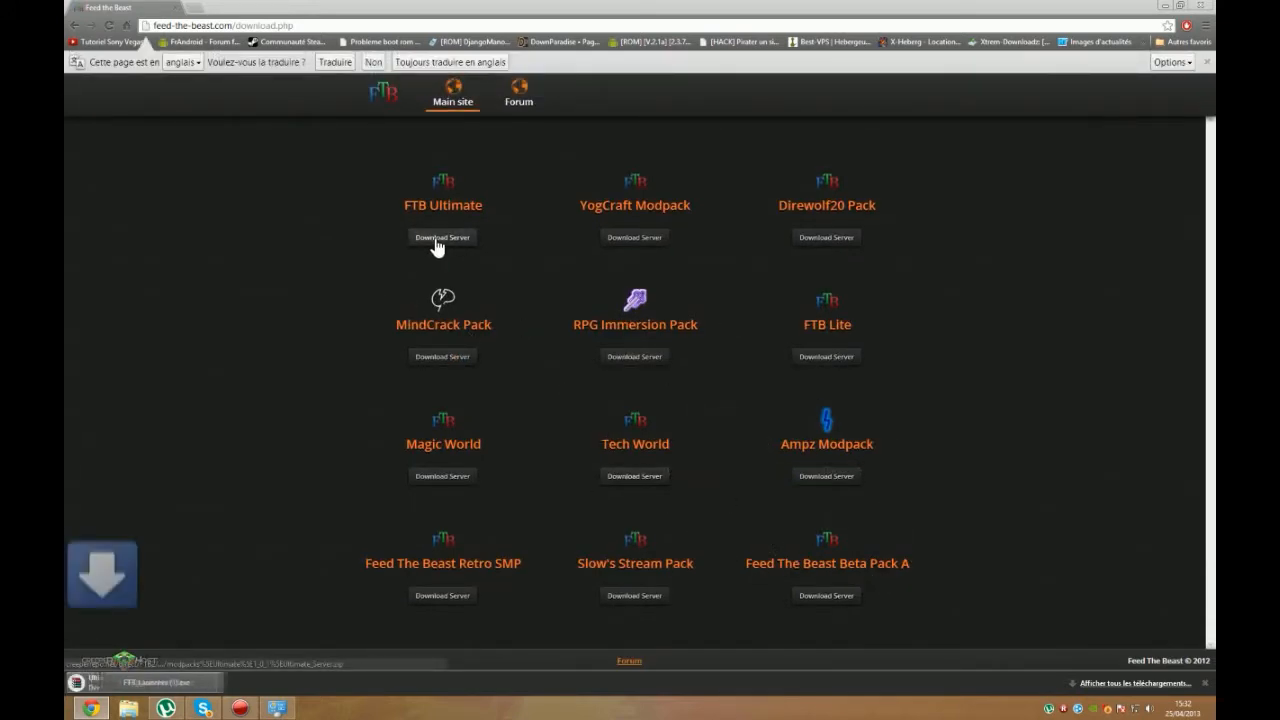
Step: Open the FTB server folder on the desktop and return to the browser
key(super+d)
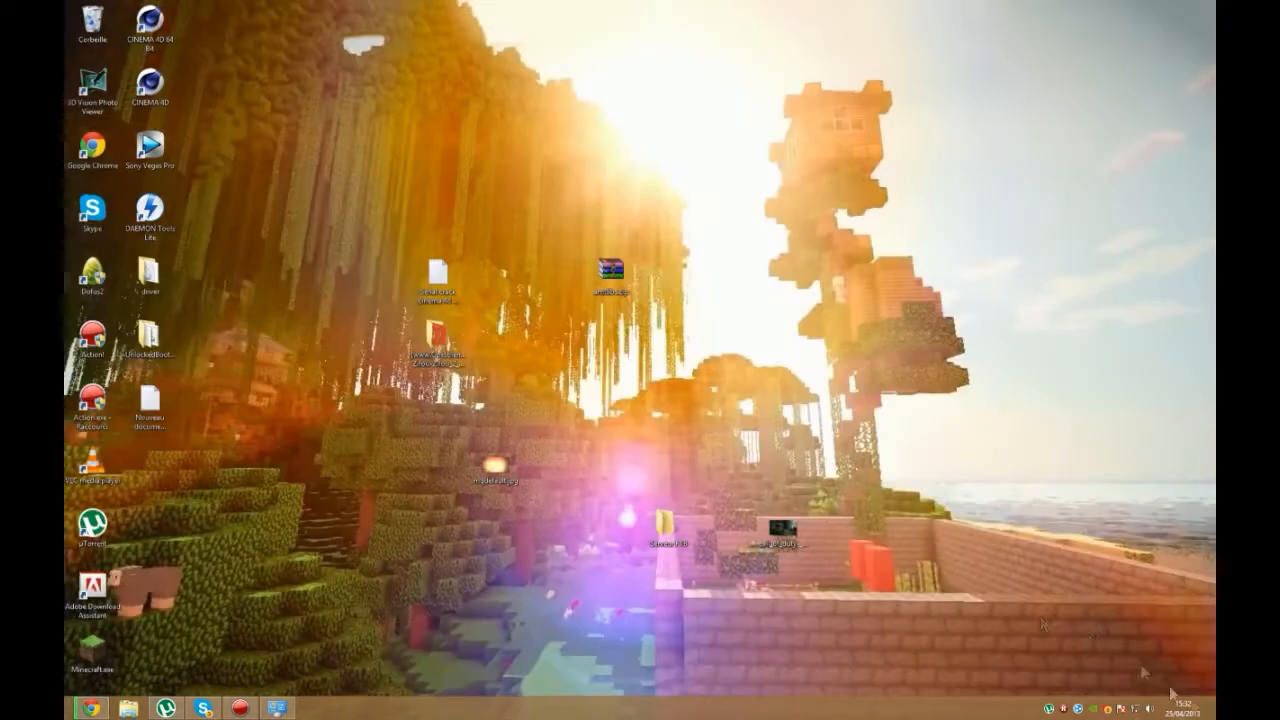
right_click(539, 577)
click(462, 576)
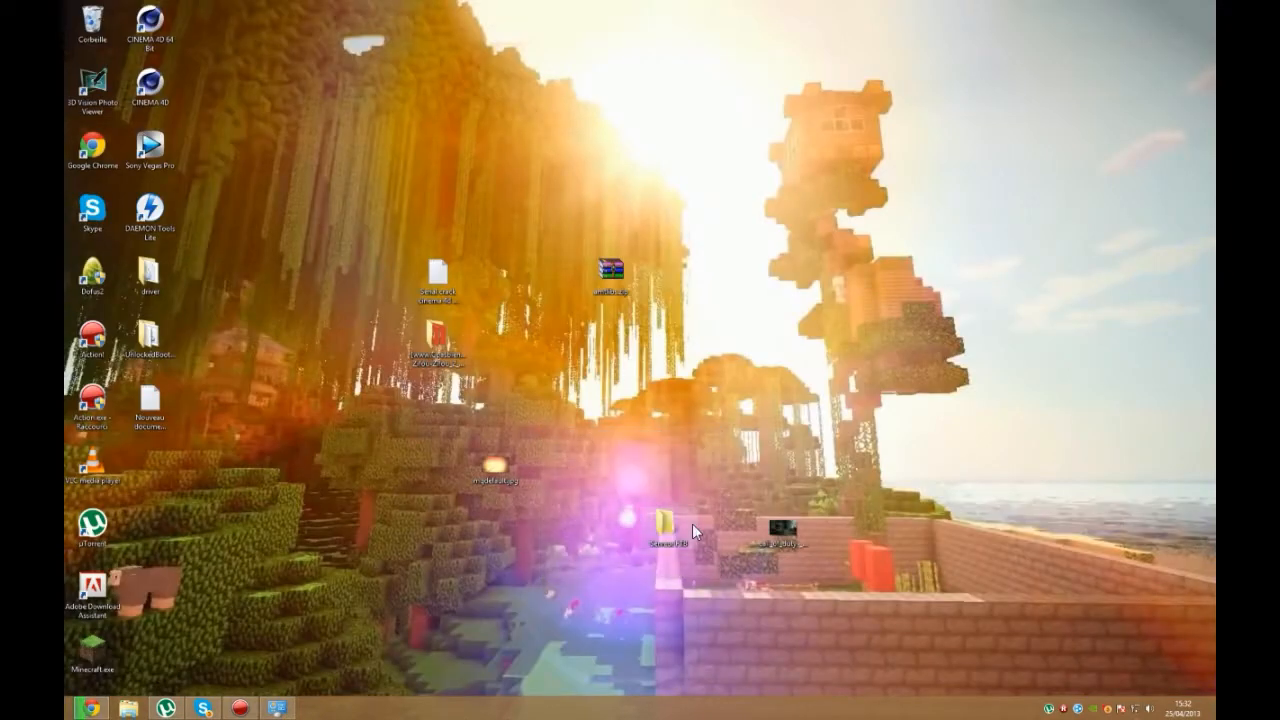
double_click(667, 523)
click(100, 703)
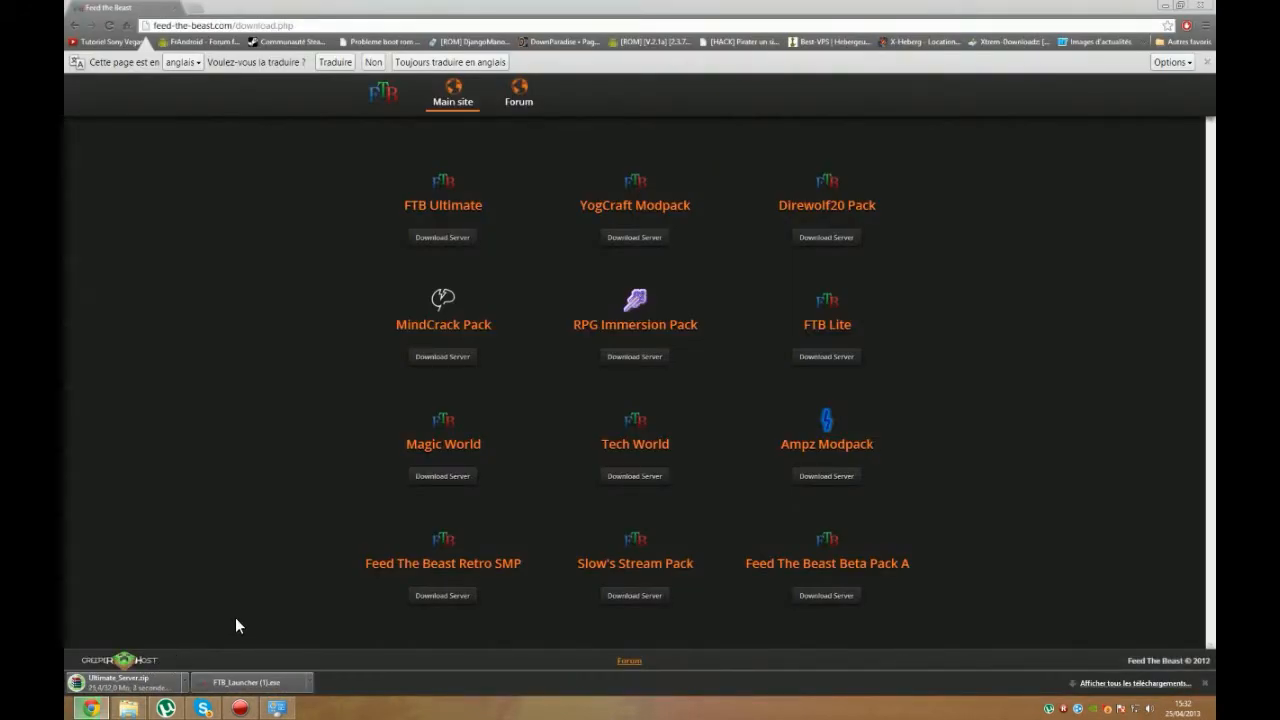
Step: Extract everything in Ultimate_Server.zip into the Serveur FTB folder and close the archive
click(152, 682)
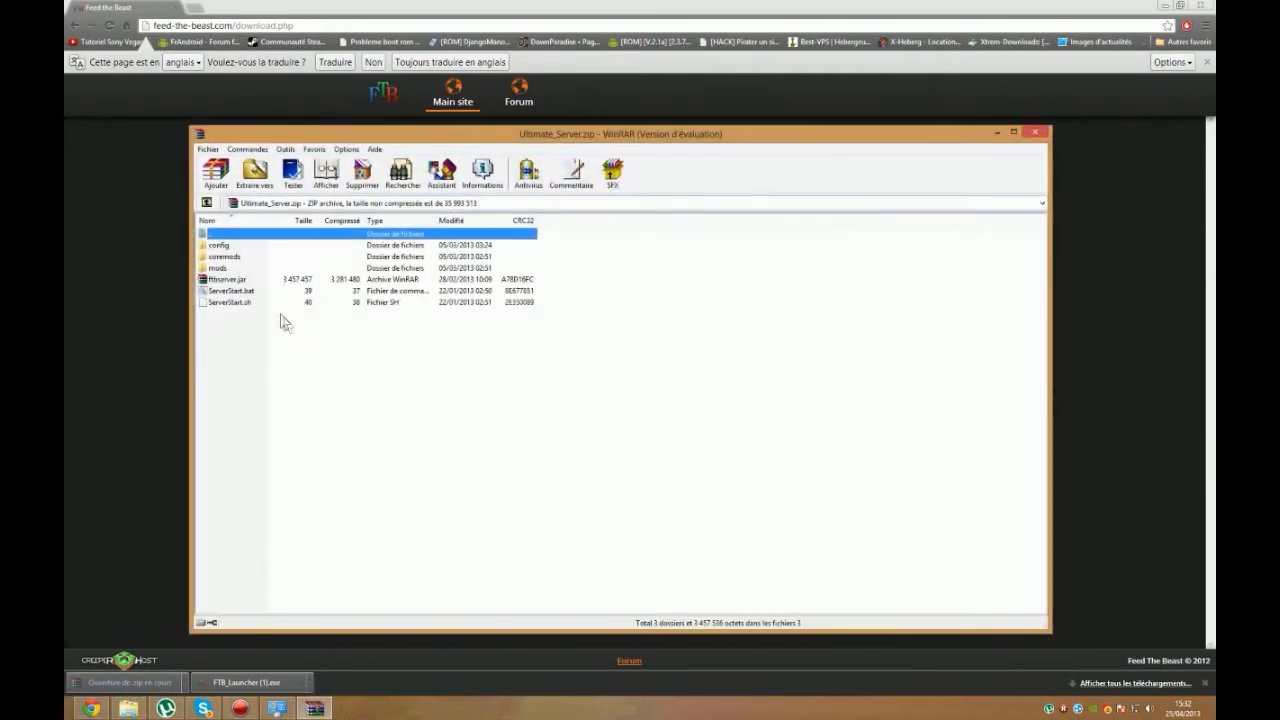
drag(240, 318, 226, 240)
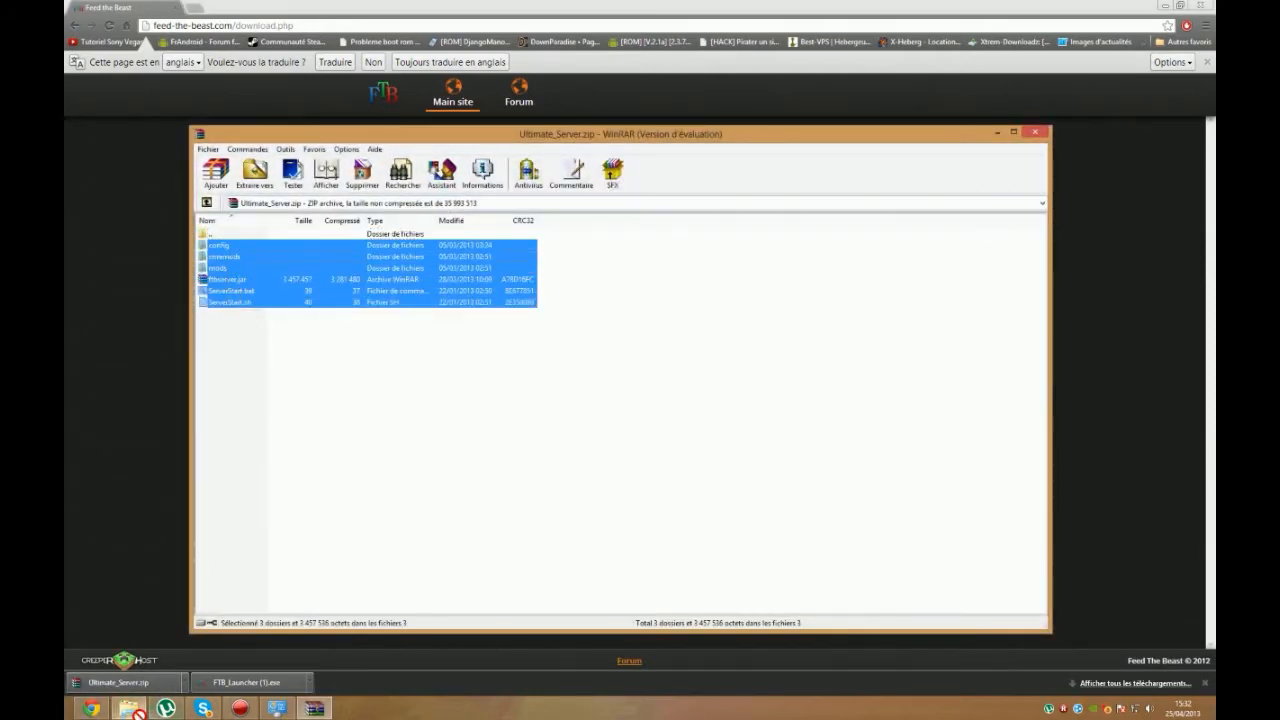
click(138, 707)
drag(148, 711, 350, 348)
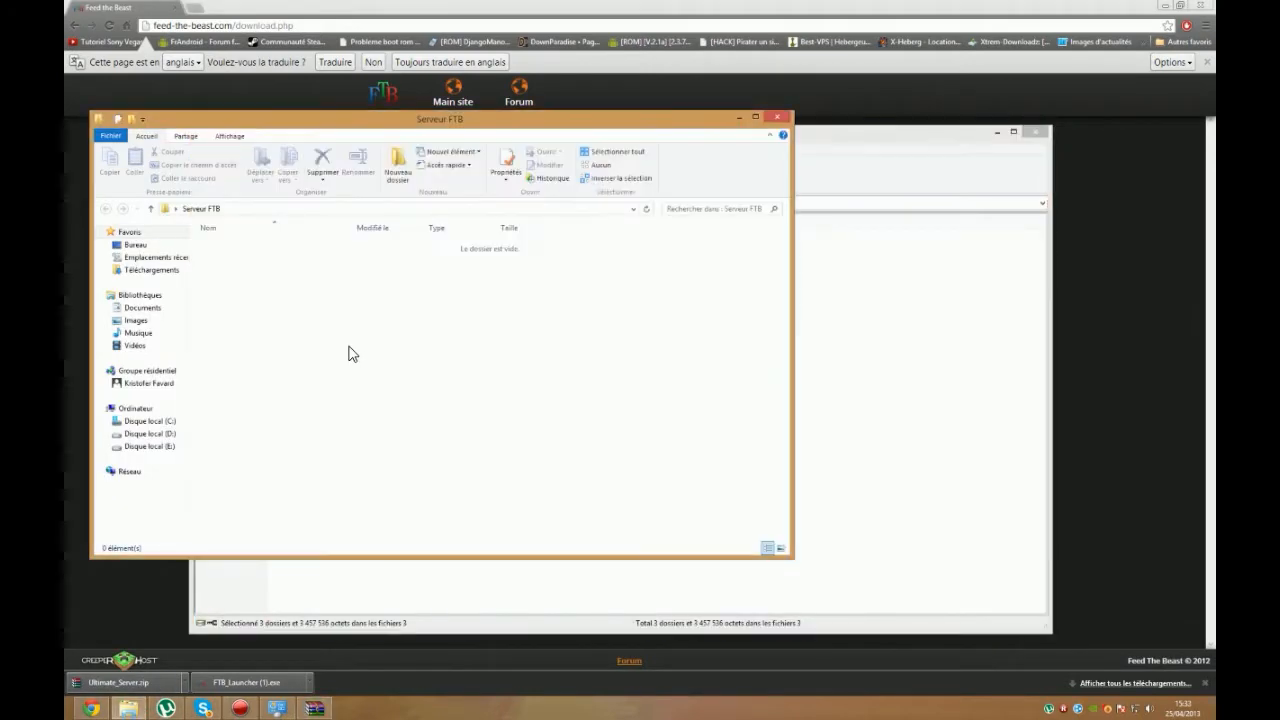
click(1036, 131)
click(337, 451)
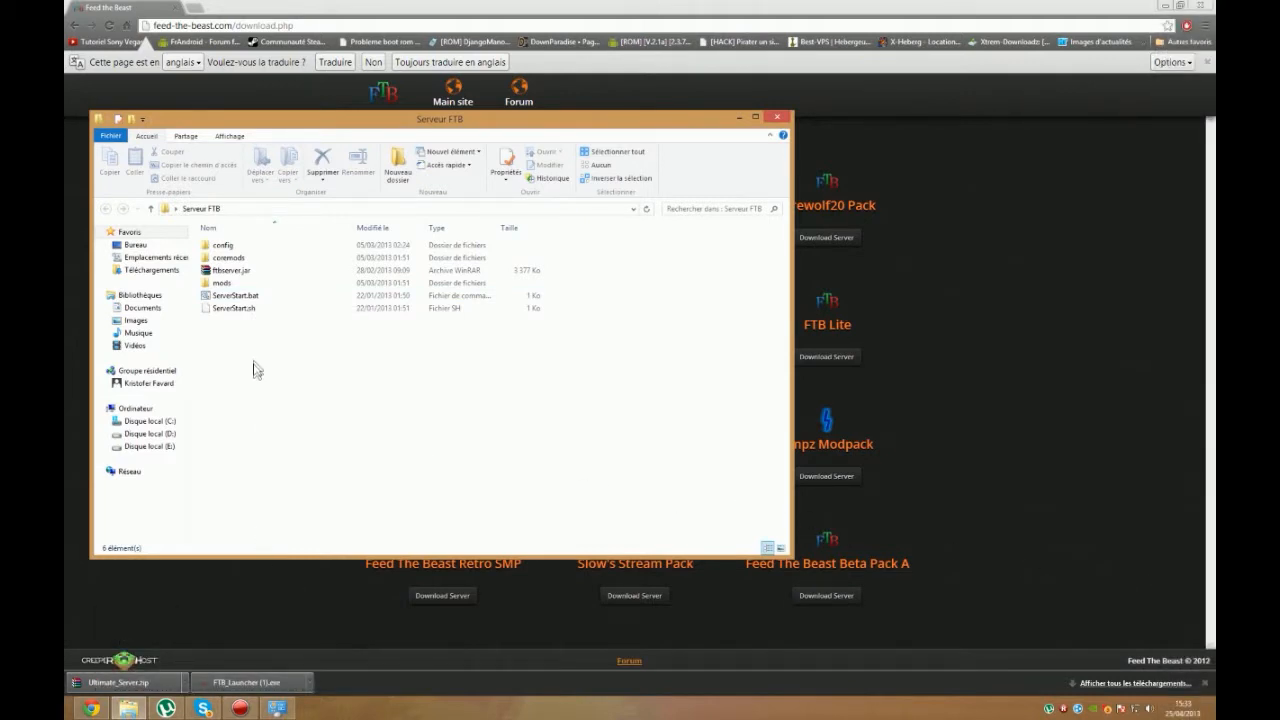
Step: Launch ServerStart.bat for a first run and close its console window
double_click(246, 291)
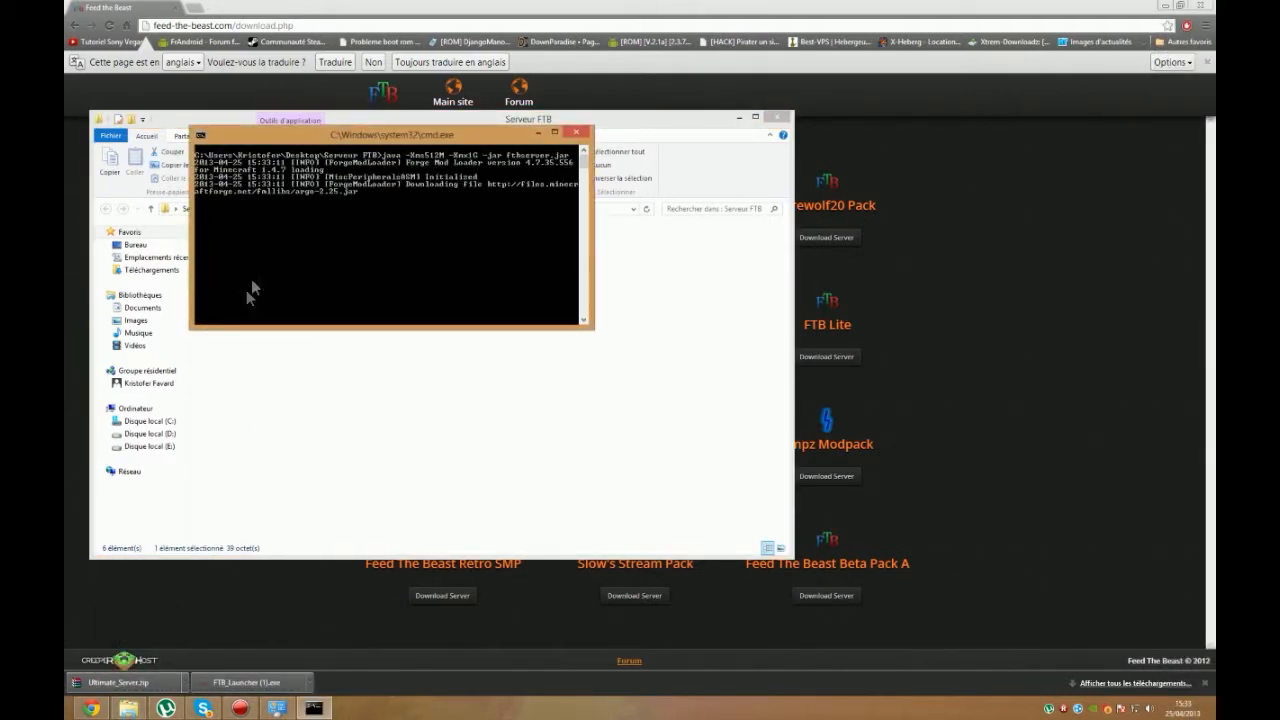
click(576, 132)
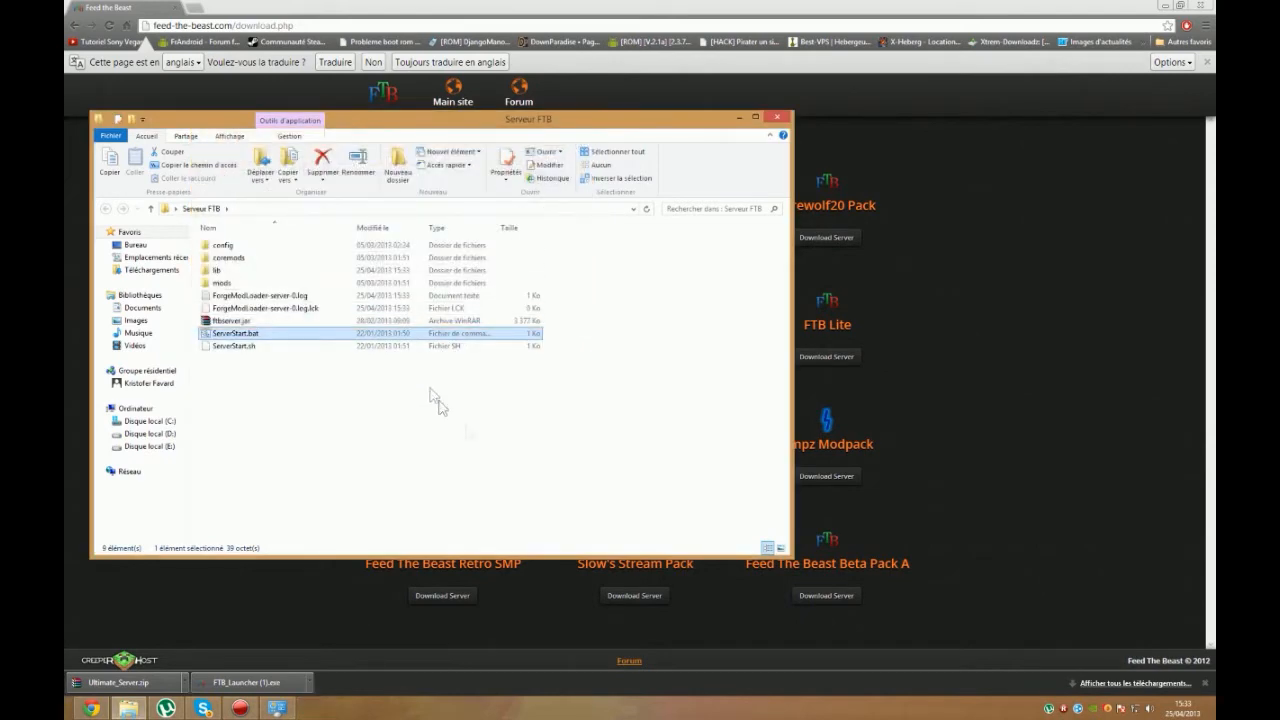
Step: Open the Windows environment variables from the advanced system settings in the Control Panel
mouse_move(1215, 370)
click(1182, 482)
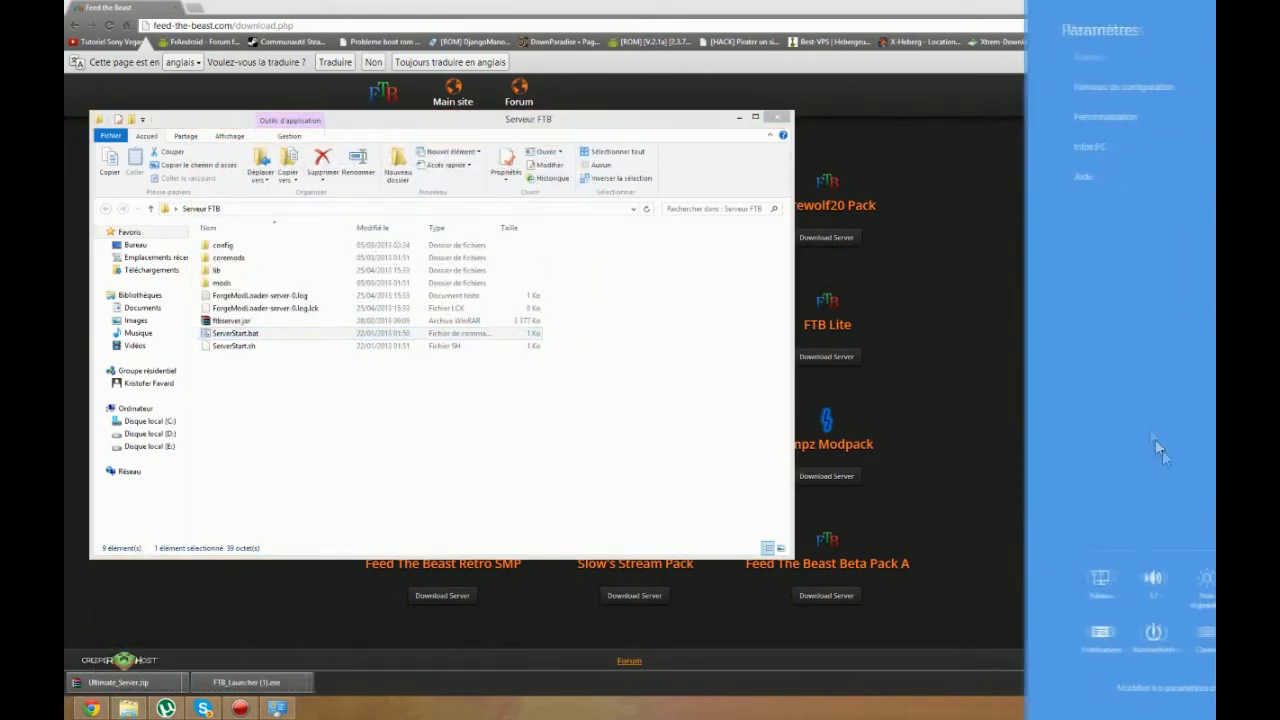
click(1120, 90)
scroll(418, 372, down, 3)
scroll(424, 372, down, 3)
click(280, 400)
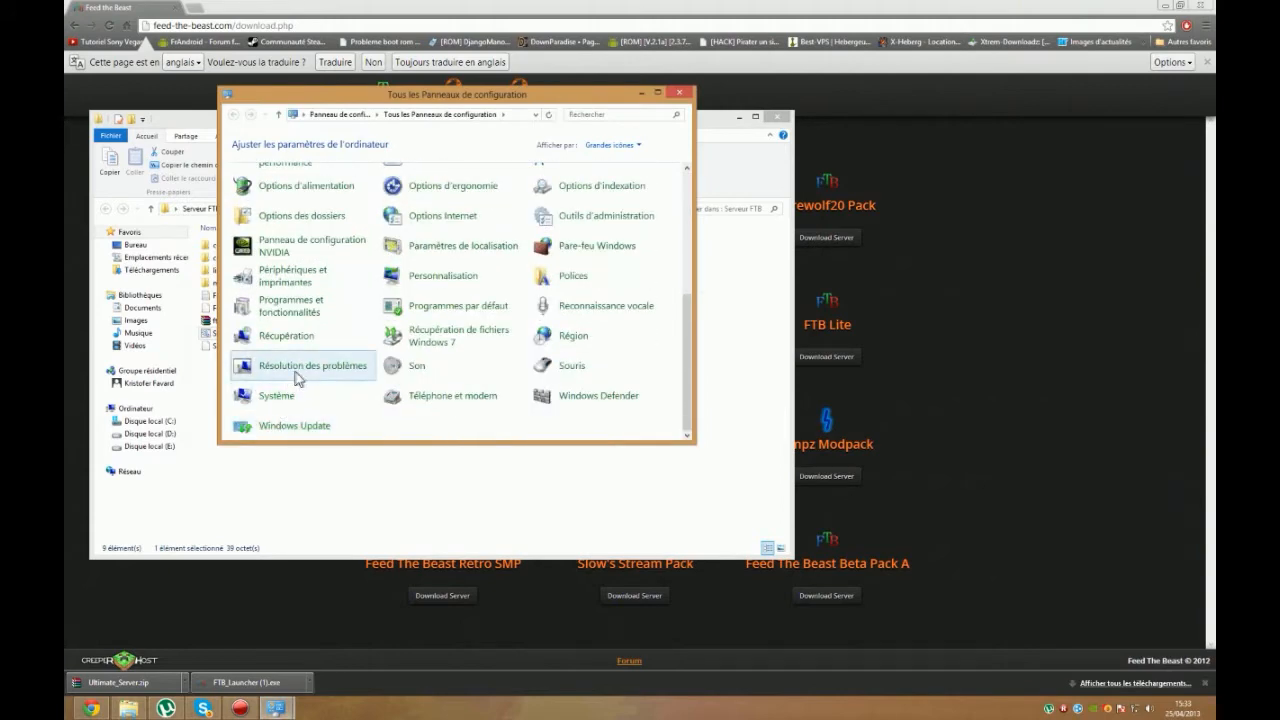
click(246, 220)
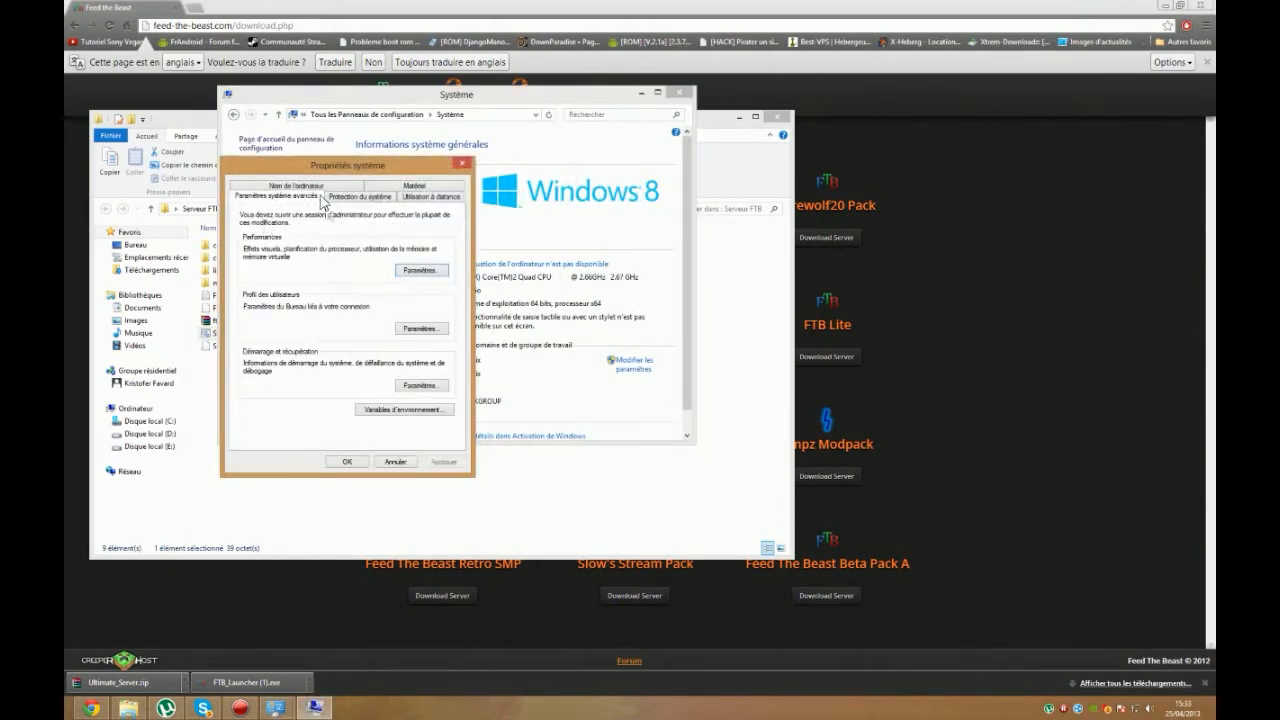
click(404, 410)
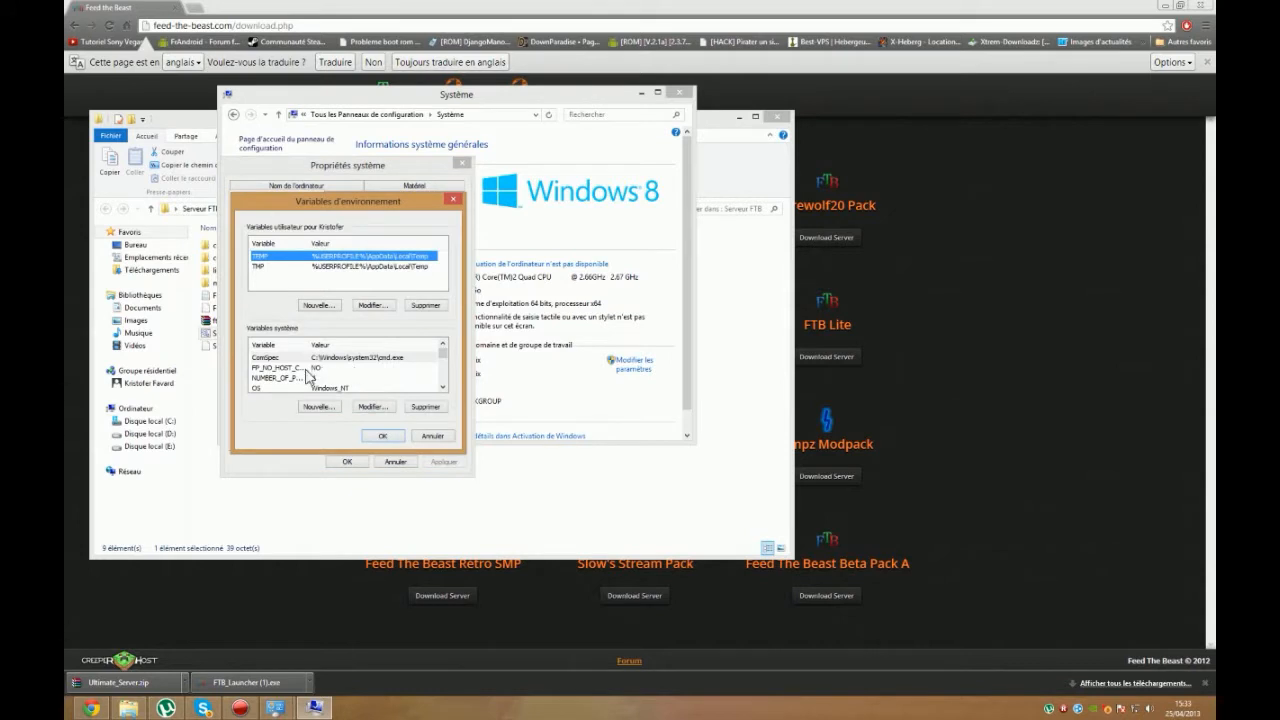
Step: Open the system variable Path for editing and delete the entry following WindowsPowerShell\v1.0\ at the end of its value
scroll(308, 377, down, 2)
scroll(306, 371, up, 2)
scroll(306, 371, down, 2)
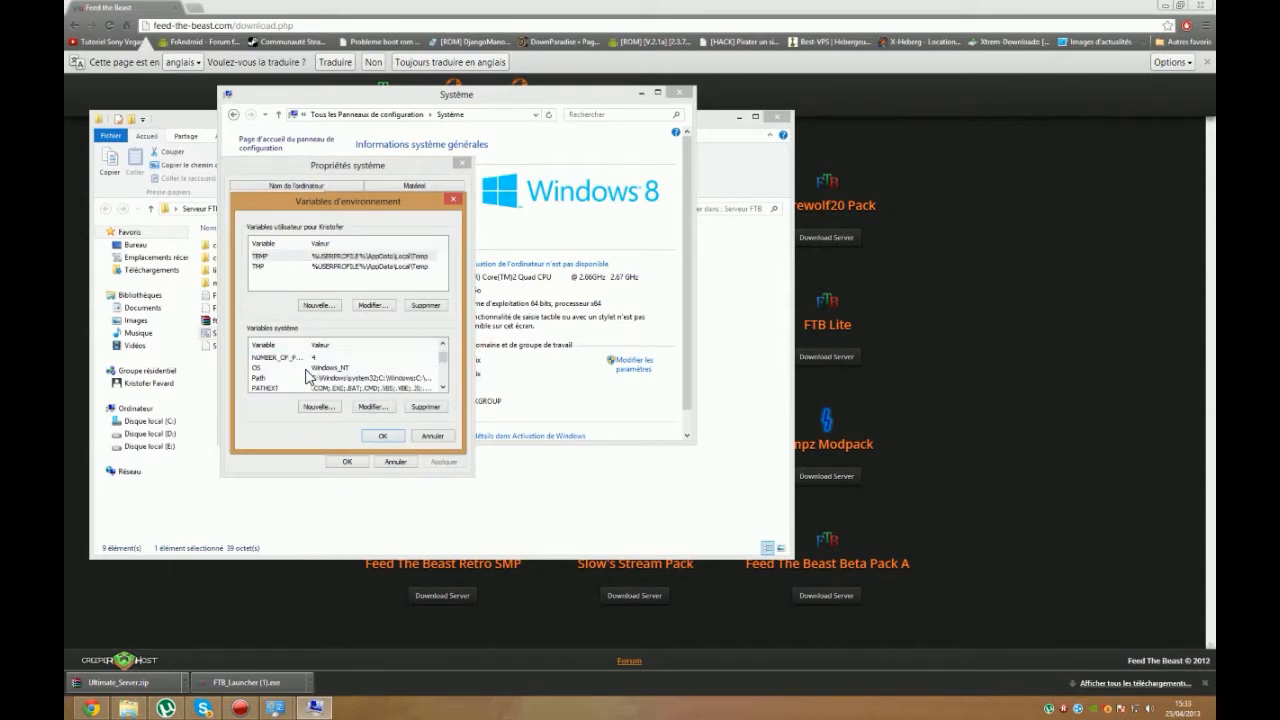
double_click(300, 378)
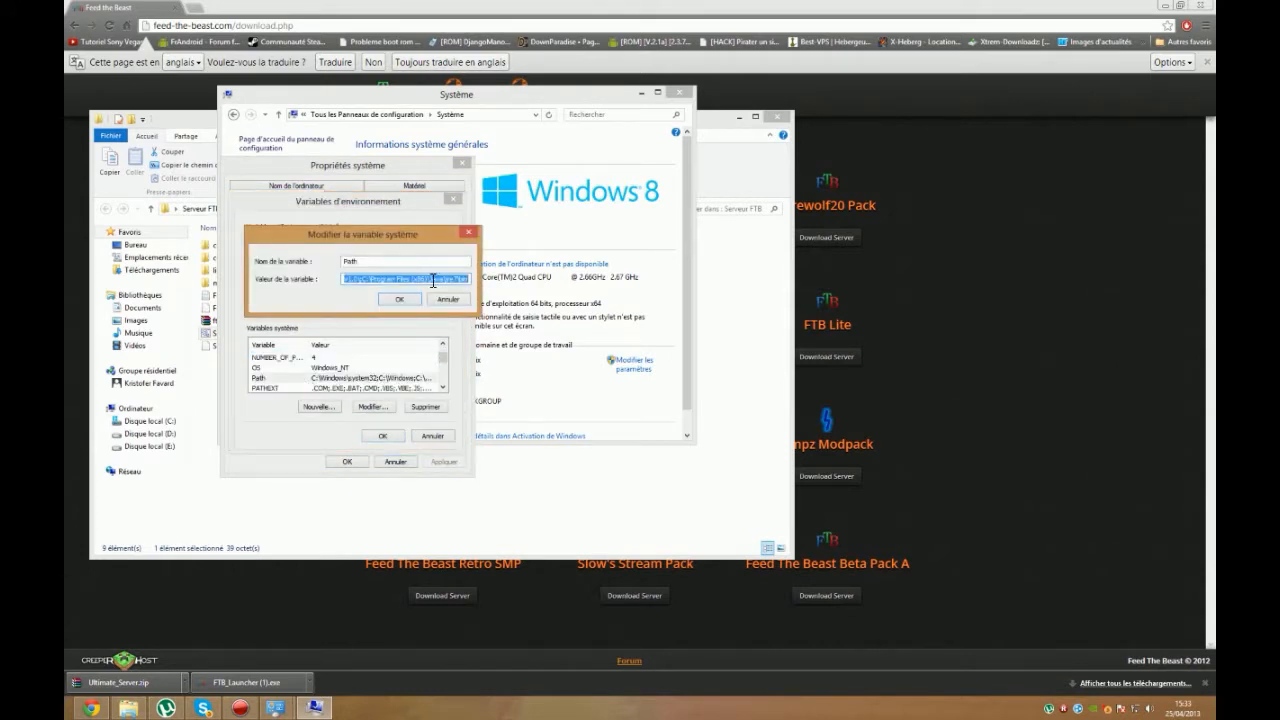
click(463, 278)
drag(366, 281, 661, 285)
key(BackSpace)
drag(431, 281, 565, 300)
click(470, 279)
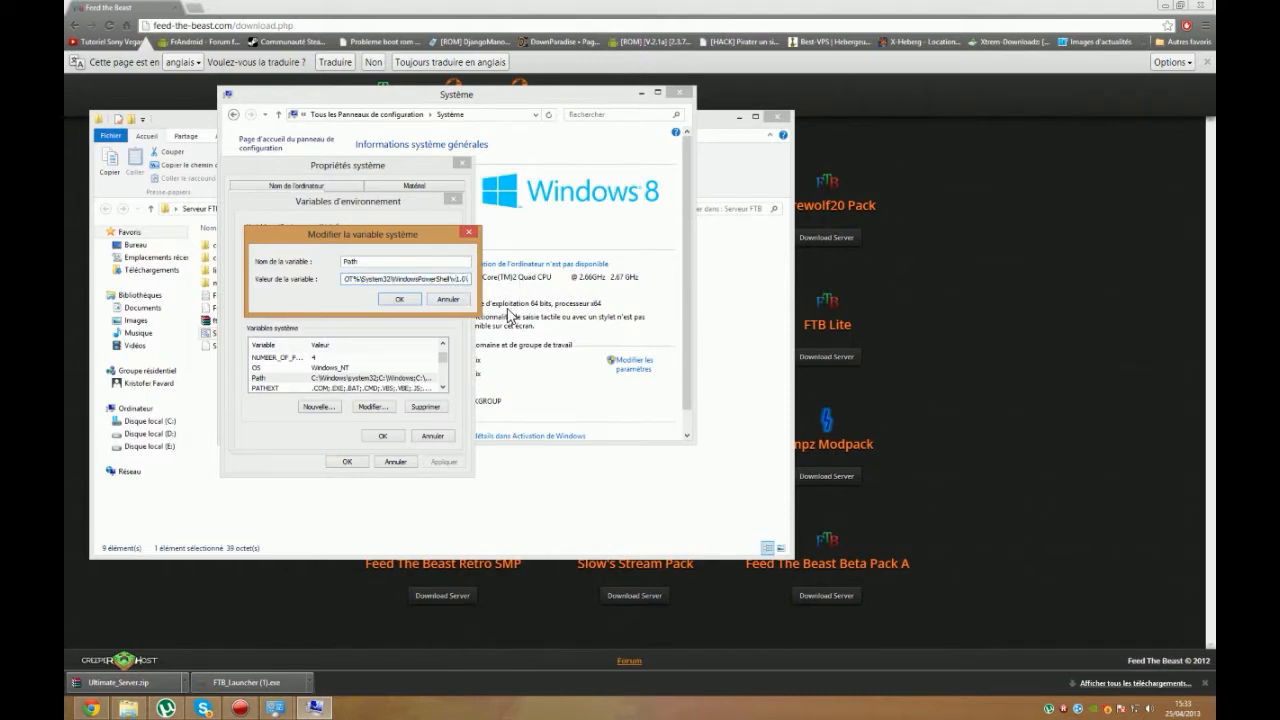
Step: Append a semicolon and the copied path to the Path value, save the changes and close the system windows
text(;)
key(ctrl+v)
click(399, 299)
click(382, 435)
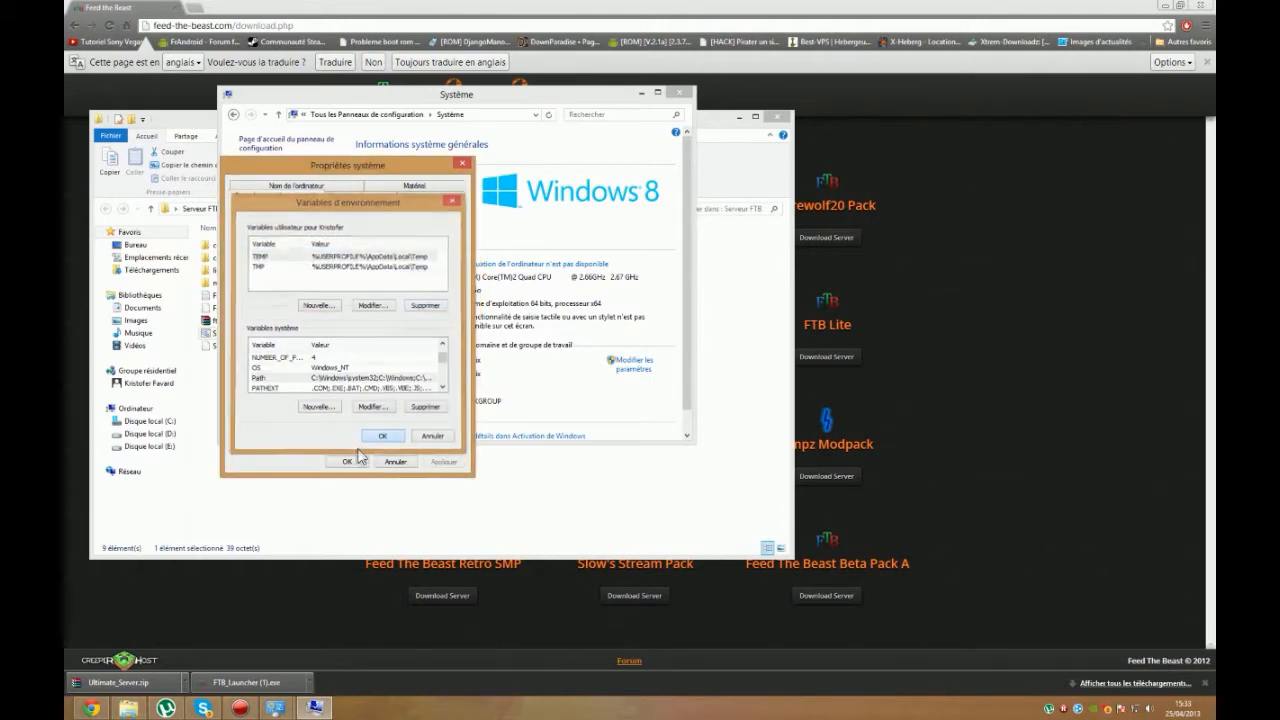
click(347, 461)
click(679, 92)
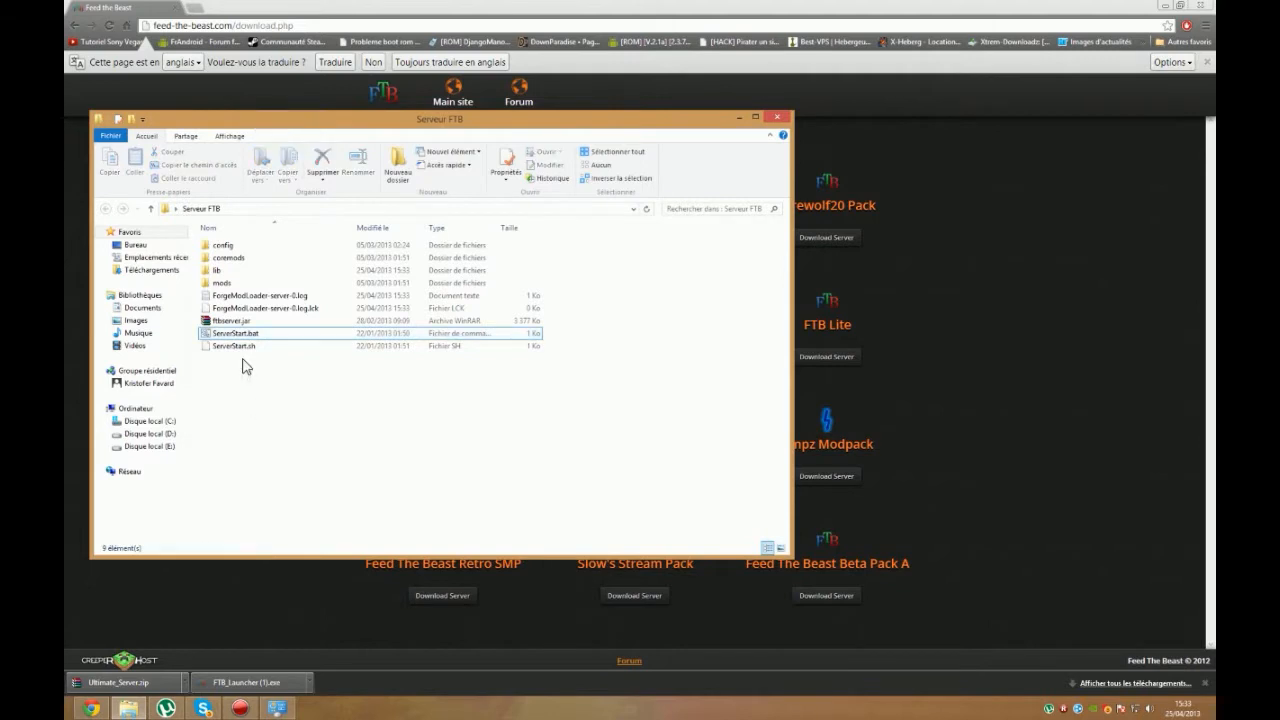
Step: Start the Minecraft server with ServerStart.bat and run the downloaded FTB launcher
double_click(240, 335)
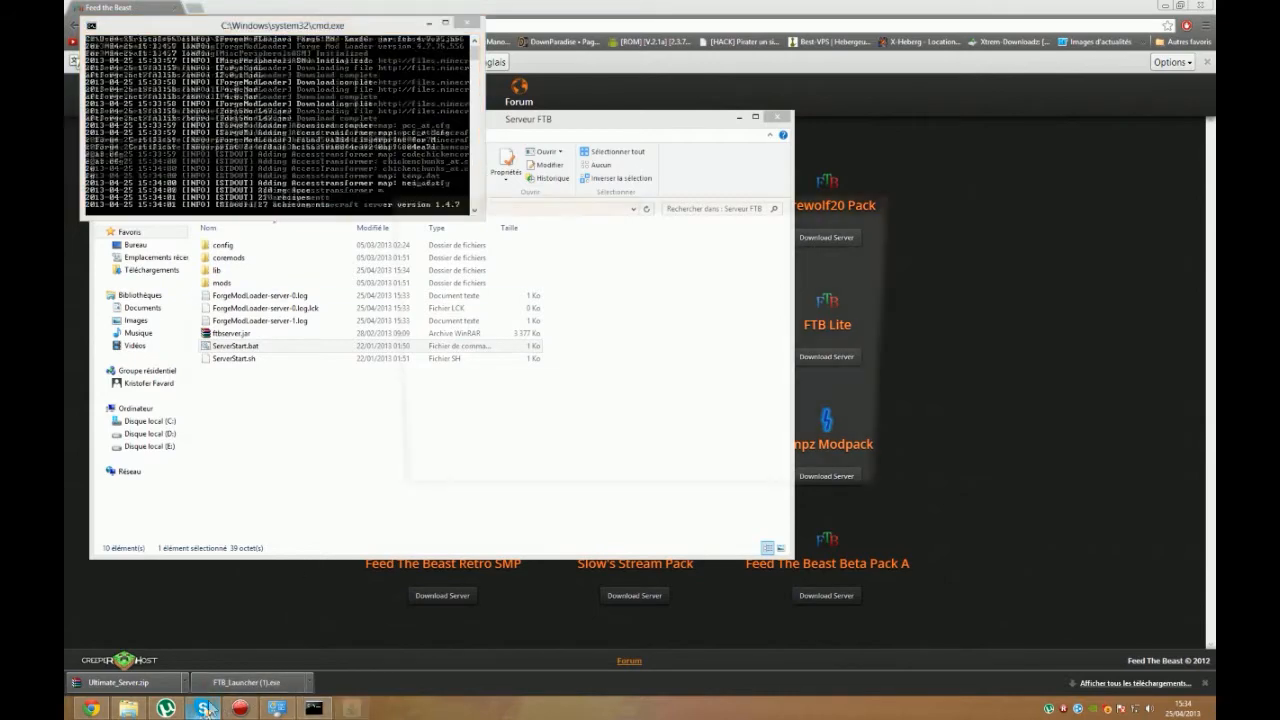
click(250, 684)
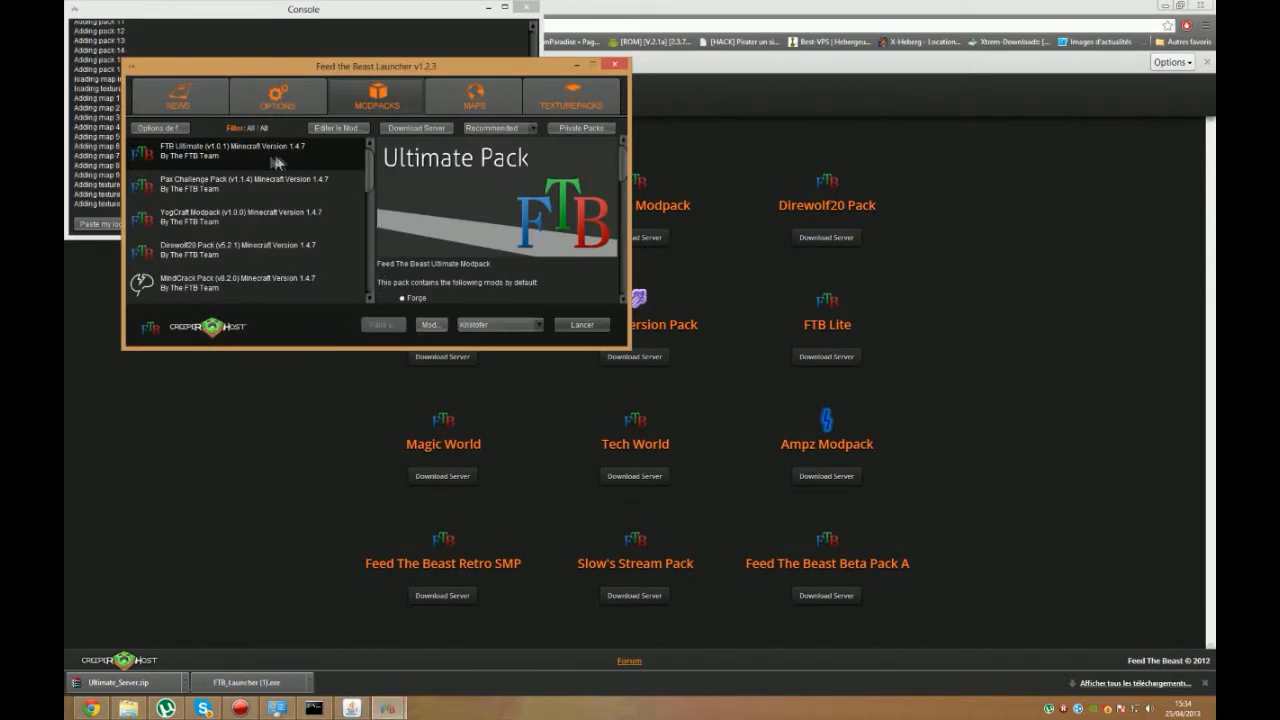
click(505, 326)
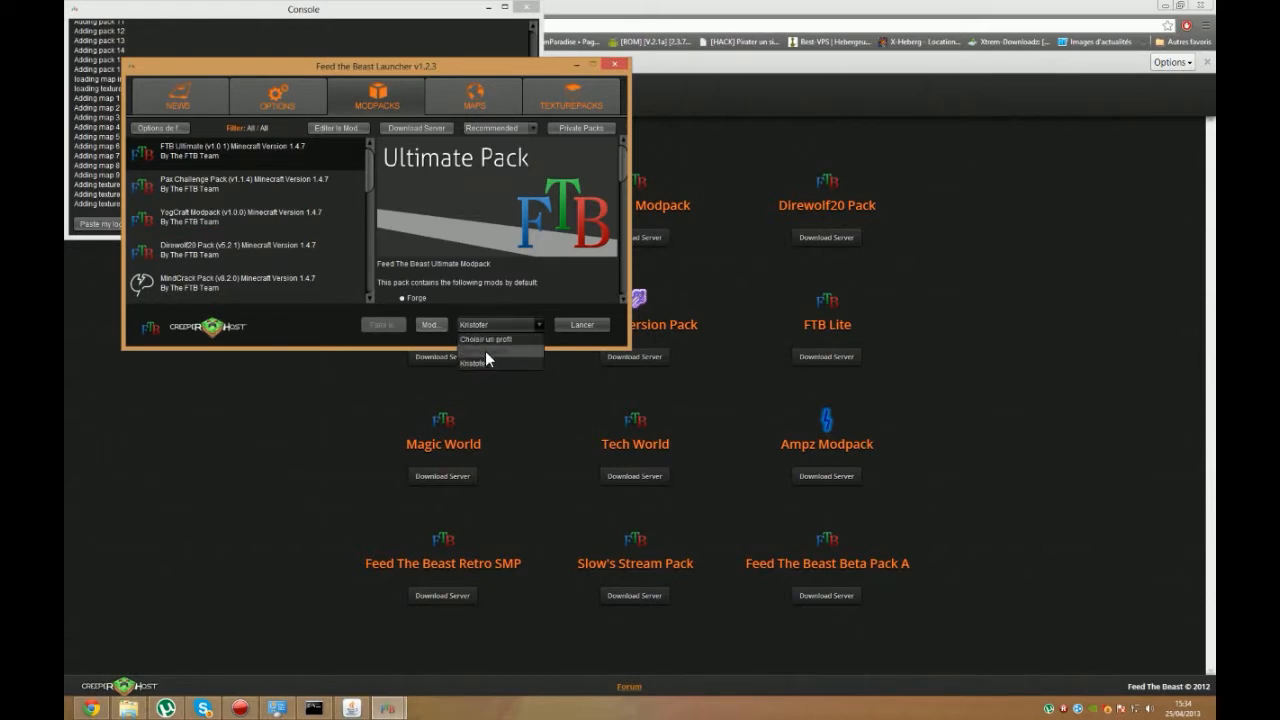
click(485, 351)
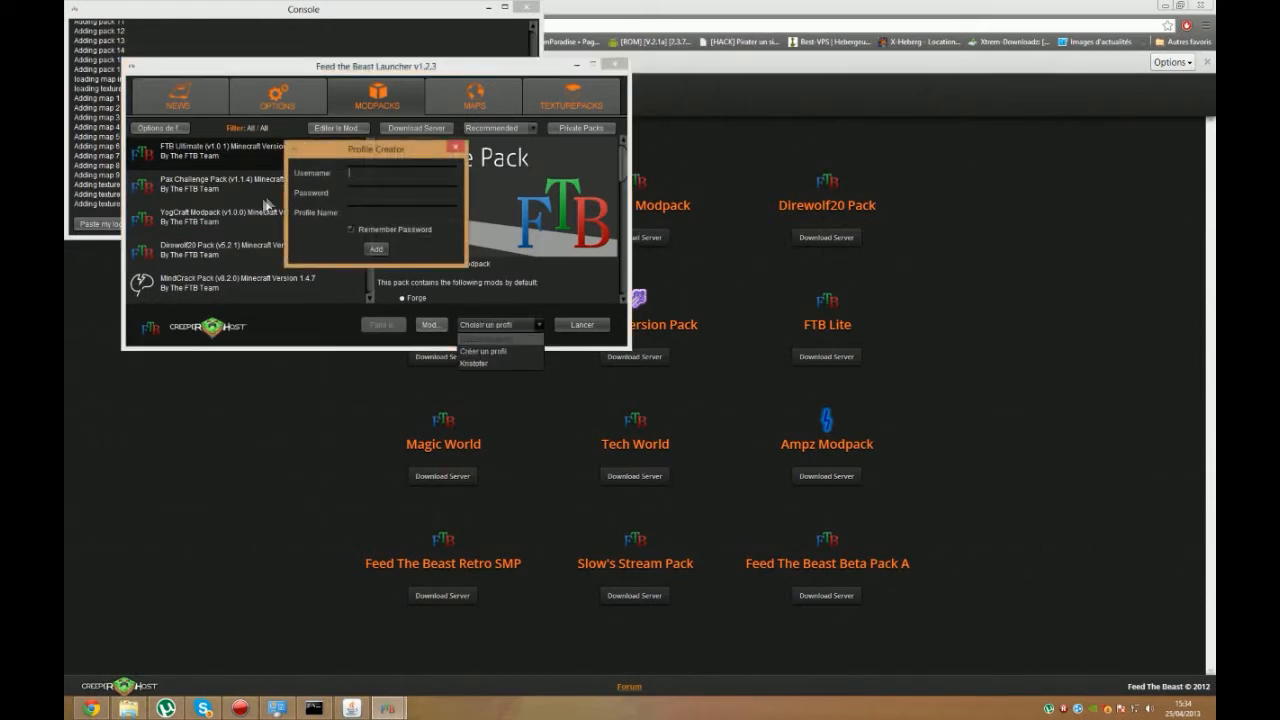
click(379, 197)
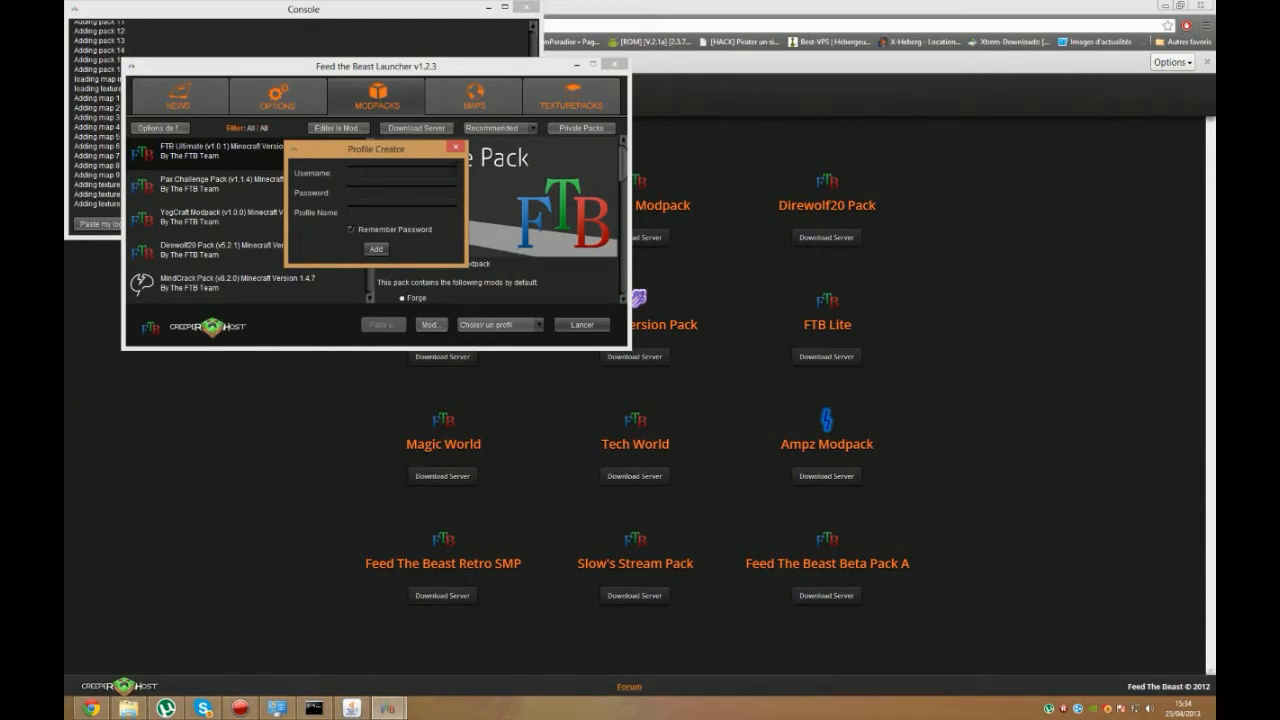
click(455, 147)
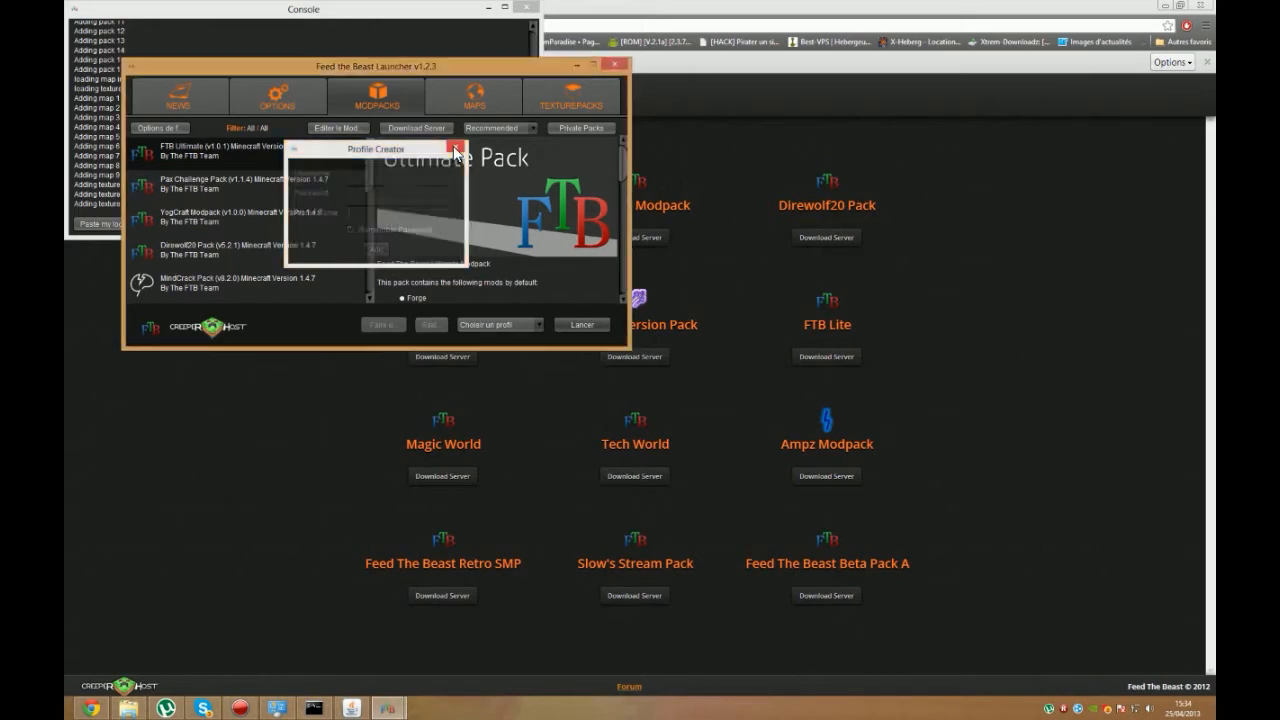
Step: Select the saved player profile in the launcher, view the texture packs and return to the modpack list
click(507, 324)
click(494, 291)
click(495, 324)
click(491, 362)
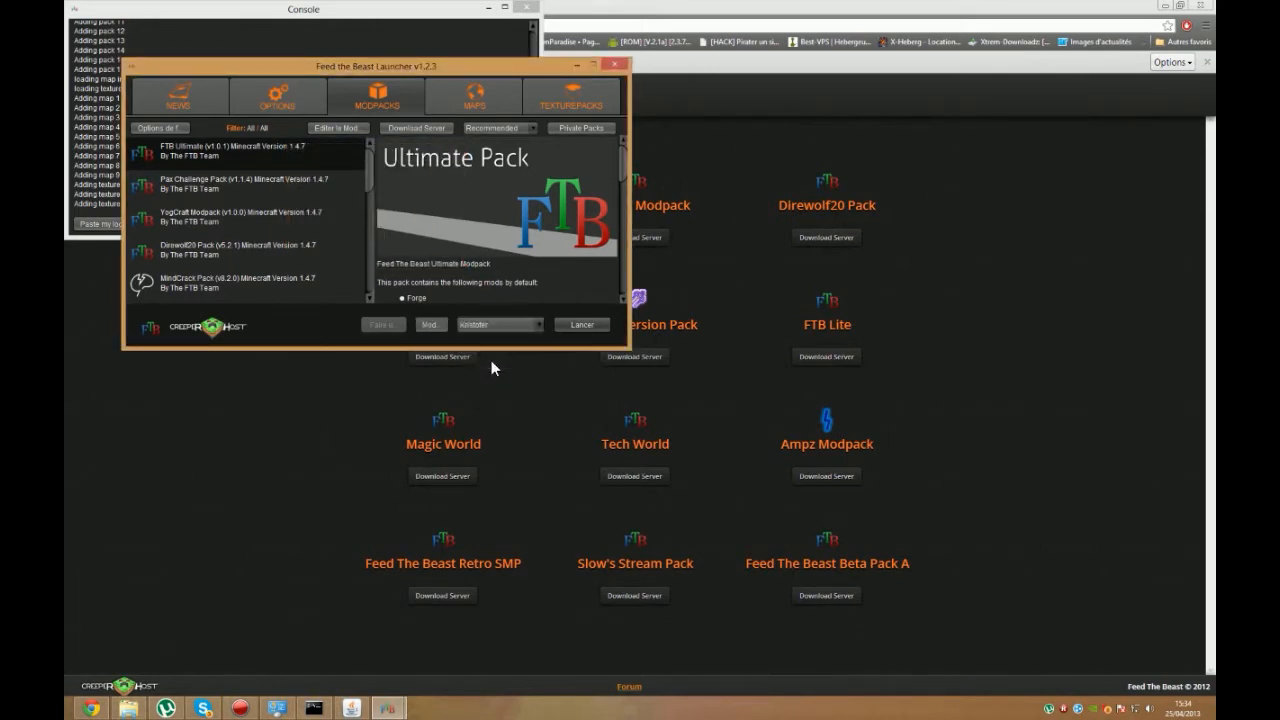
click(556, 106)
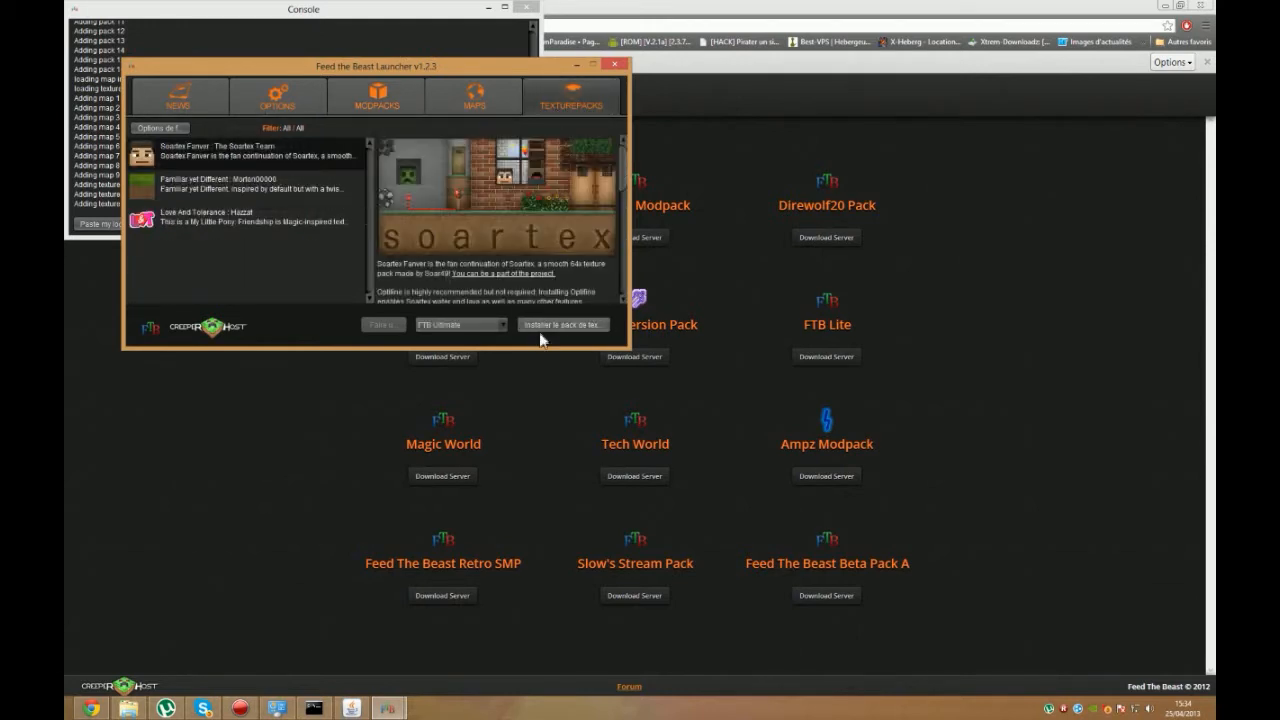
click(382, 90)
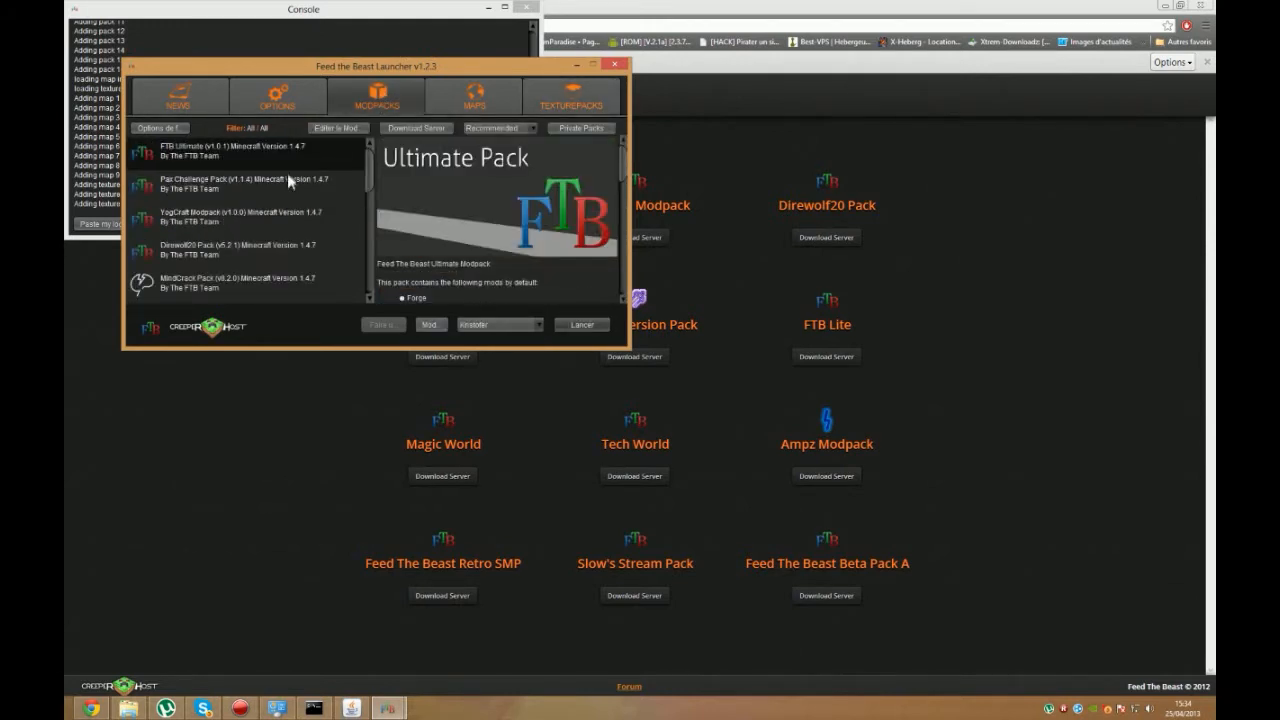
Step: Bring up the Minecraft server window and its console, and shut the server down with the stop command
click(354, 708)
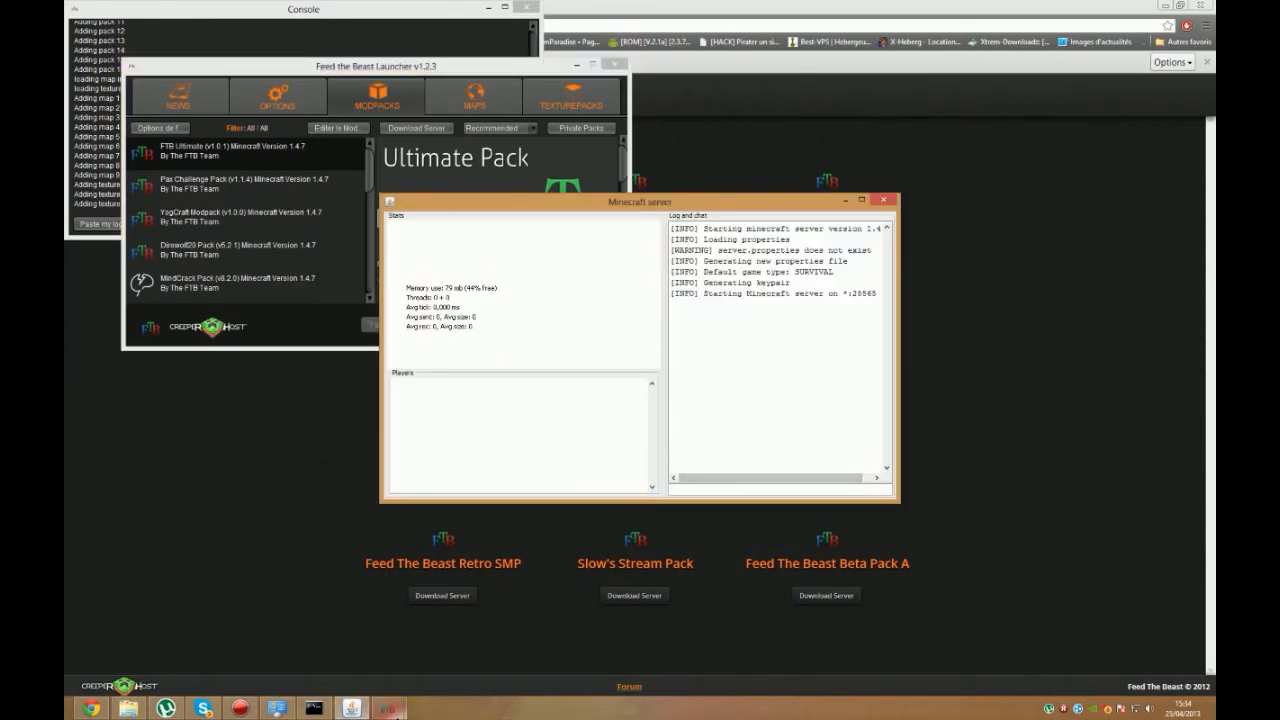
click(314, 708)
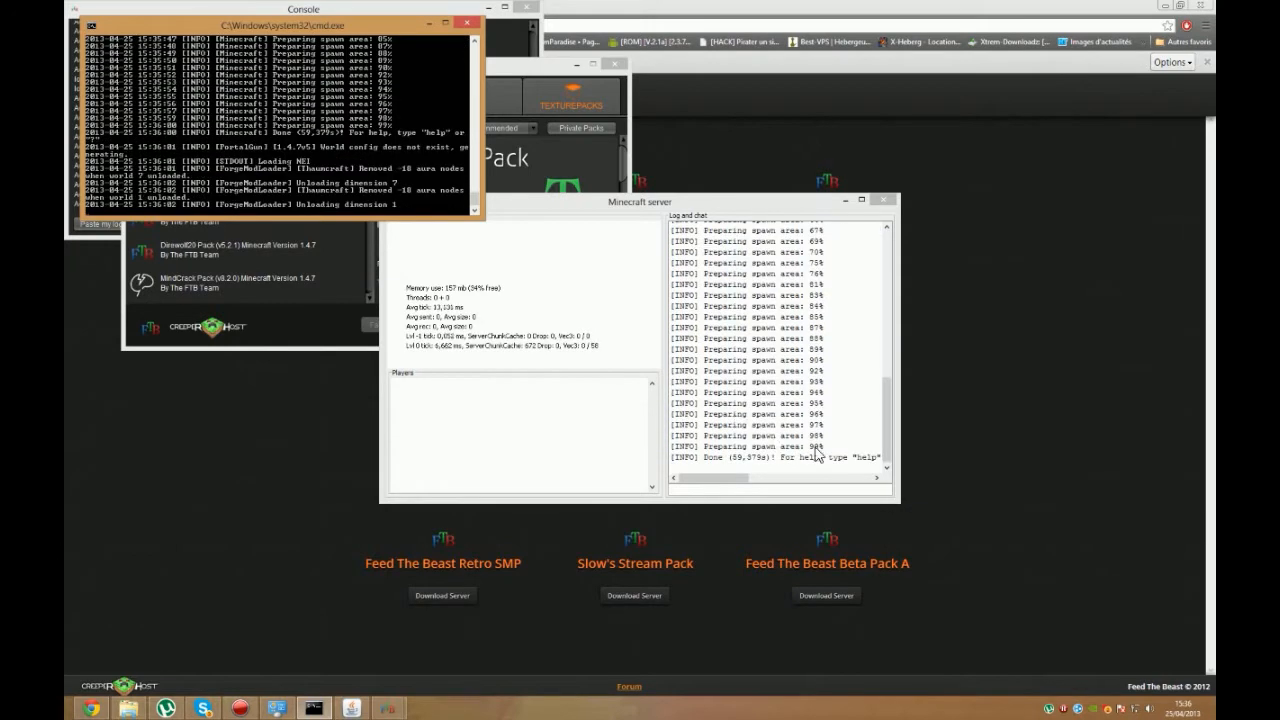
click(755, 490)
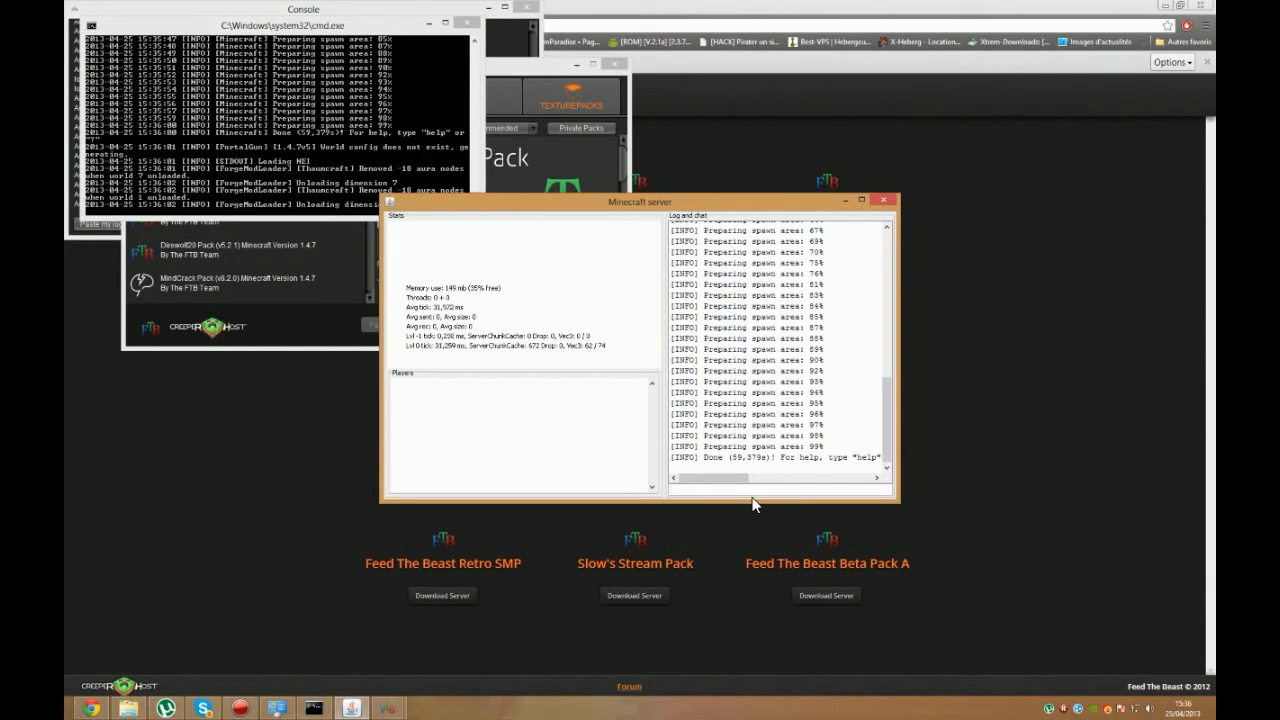
text(stop)
key(Return)
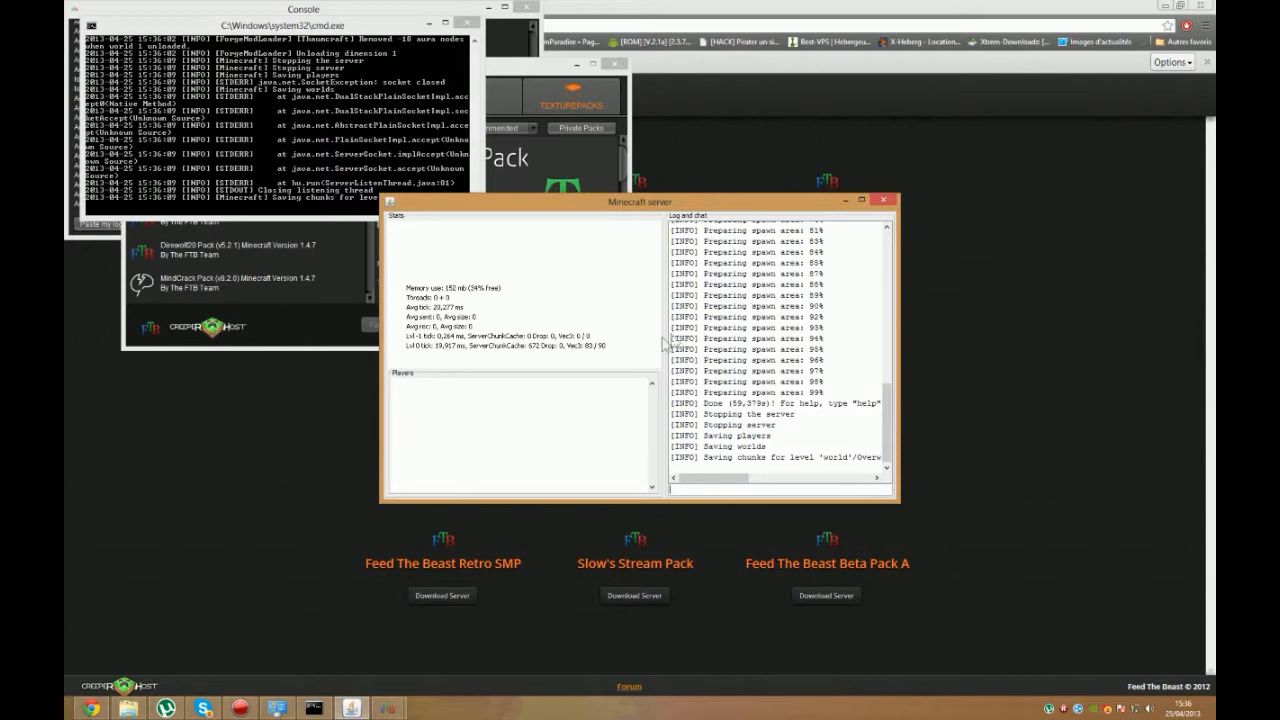
Step: Bring the launcher window forward and return to the server log to follow the shutdown
click(389, 707)
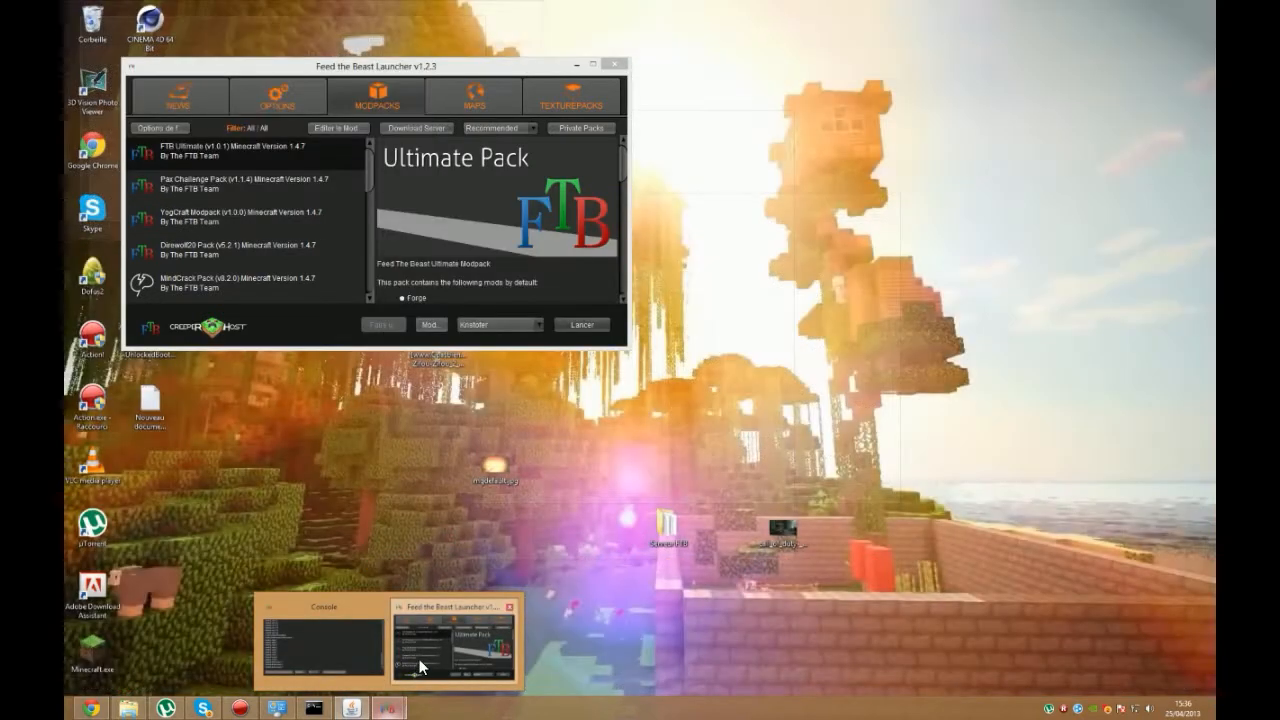
click(419, 659)
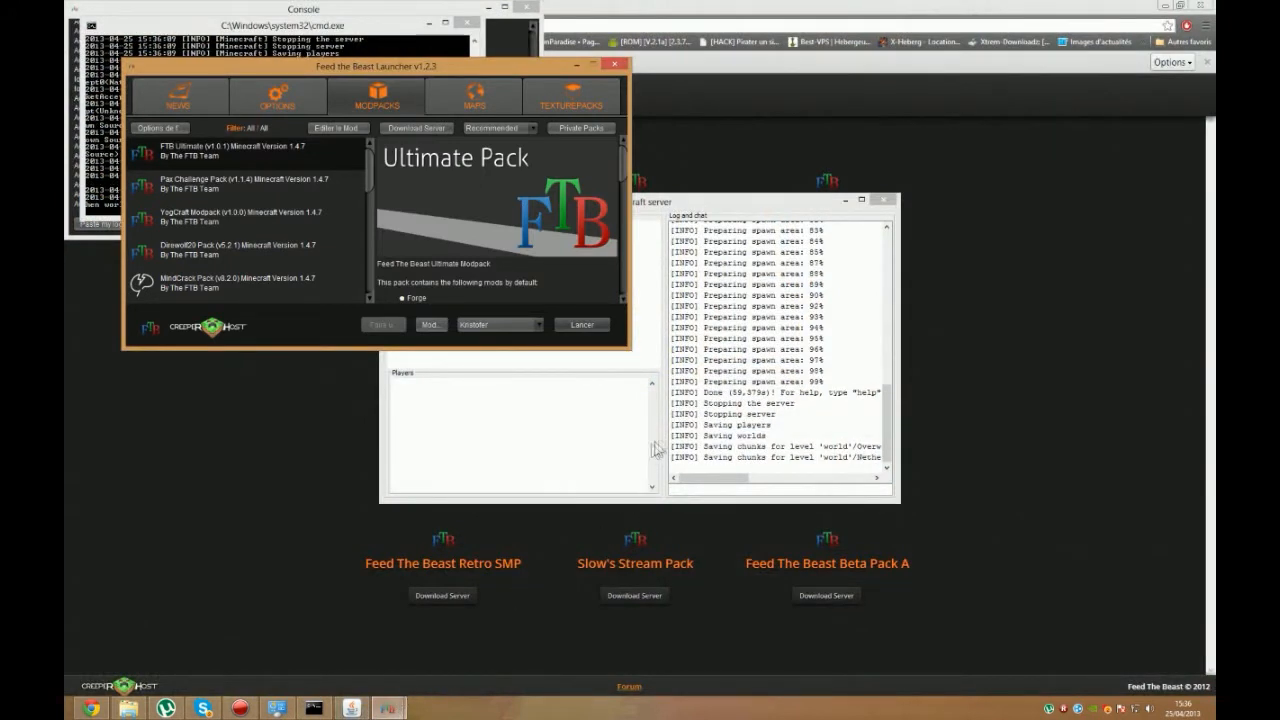
click(712, 478)
mouse_move(712, 478)
mouse_down()
mouse_move(737, 482)
mouse_move(703, 480)
mouse_up()
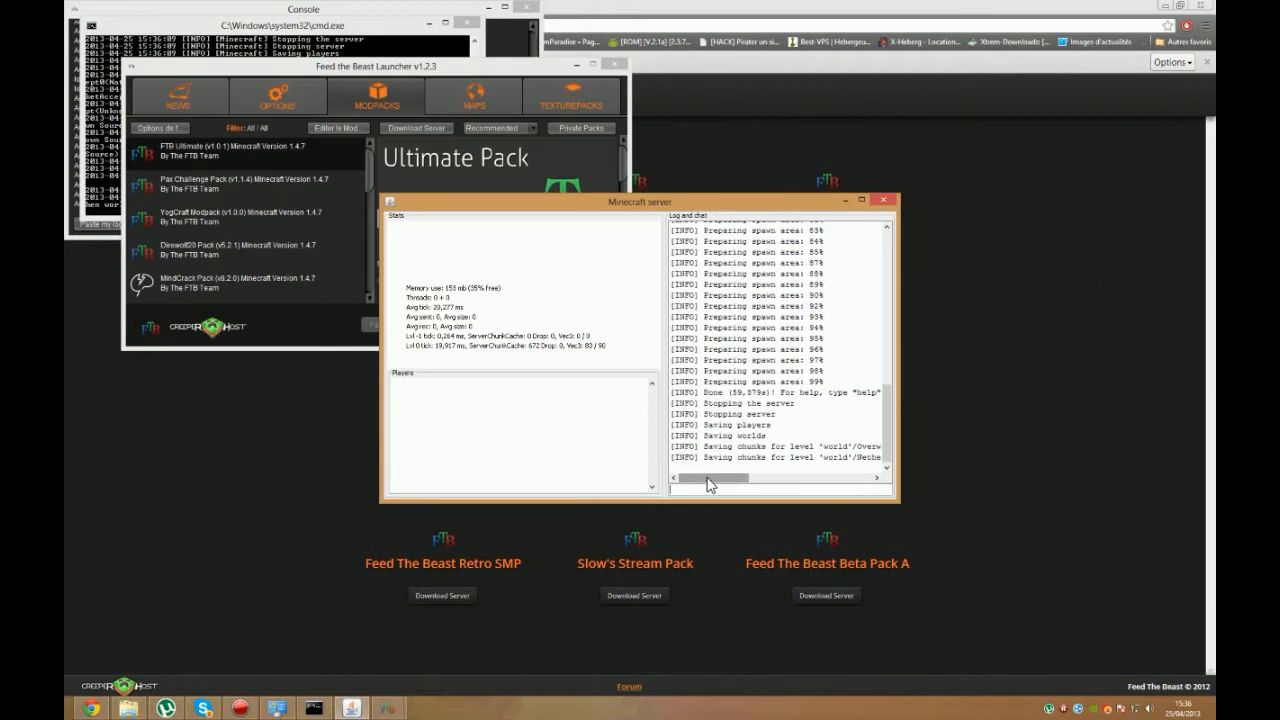
Step: Open the server.properties file from the Serveur FTB folder for editing
click(128, 708)
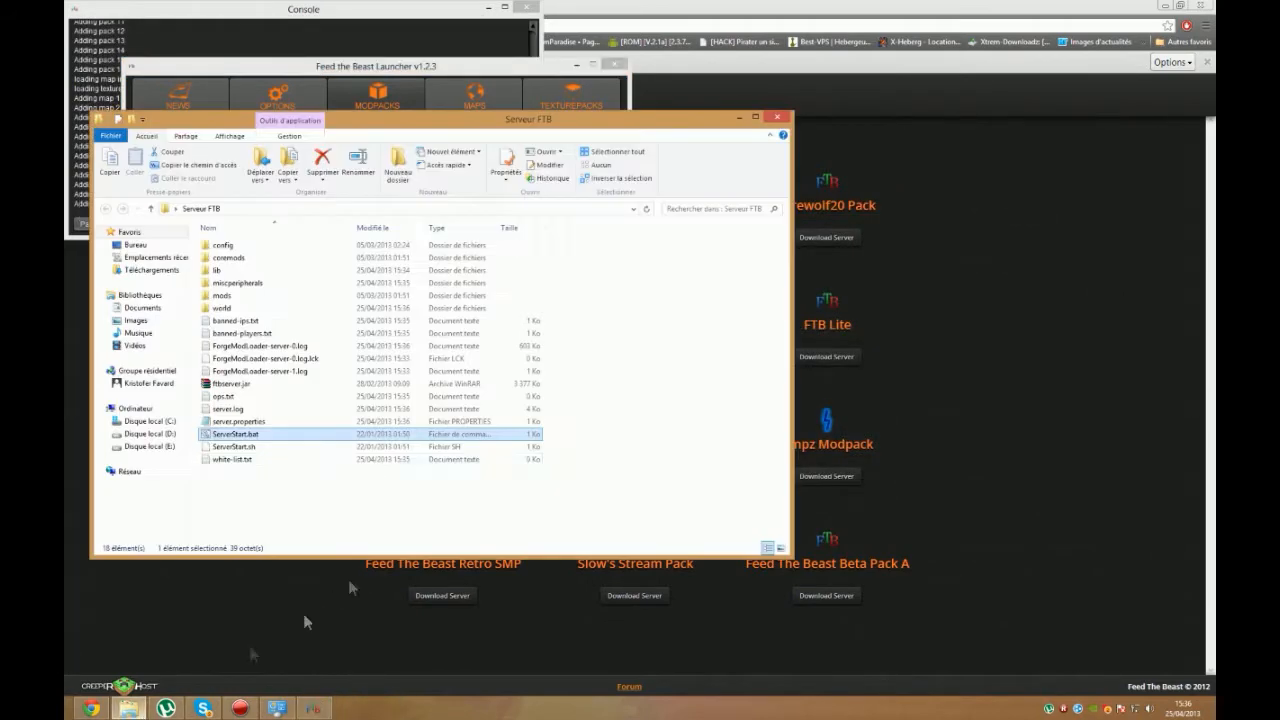
click(302, 461)
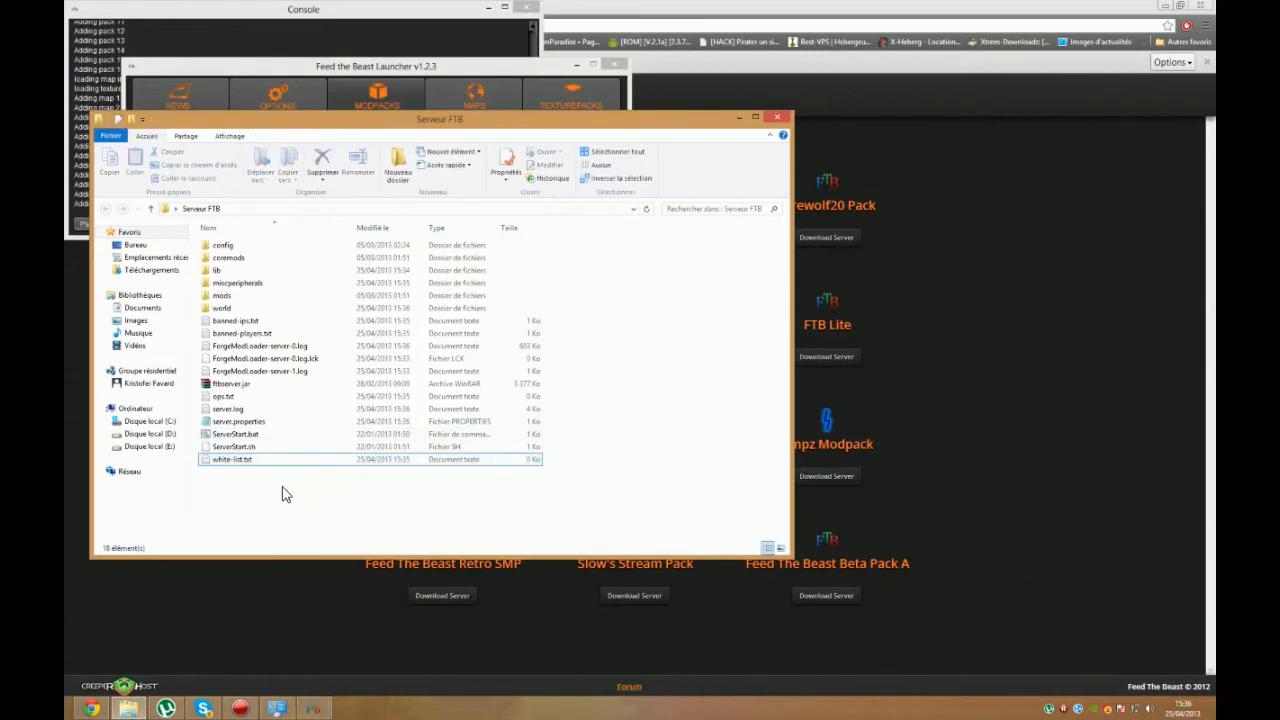
double_click(295, 421)
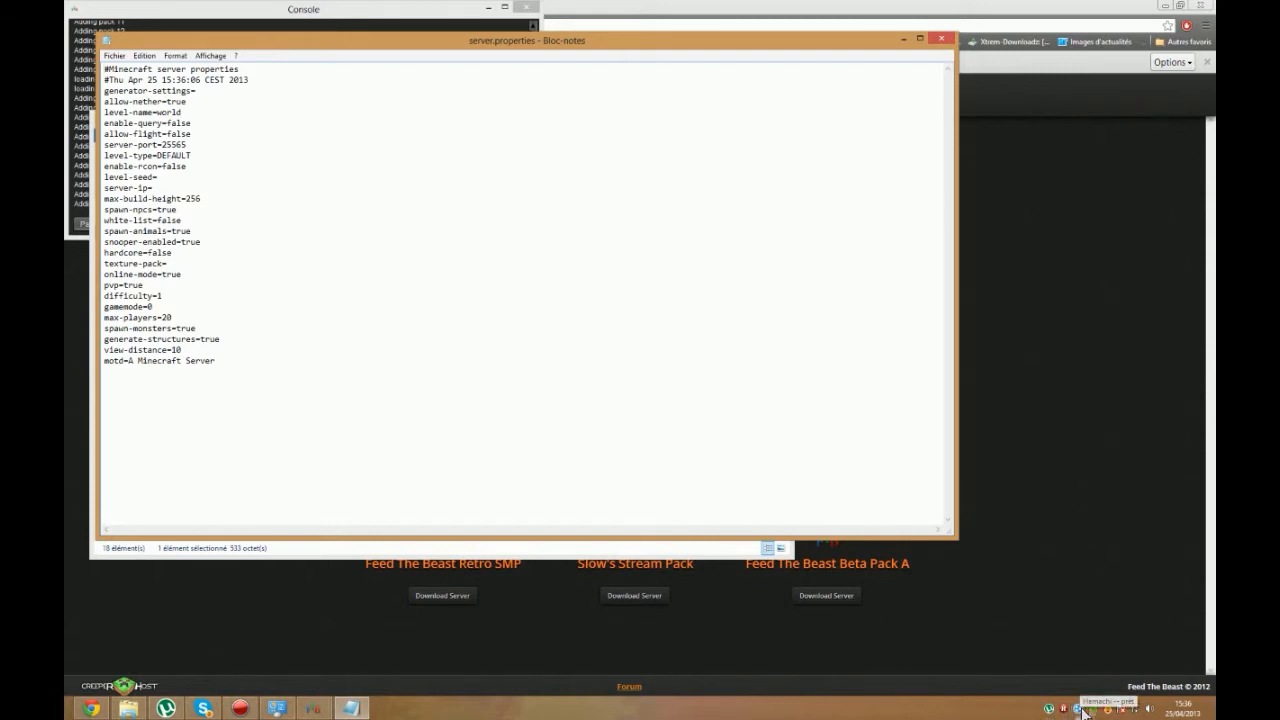
Step: Run ipconfig in a command prompt, examine the IPv4 addresses of the Ethernet and Hamachi adapters, and close it
mouse_move(1212, 4)
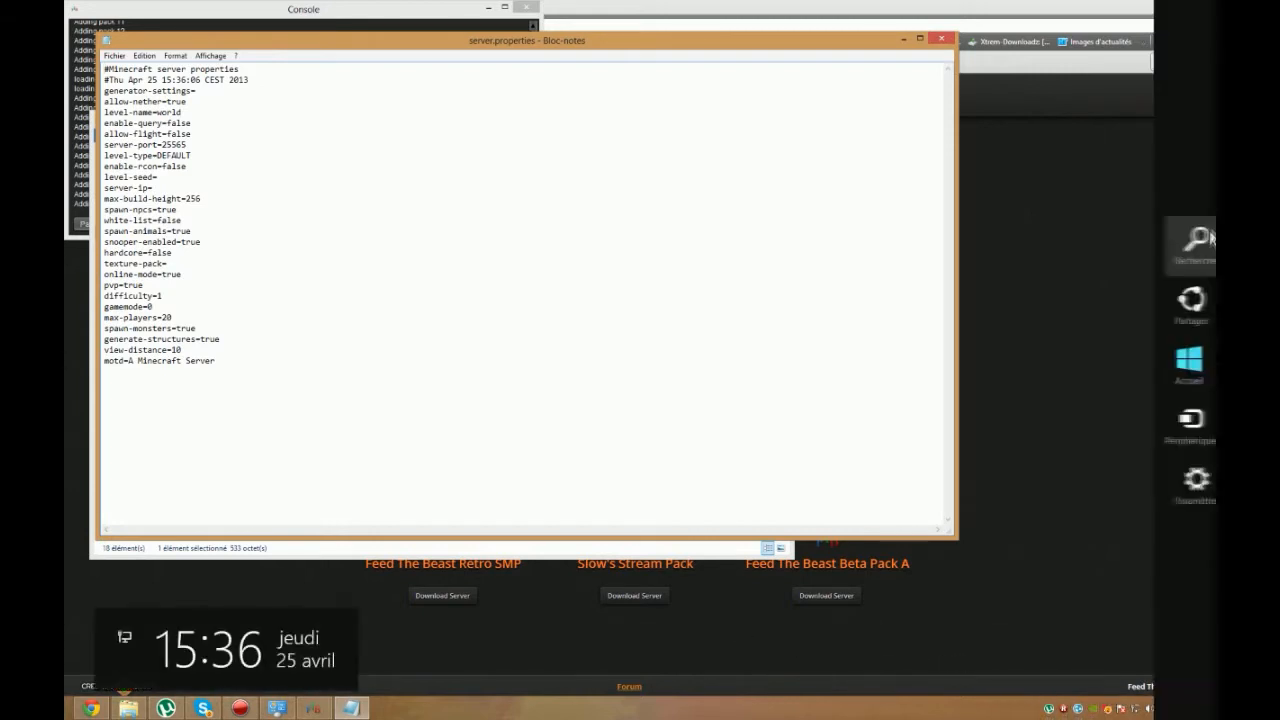
click(1185, 240)
text(cmd)
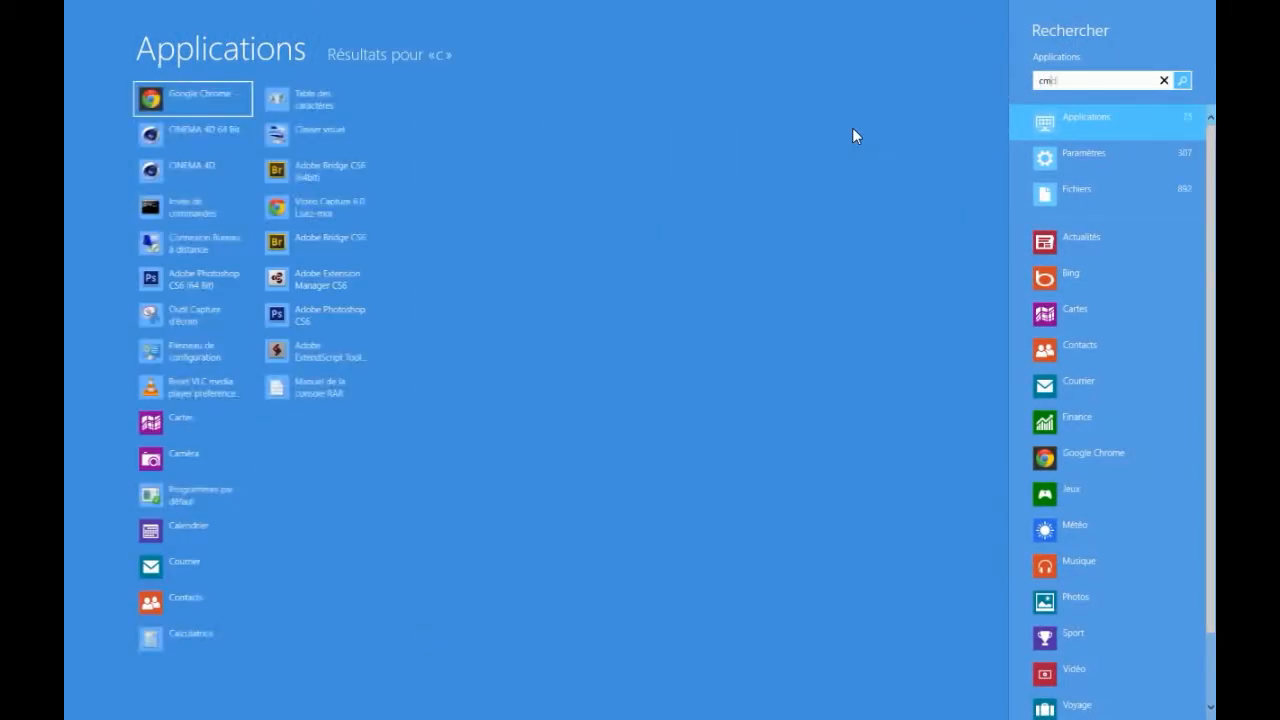
key(Return)
text(ipcon)
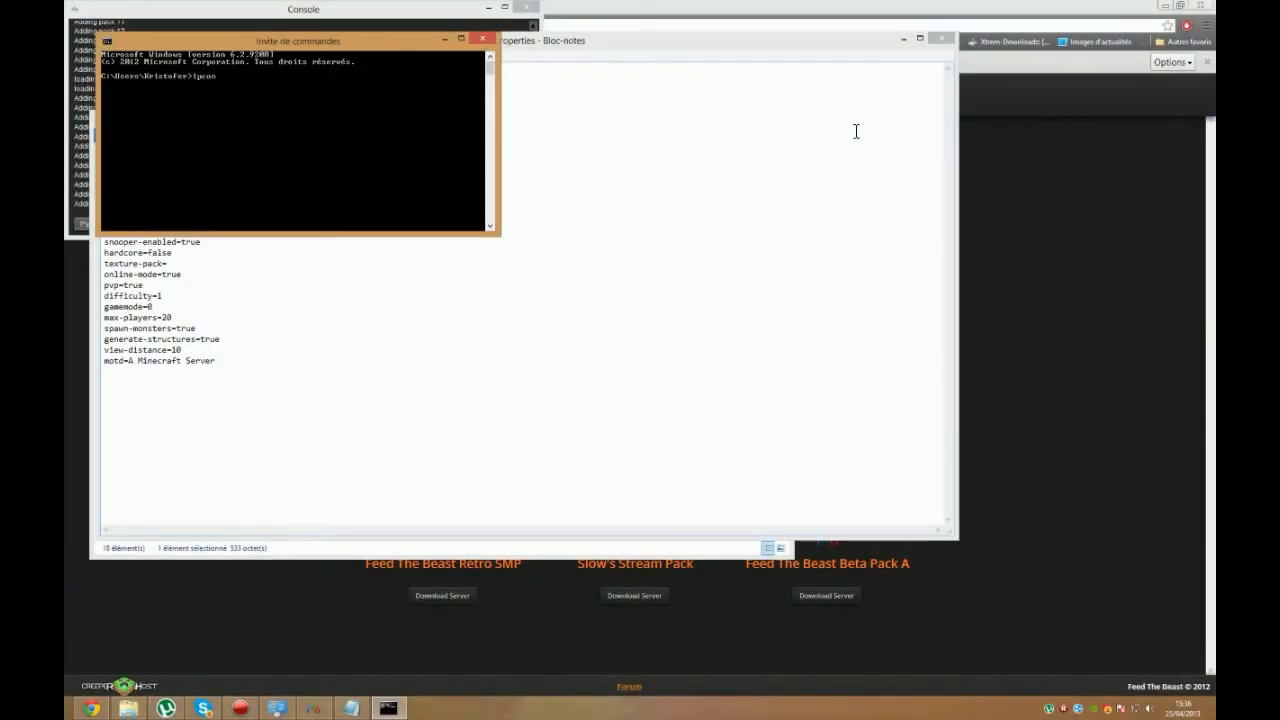
text(fig)
key(Return)
scroll(287, 185, up, 1)
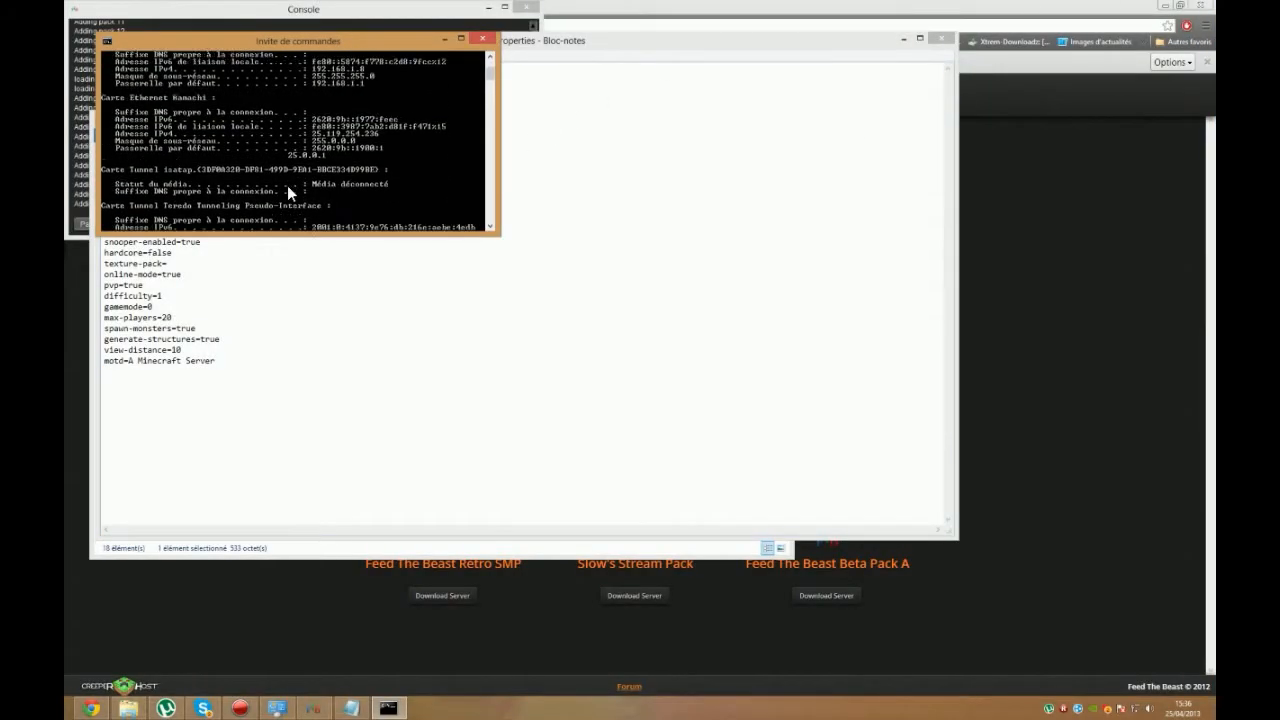
scroll(287, 185, up, 1)
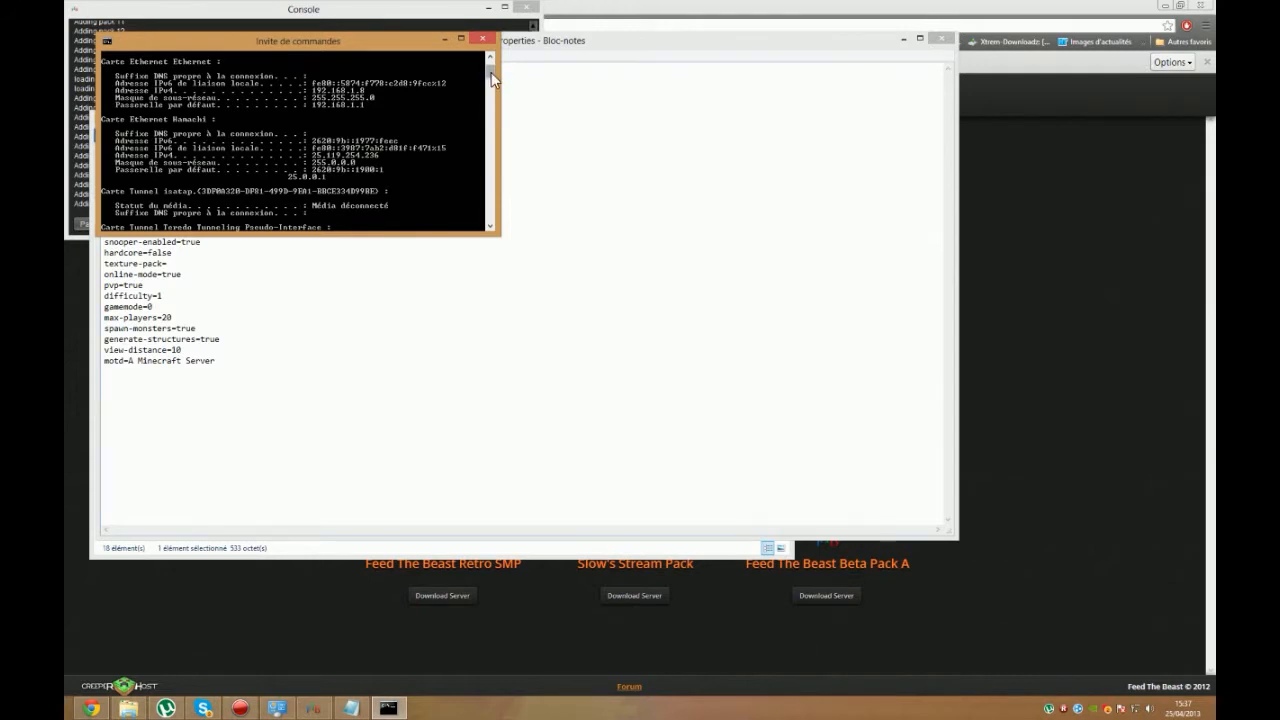
drag(490, 70, 489, 60)
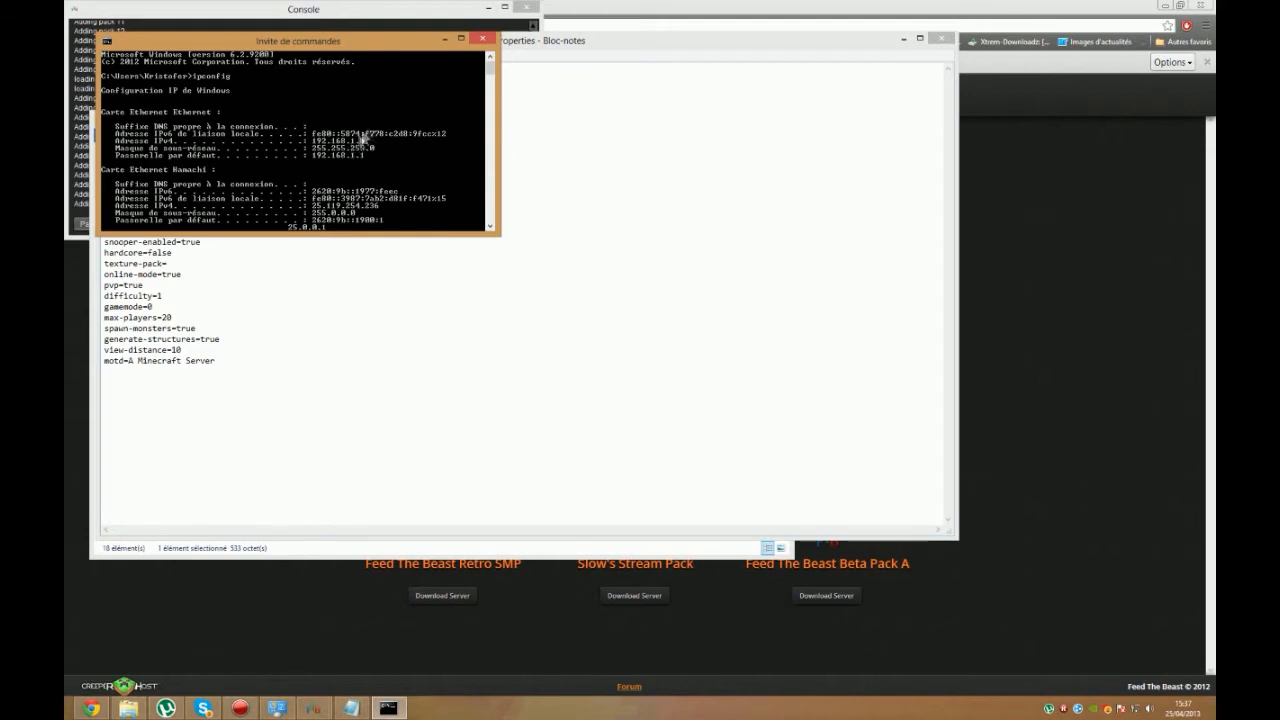
click(482, 38)
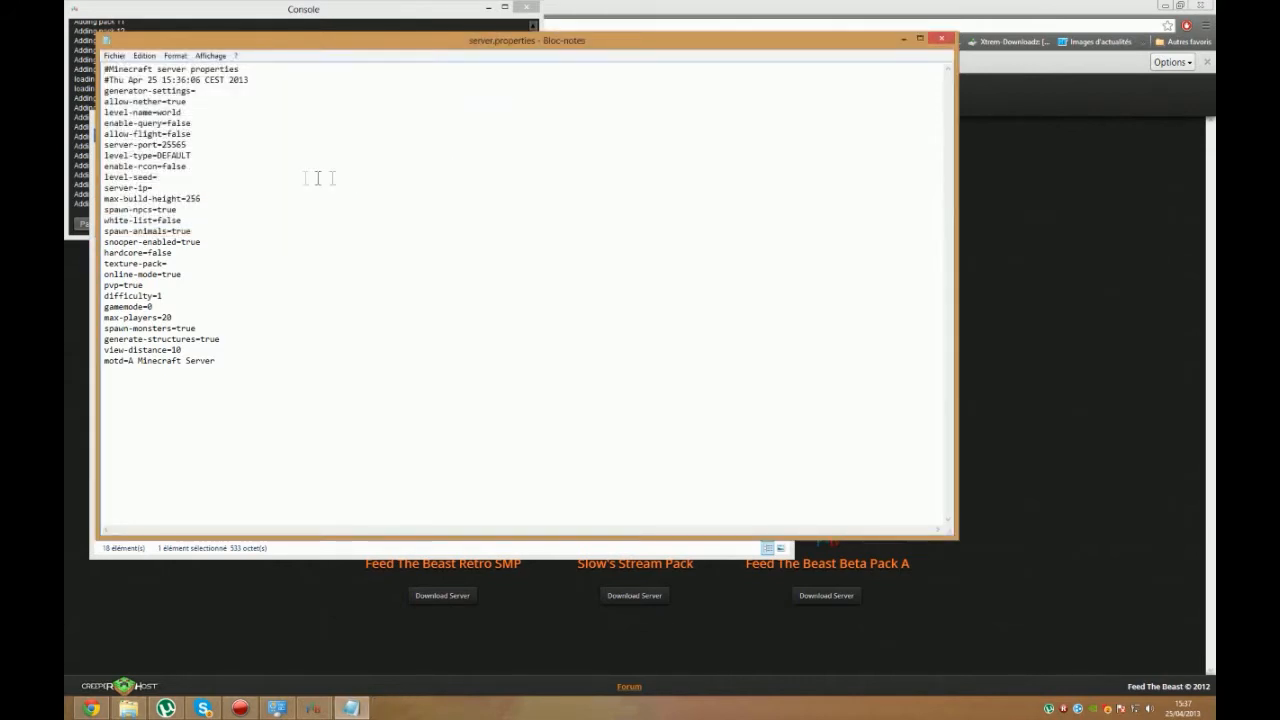
Step: Copy the IPv4 address from LogMeIn Hamachi and set server-ip to 25.119.254.236 in server.properties
click(1077, 709)
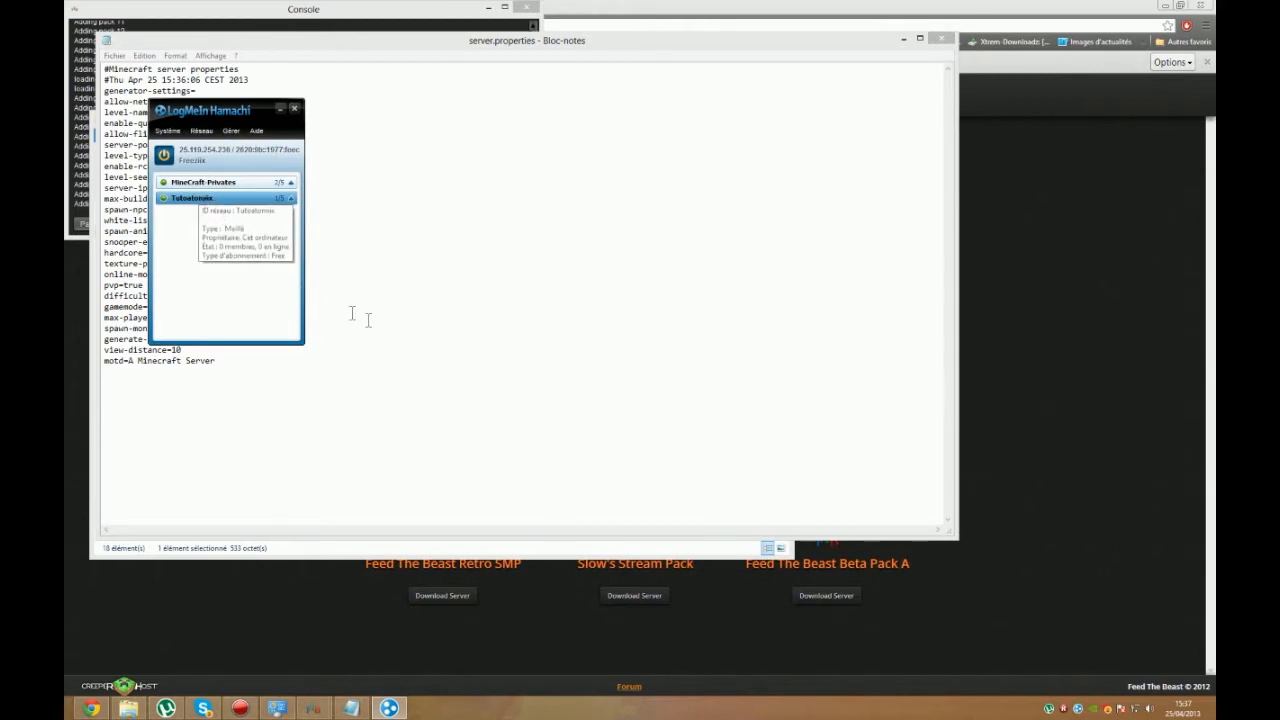
right_click(192, 146)
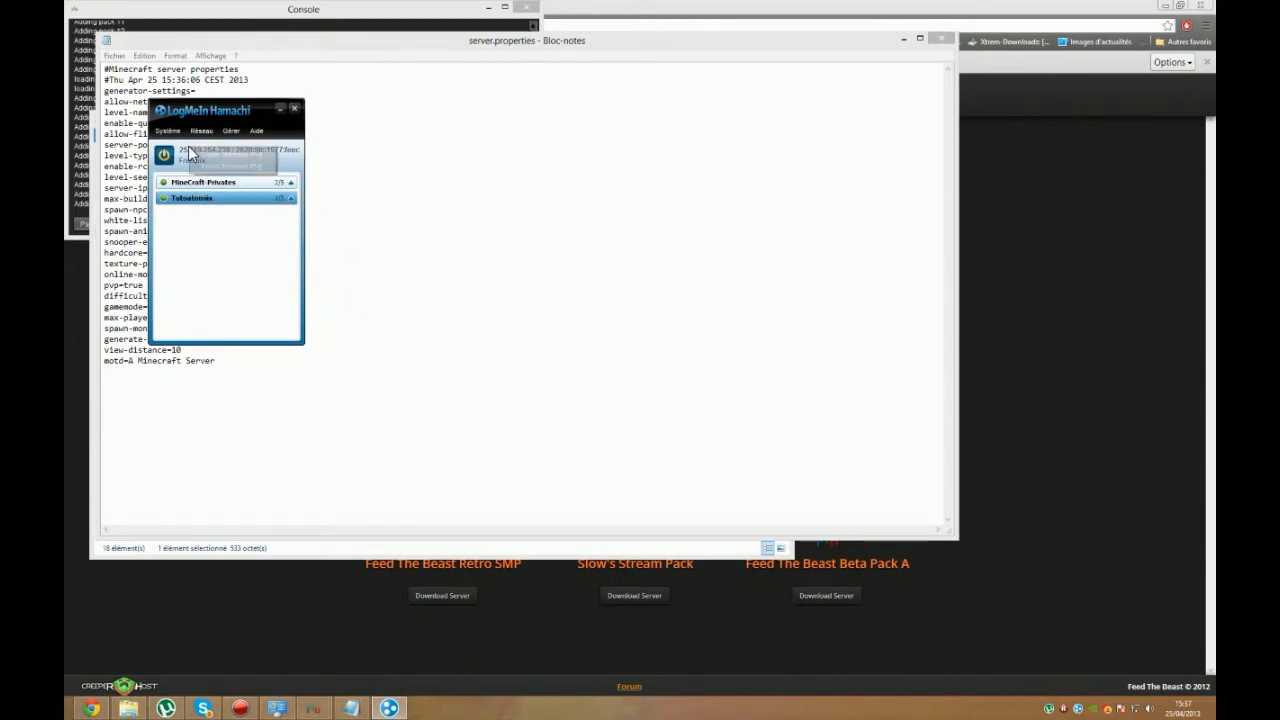
click(244, 153)
click(370, 175)
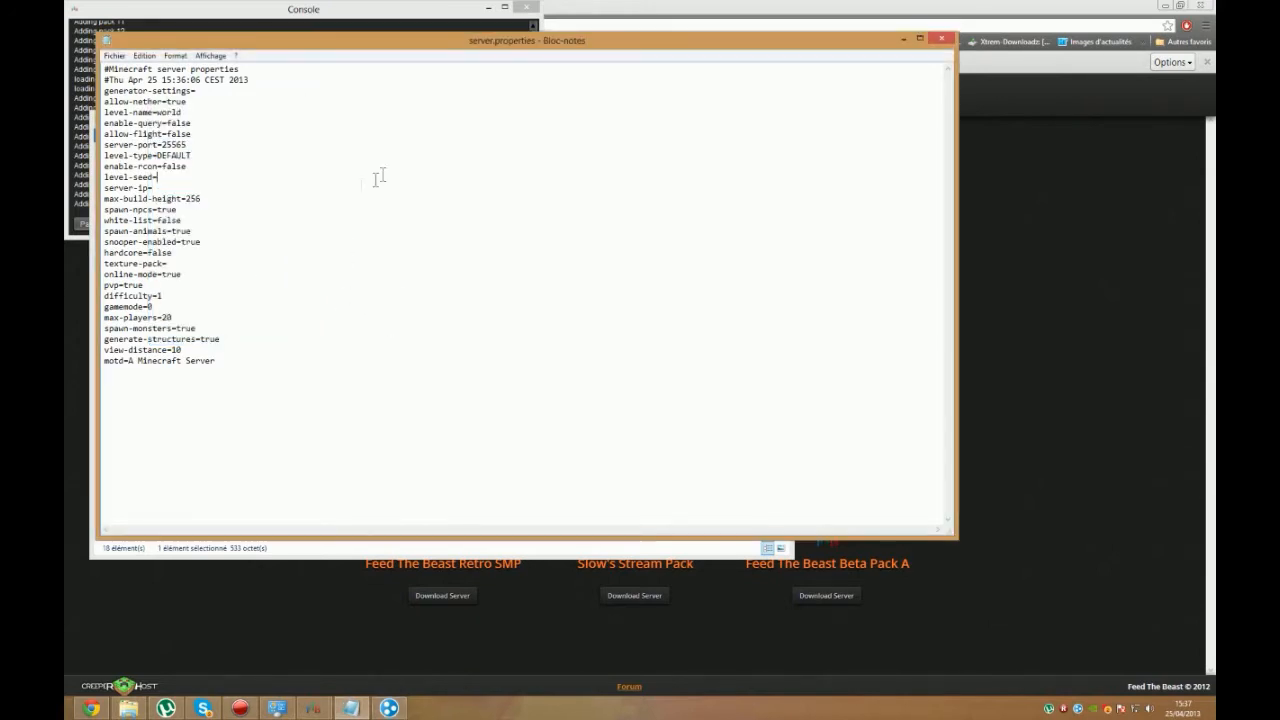
right_click(158, 177)
click(131, 172)
right_click(170, 187)
click(240, 238)
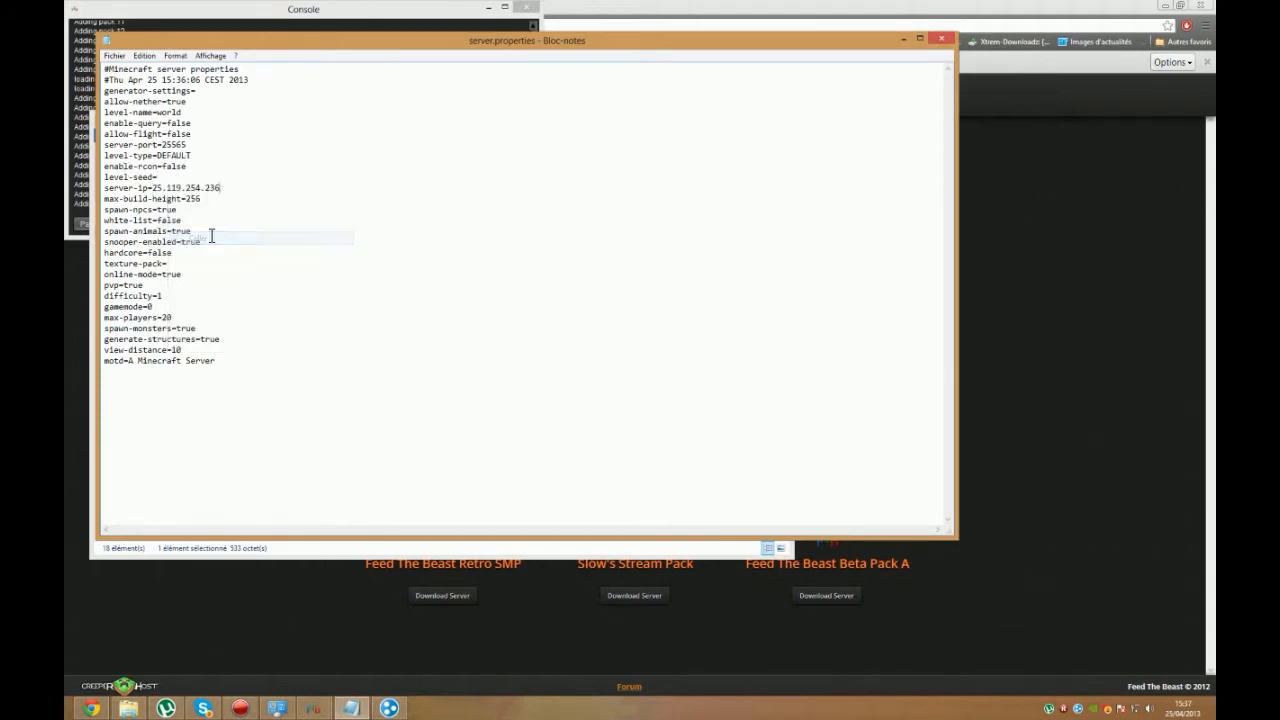
Step: Set online-mode to false and the motd to "Bienvenue sur le serveur tuto" in server.properties
drag(191, 277, 160, 277)
text(fals)
click(160, 370)
drag(215, 361, 134, 366)
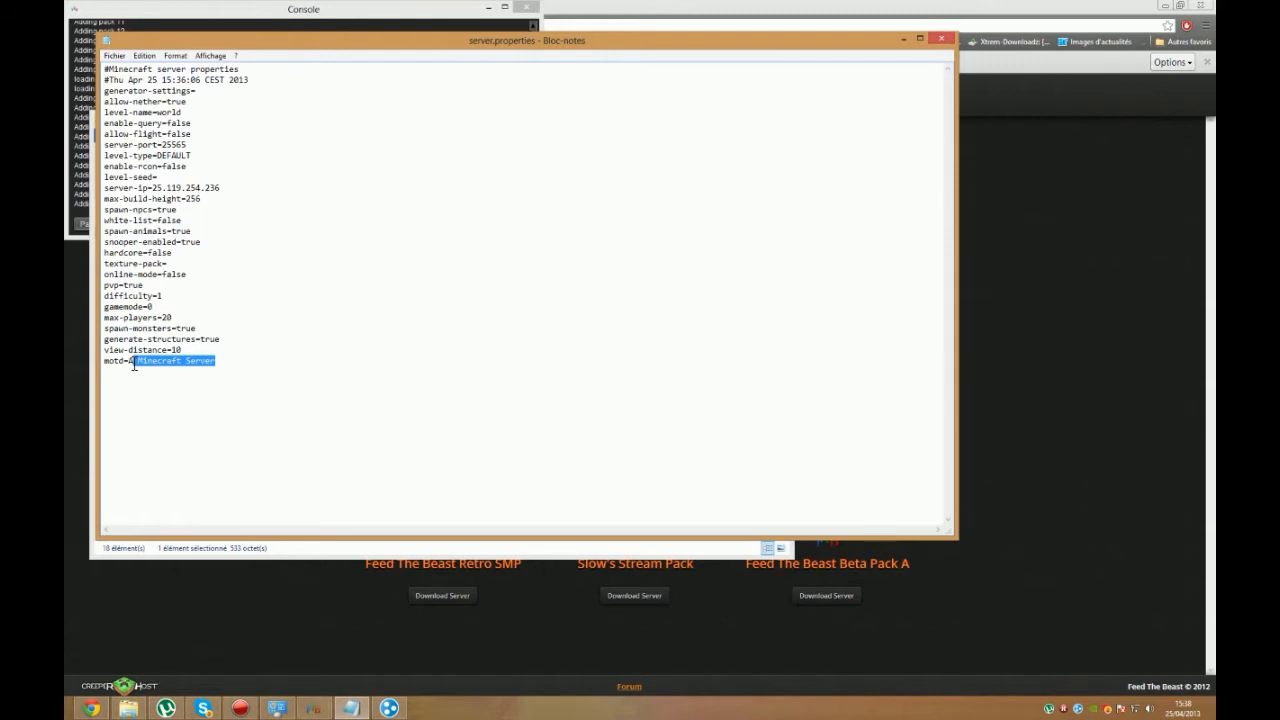
text(Bienvenue)
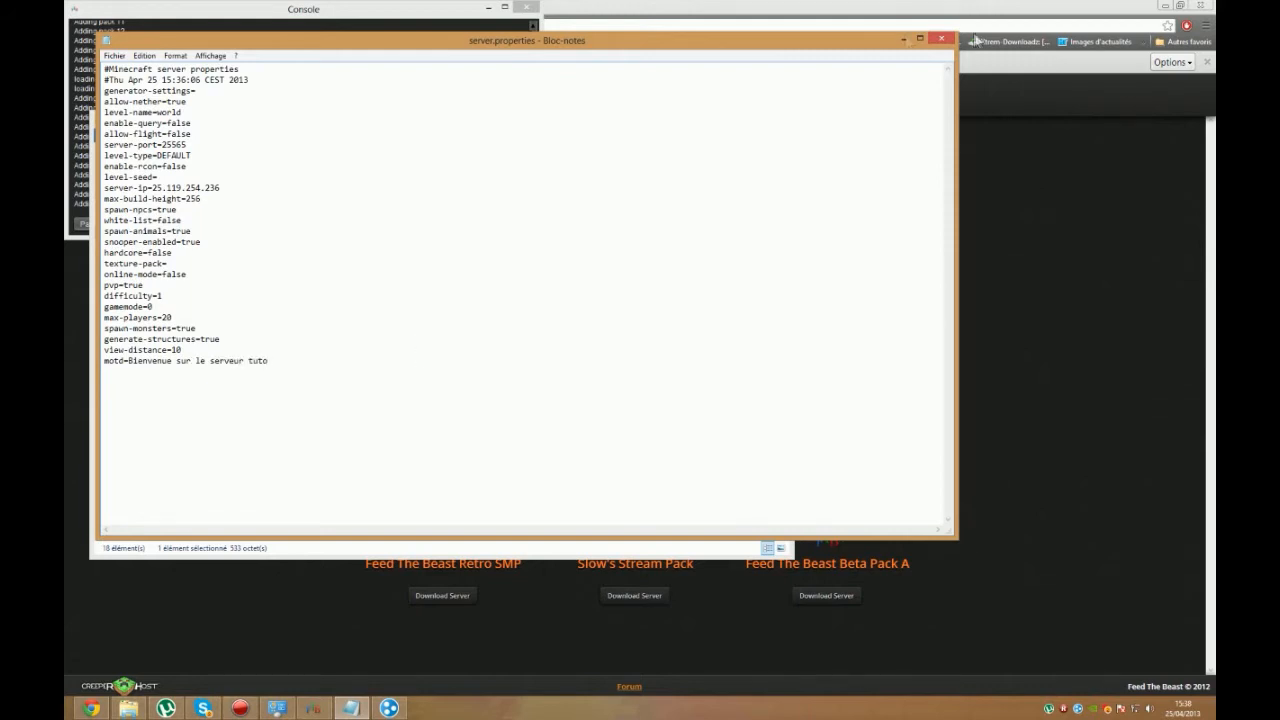
Step: Close server.properties with its changes saved and start the server with ServerStart.bat
click(941, 38)
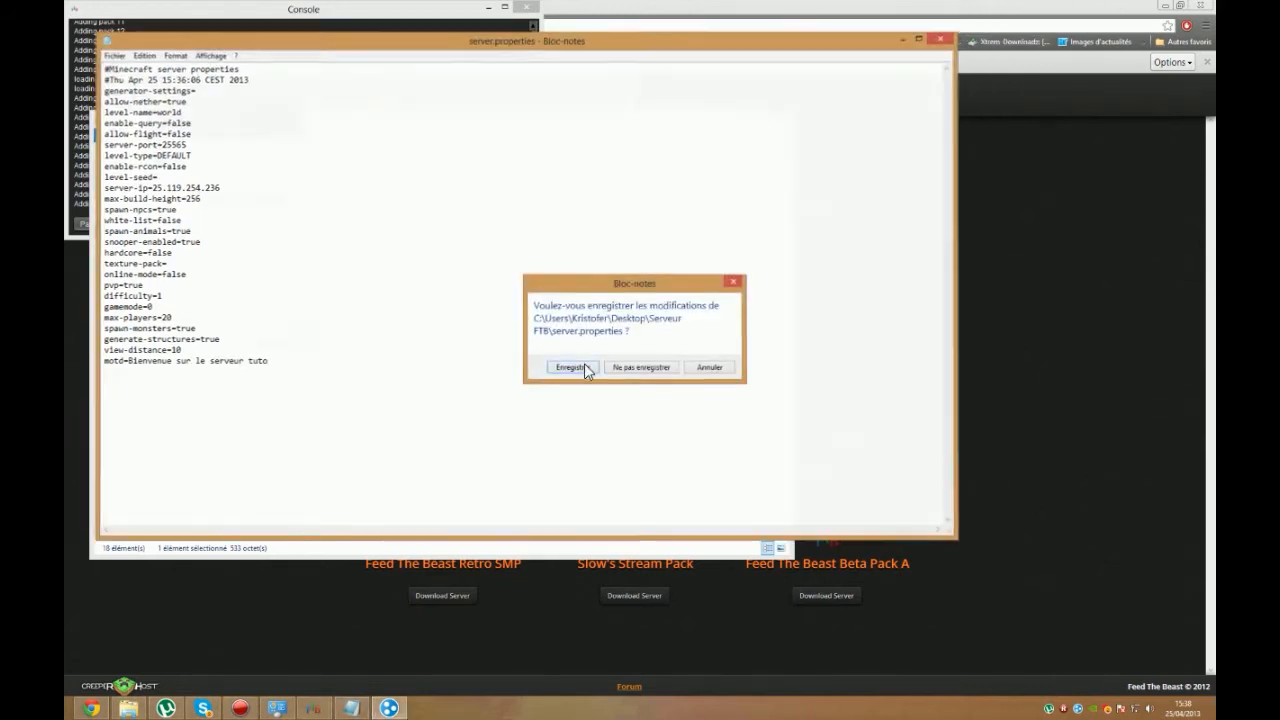
click(575, 367)
double_click(245, 434)
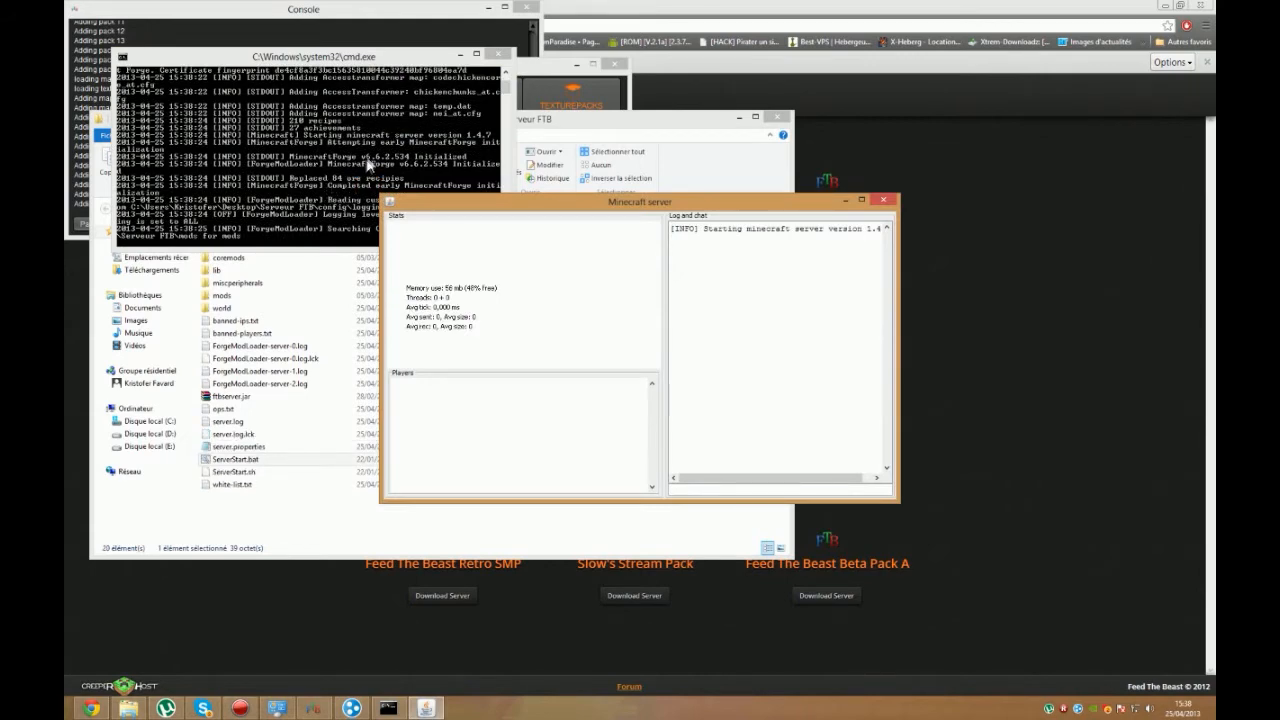
Step: Open ServerStart.bat for editing, examine the -Xms and -Xmx memory arguments, and close the file without changes
right_click(244, 460)
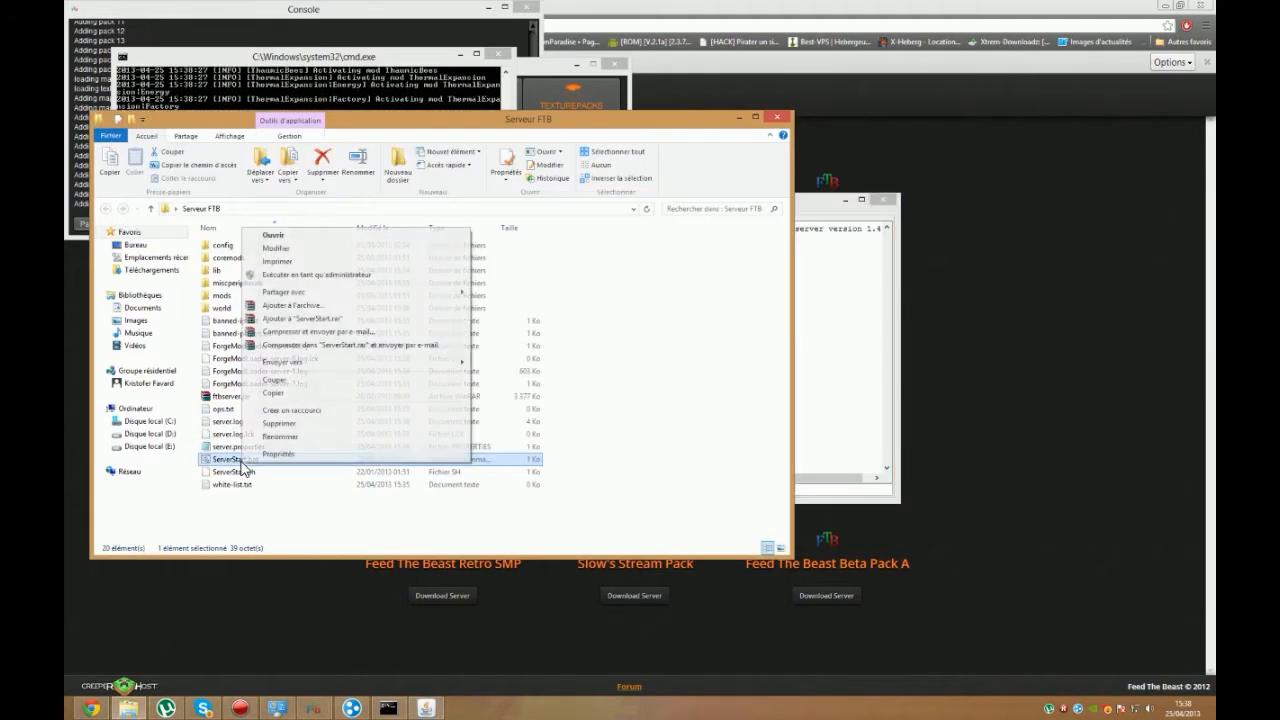
click(300, 248)
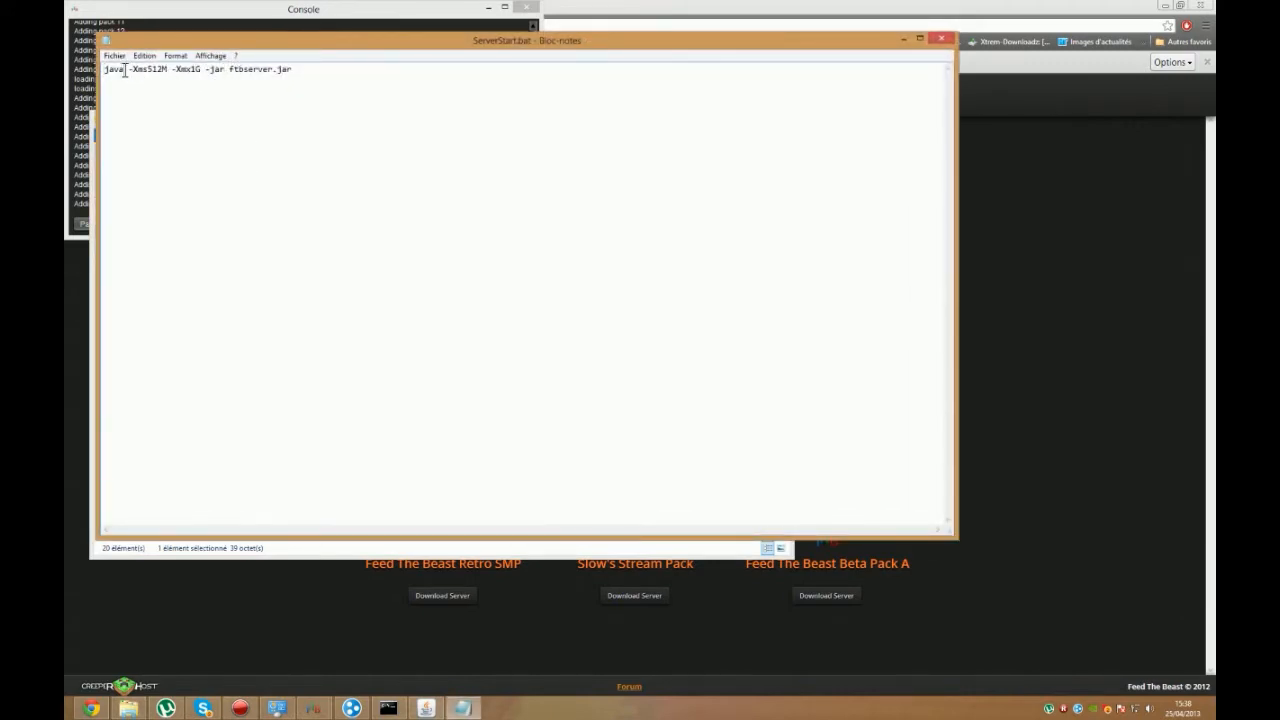
drag(154, 72, 170, 71)
click(180, 71)
click(165, 68)
drag(142, 72, 163, 72)
click(198, 69)
click(943, 45)
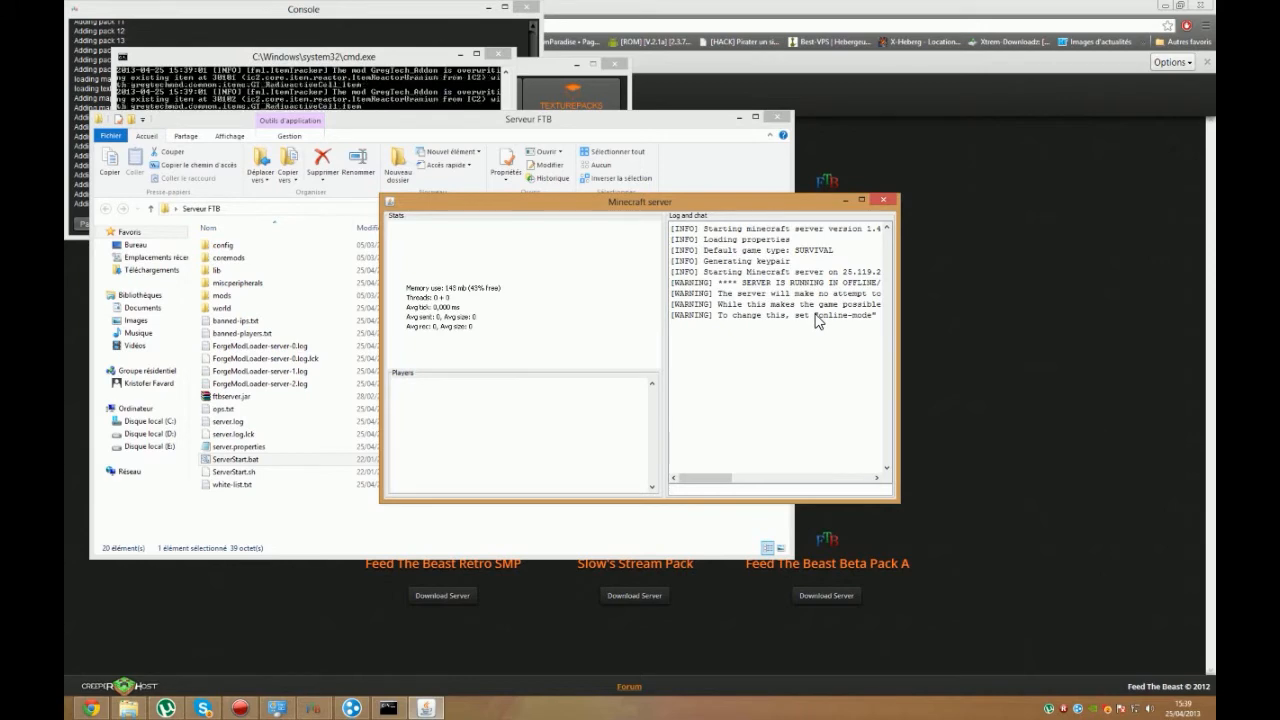
Step: Check the server's startup log and launch the FTB Ultimate pack from the launcher, accepting the mod pack update
click(403, 97)
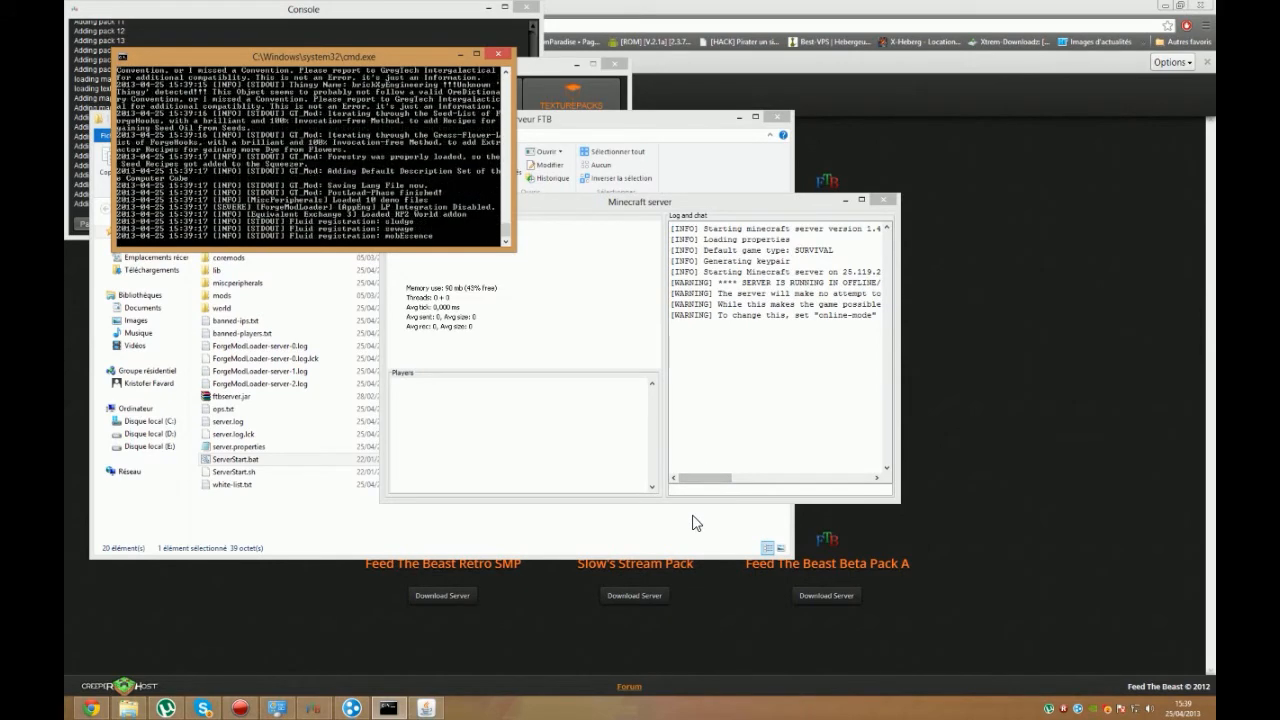
click(873, 195)
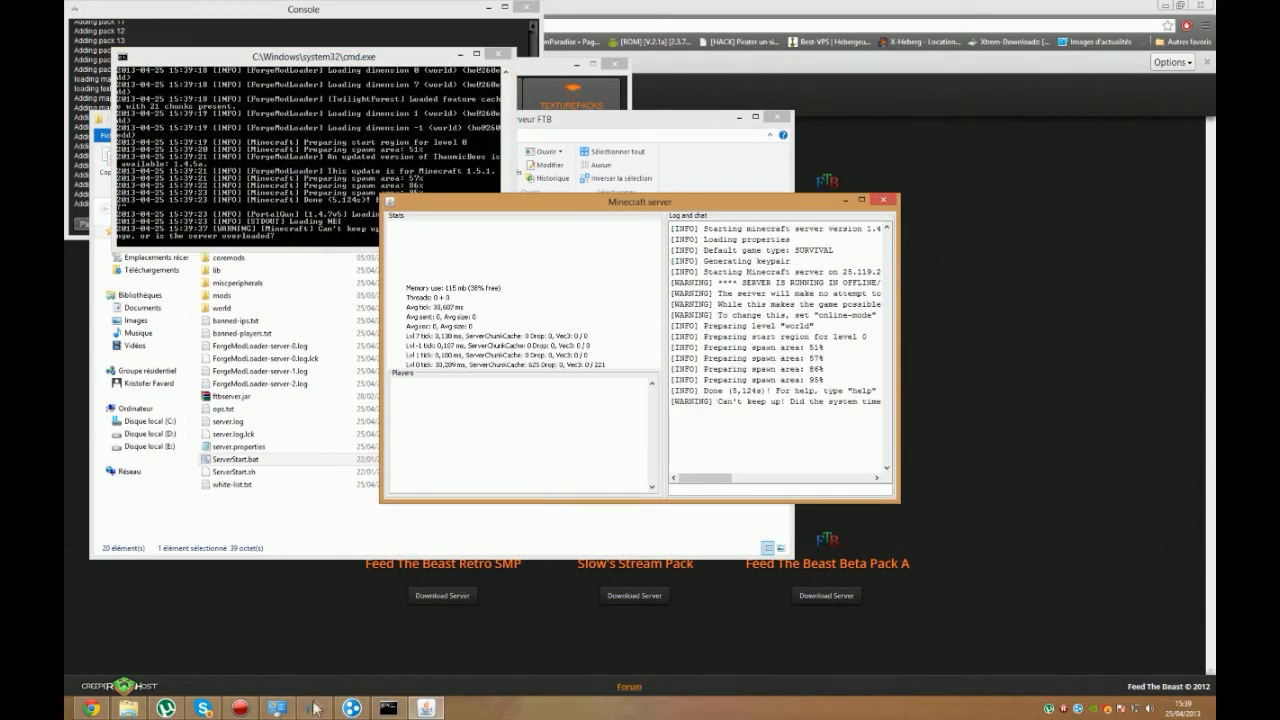
mouse_move(313, 706)
click(345, 637)
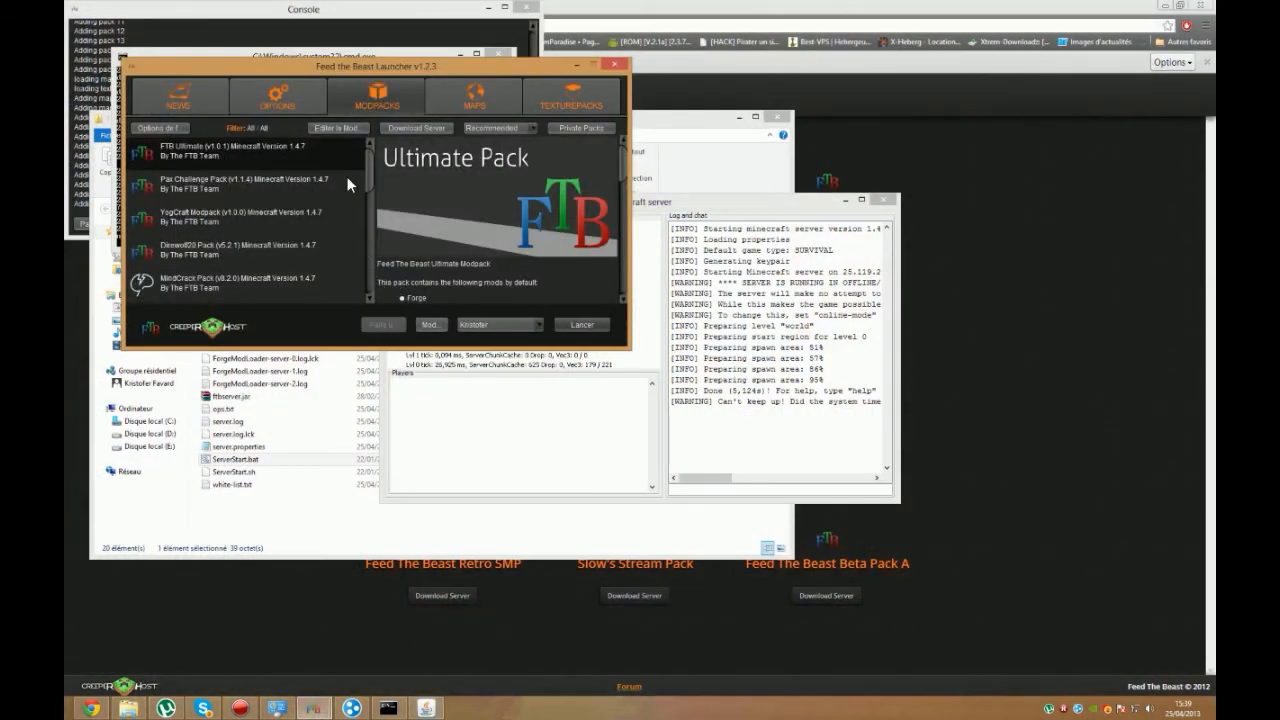
drag(367, 164, 344, 145)
click(584, 326)
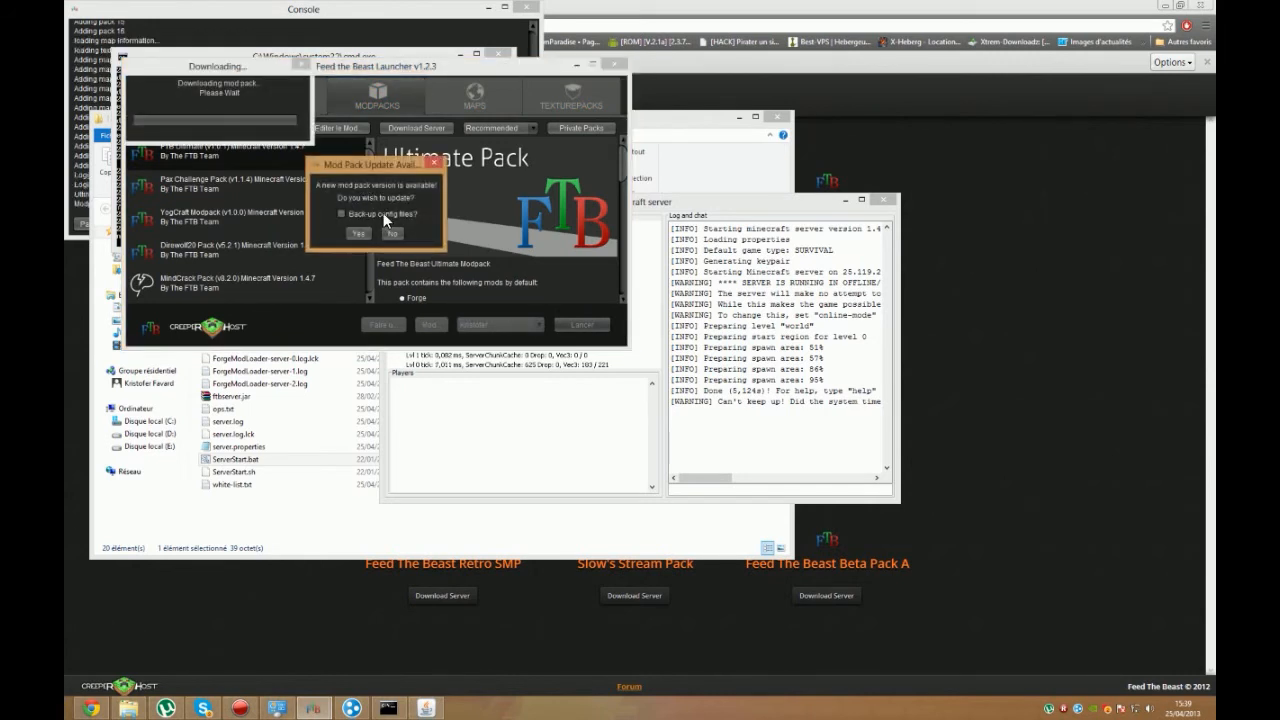
click(362, 231)
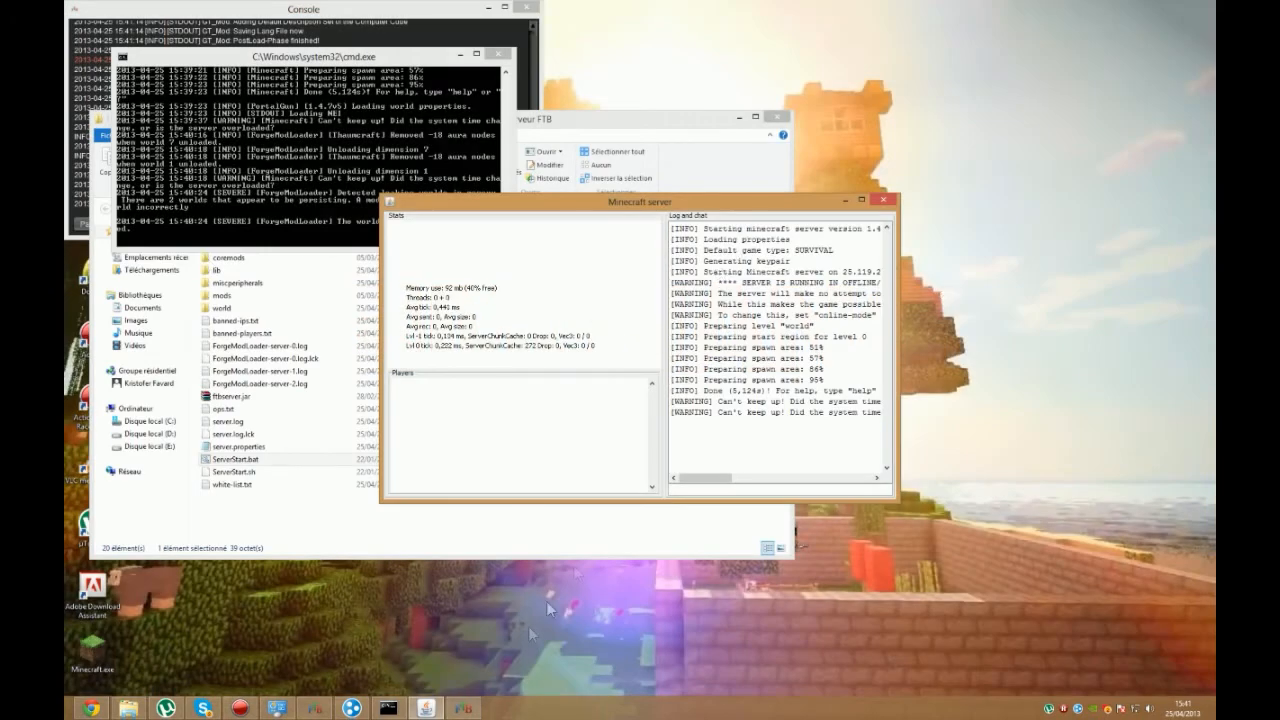
Step: Switch to the FTB Ultimate game window and open the multiplayer server list
click(462, 708)
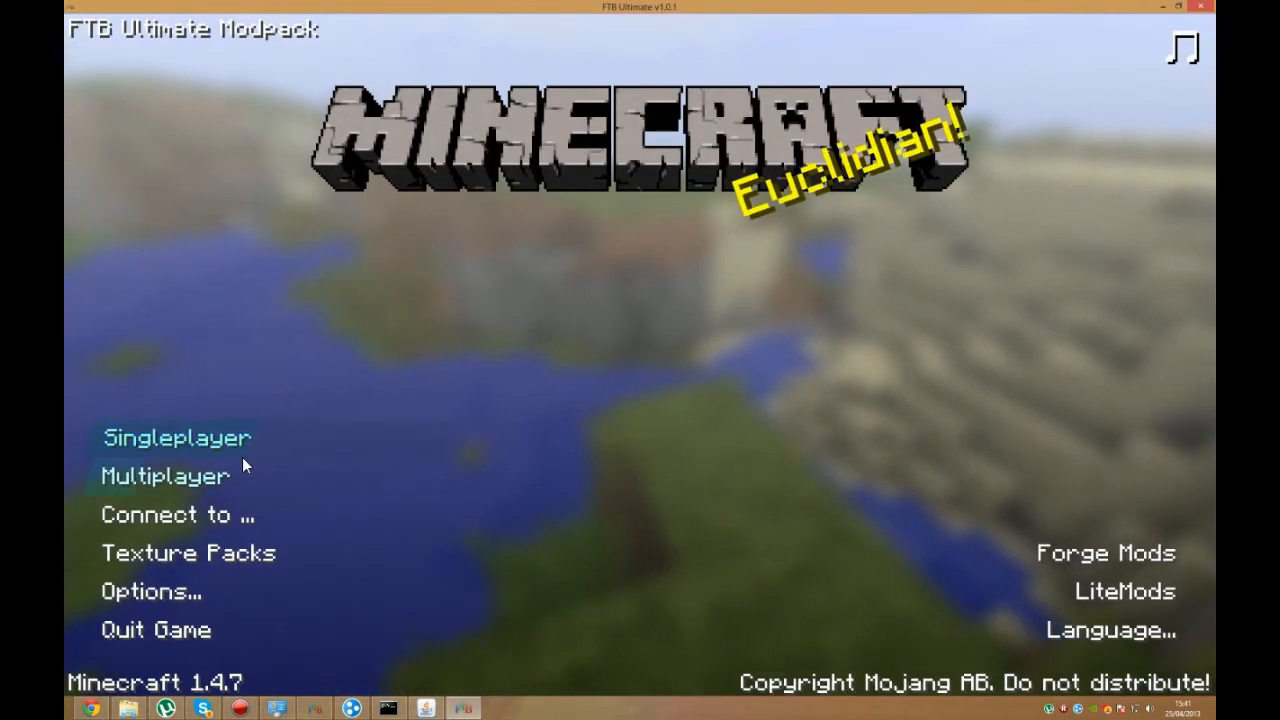
mouse_move(322, 6)
mouse_down()
mouse_move(323, 30)
mouse_move(322, 3)
mouse_up()
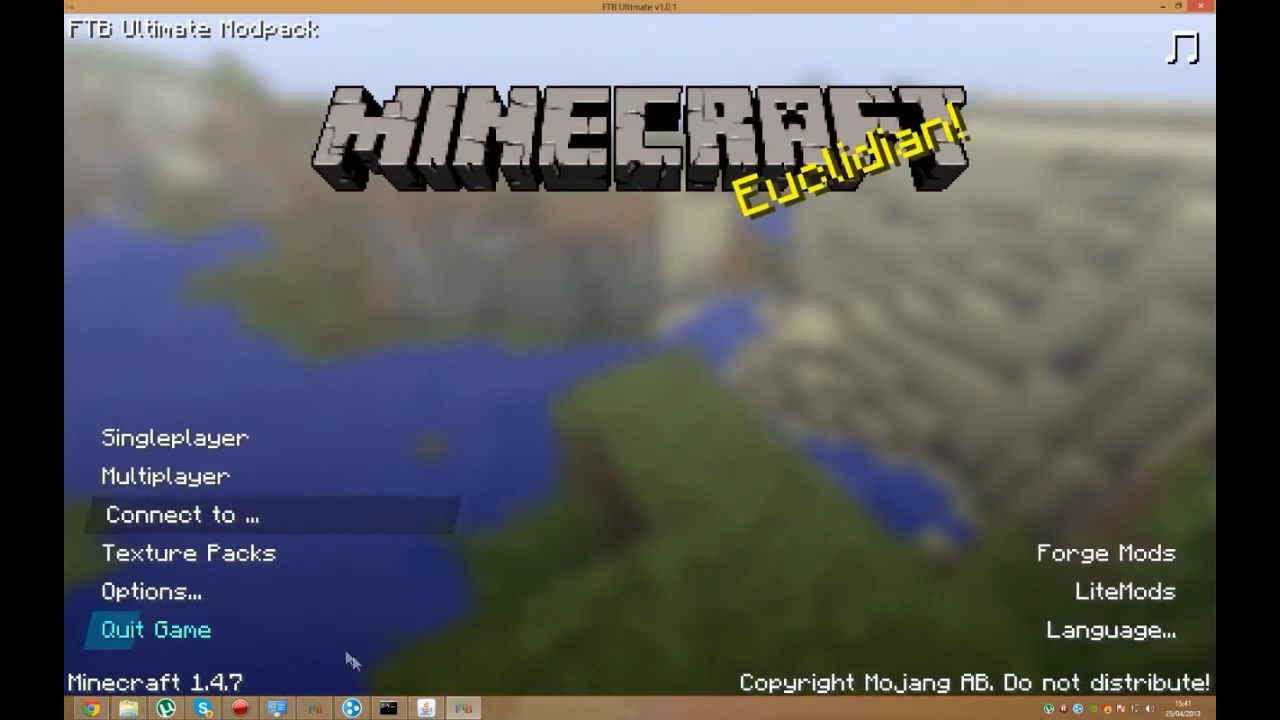
click(232, 476)
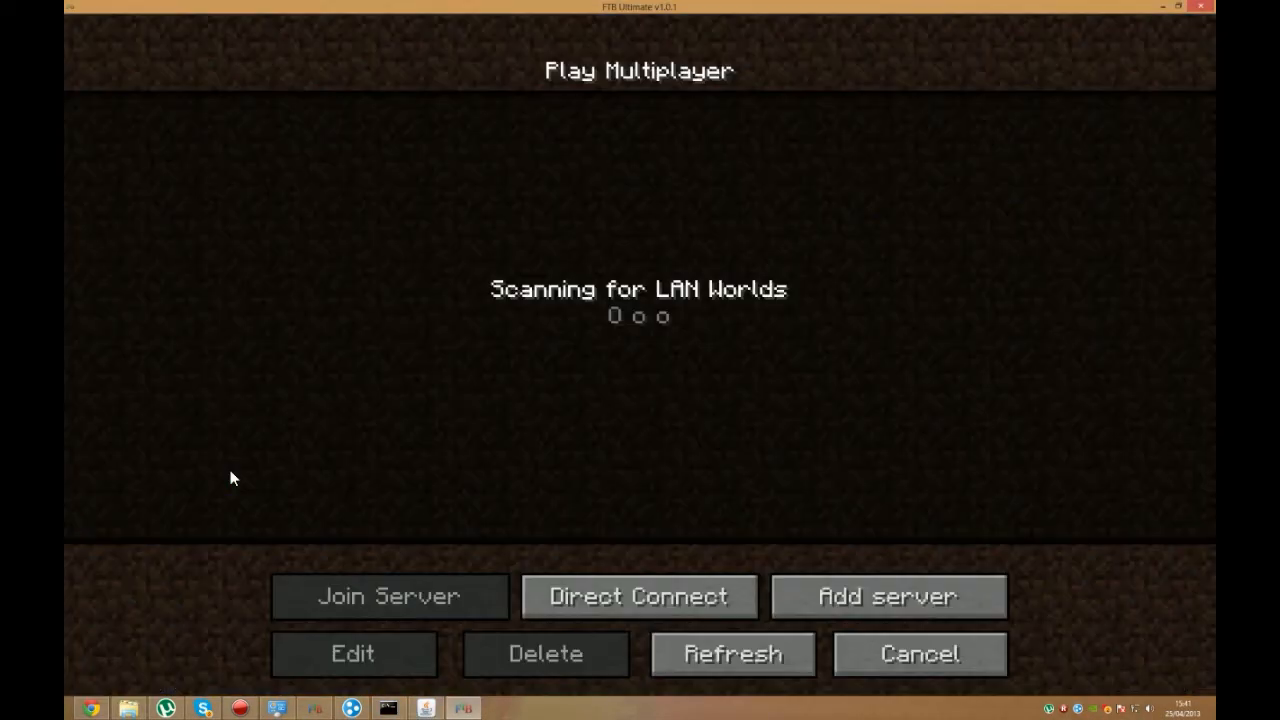
Step: Add a multiplayer server named "Serveur tuto" with the address 25.119.254.236
click(838, 605)
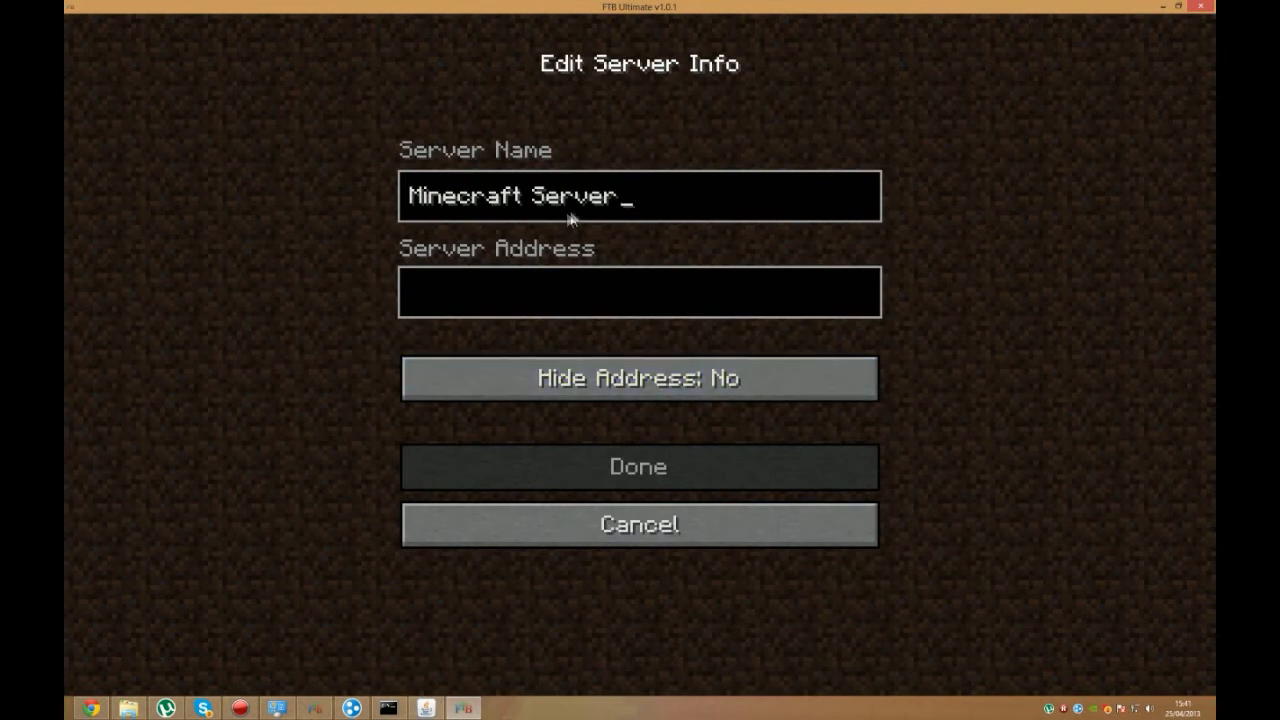
key(BackSpace)
key(BackSpace)
key(BackSpace)
key(BackSpace)
key(BackSpace)
key(BackSpace)
key(BackSpace)
key(BackSpace)
key(BackSpace)
key(BackSpace)
key(BackSpace)
key(BackSpace)
key(BackSpace)
key(BackSpace)
key(BackSpace)
key(BackSpace)
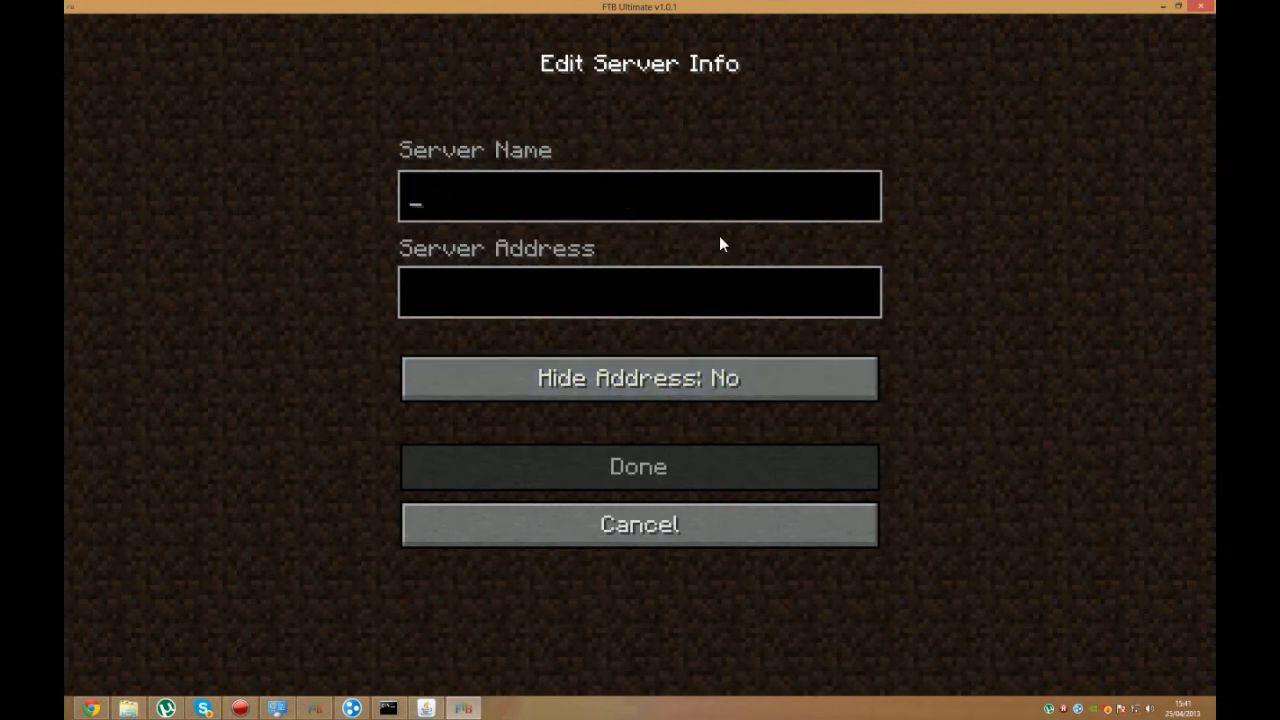
text(X)
key(BackSpace)
text(Serveur tuto)
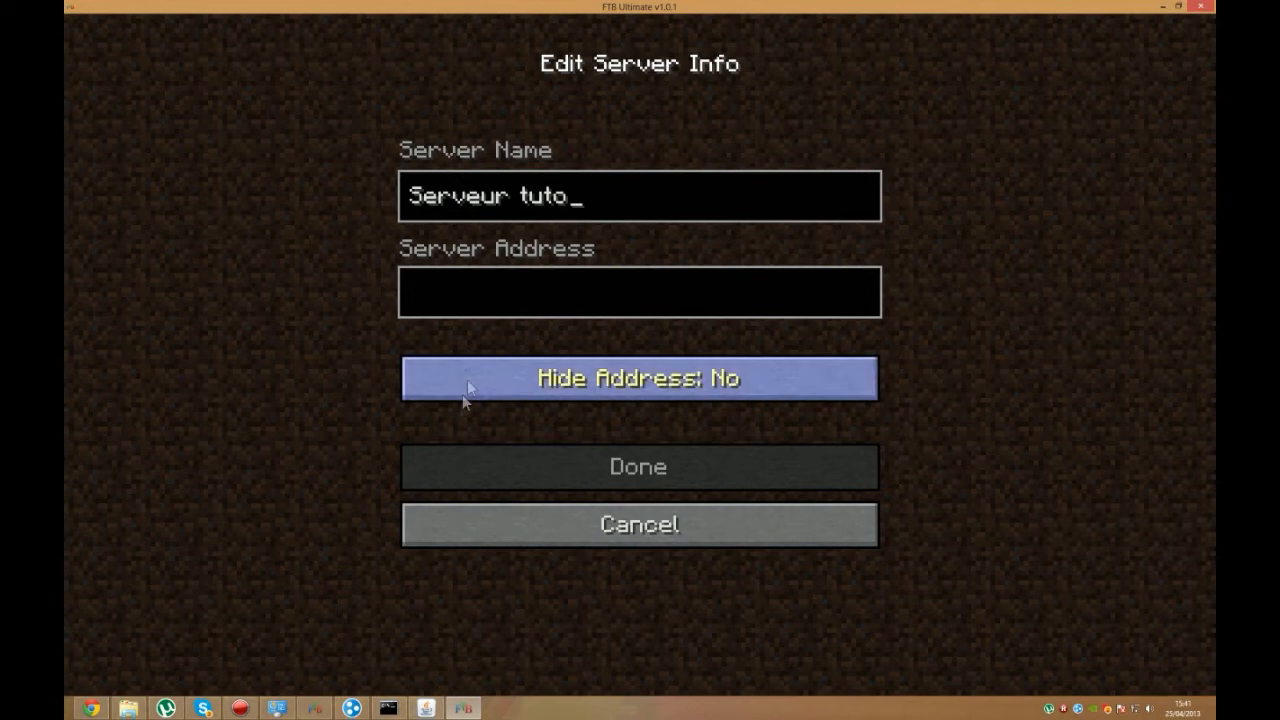
click(486, 301)
text(25.119.254.236)
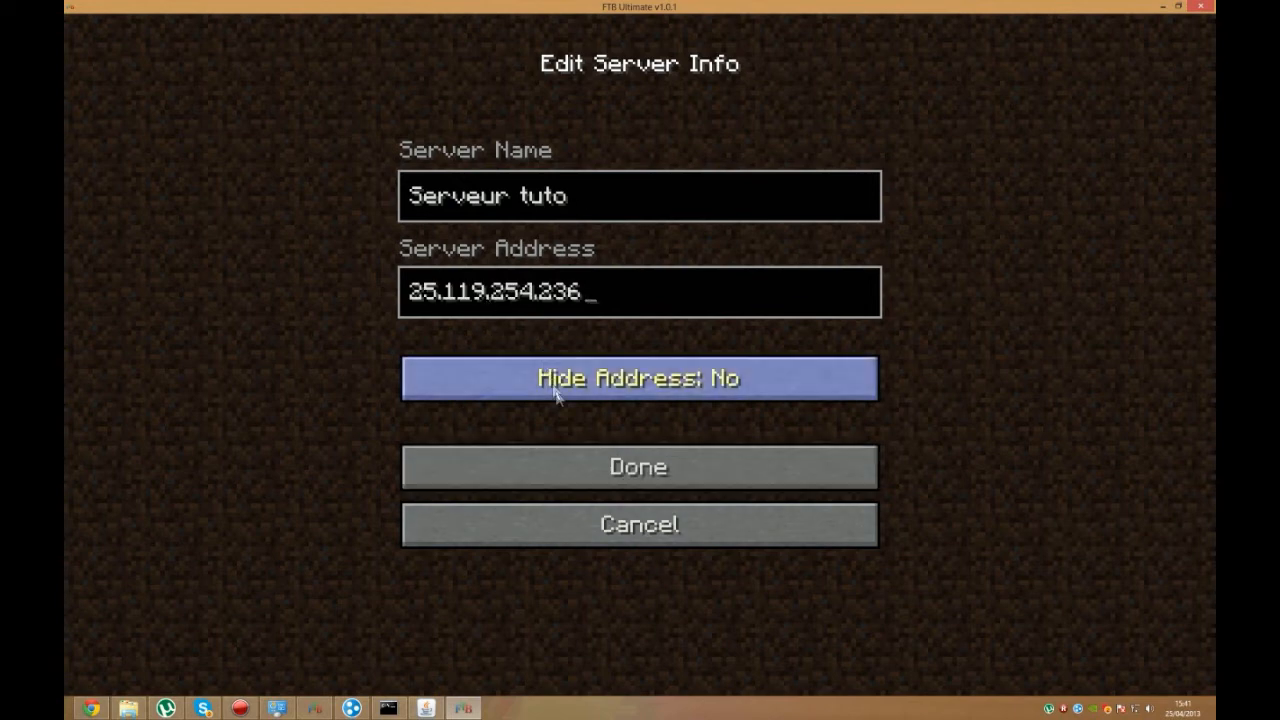
click(585, 464)
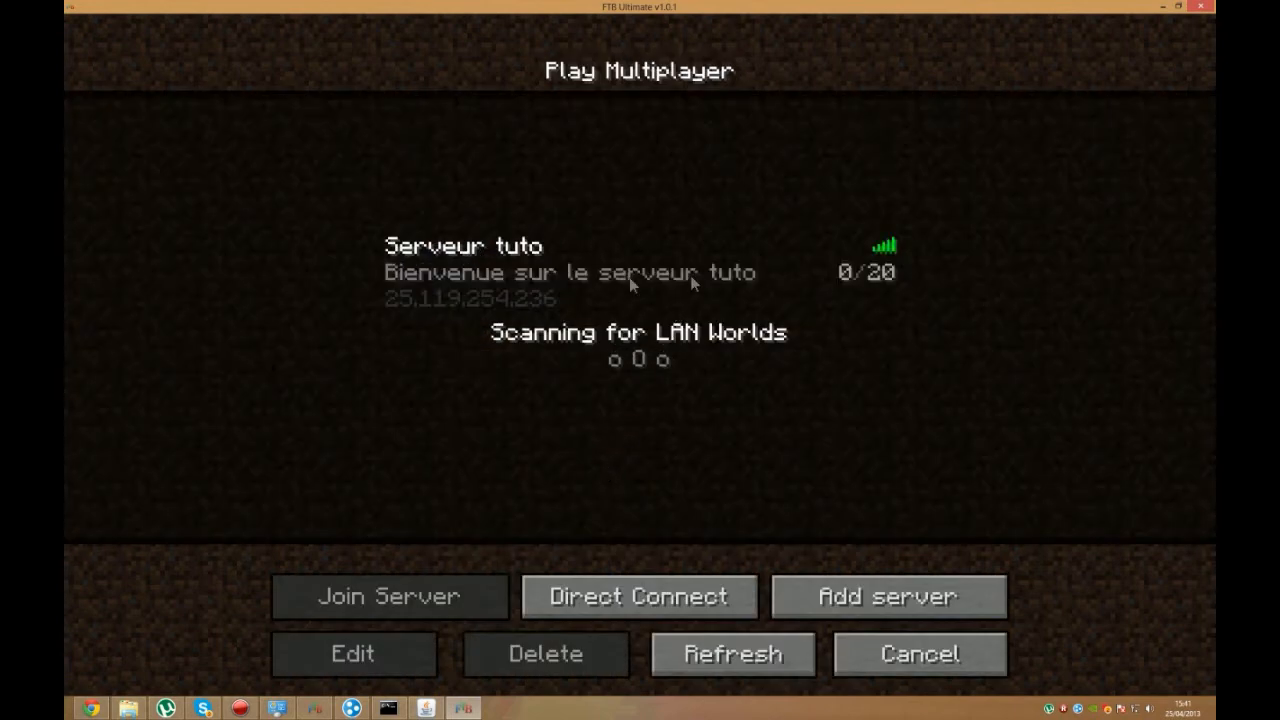
Step: Join the Serveur tuto server and dismiss the VoxelMap welcome message
double_click(829, 279)
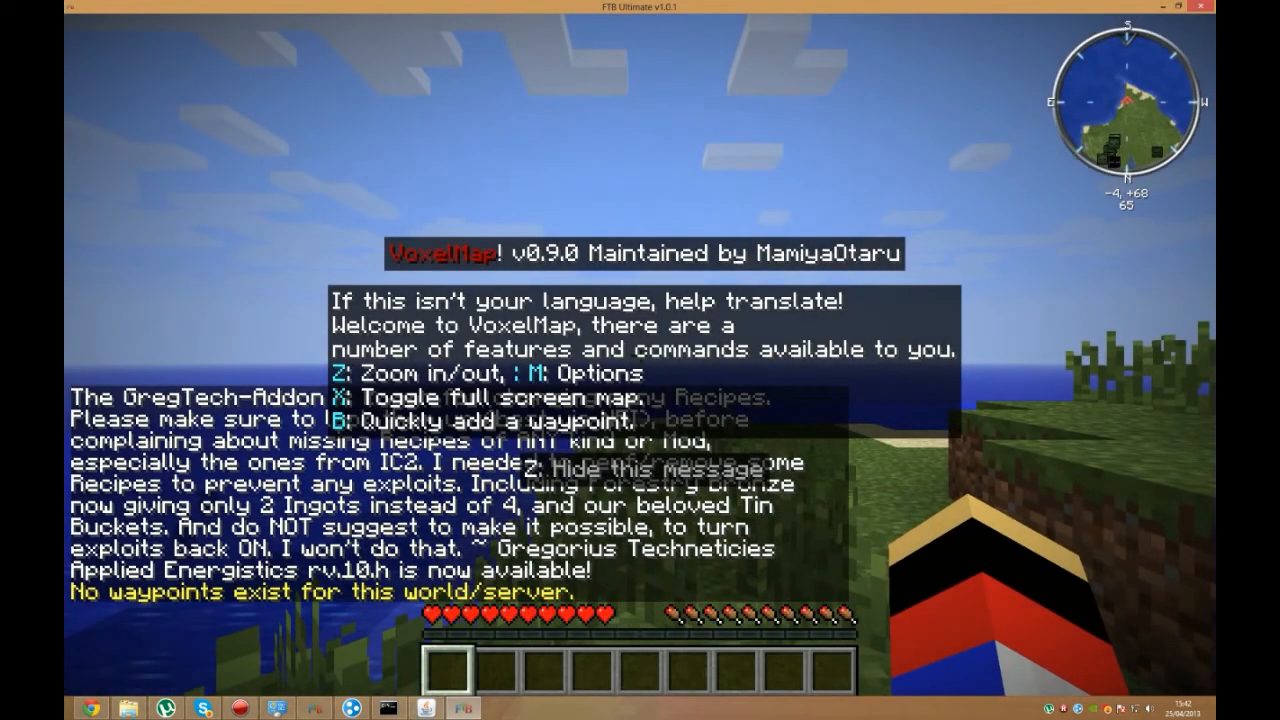
key(z)
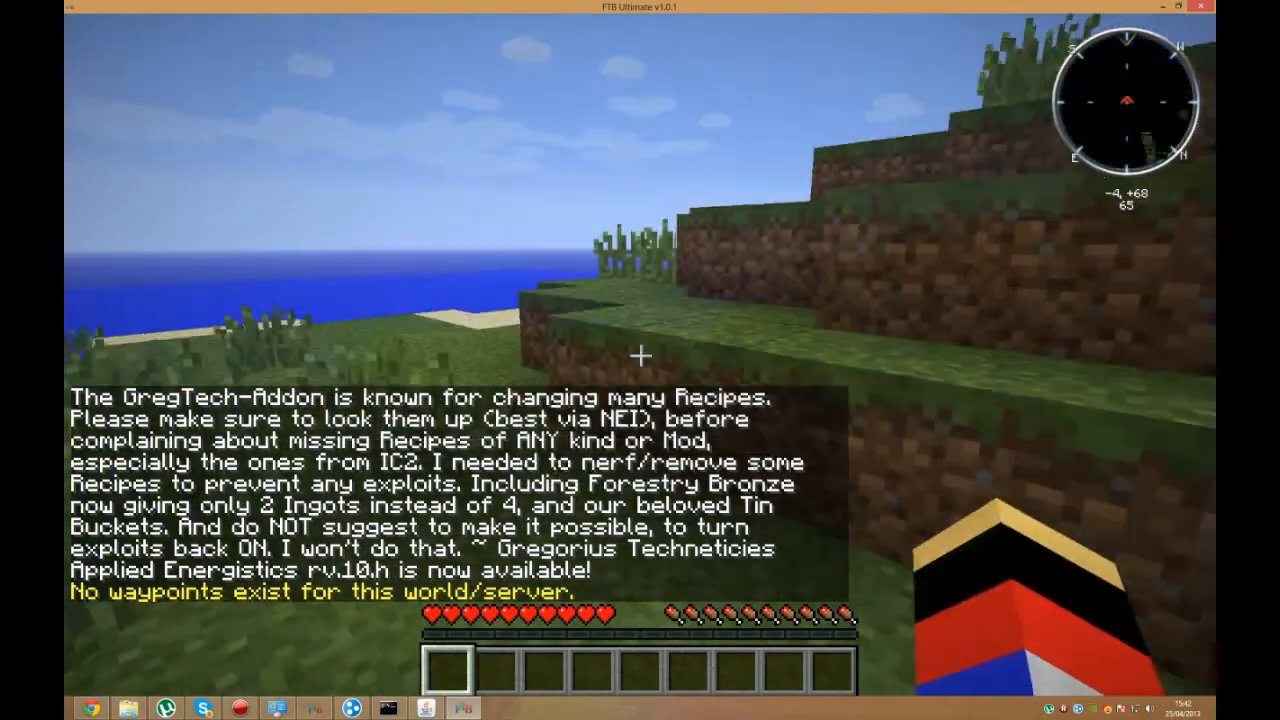
Step: Set the minimap zoom to 2.0x and explore the server world on foot, crossing the grassland towards the snowy lakeshore
key(z)
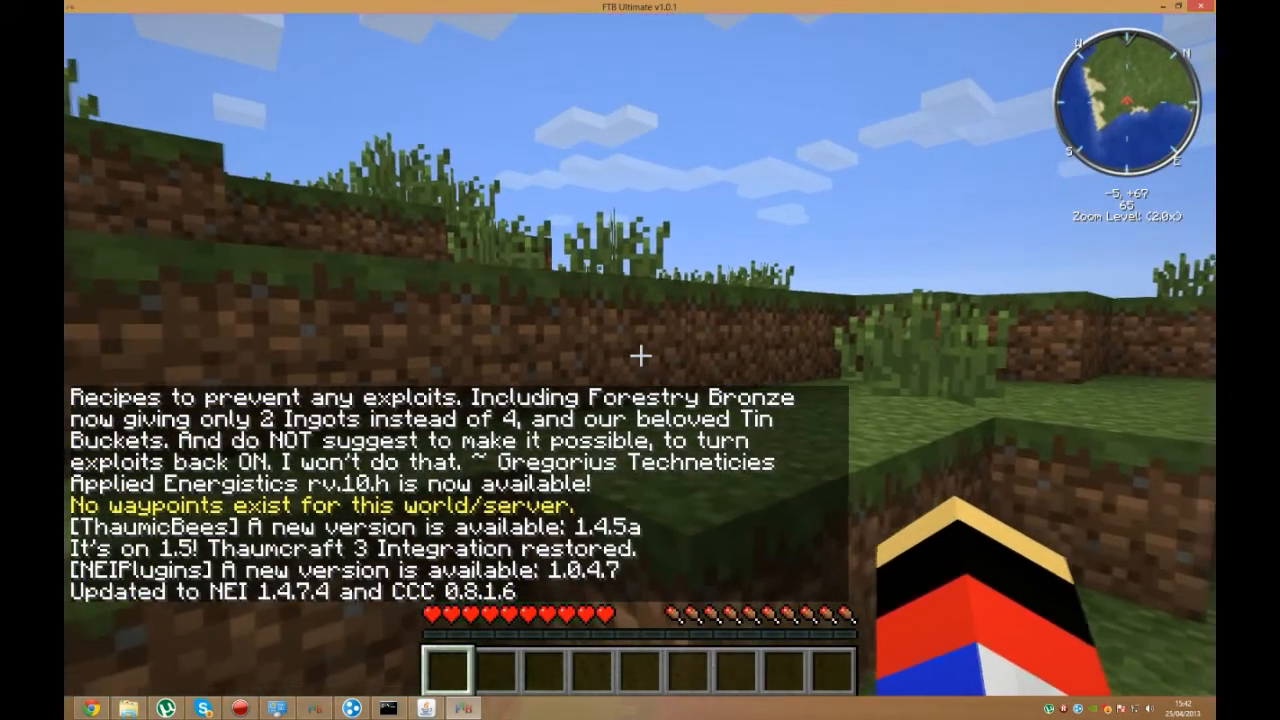
key(w)
key(w)
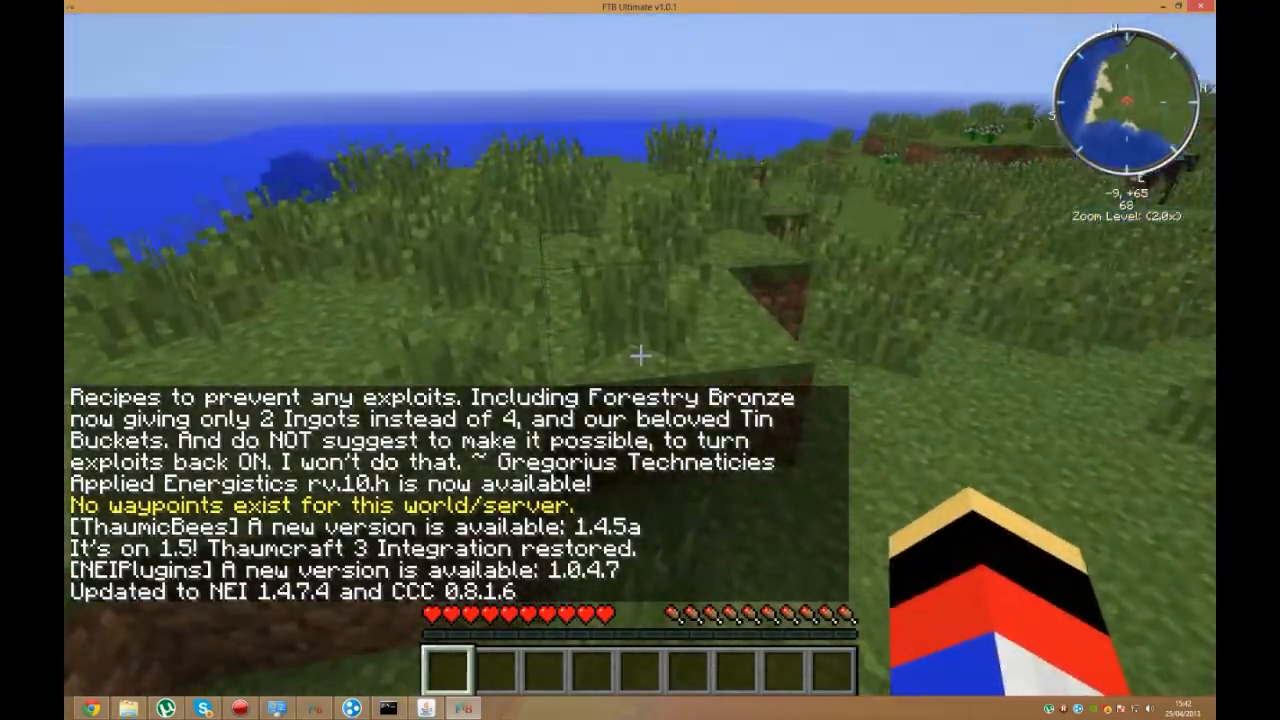
key(w)
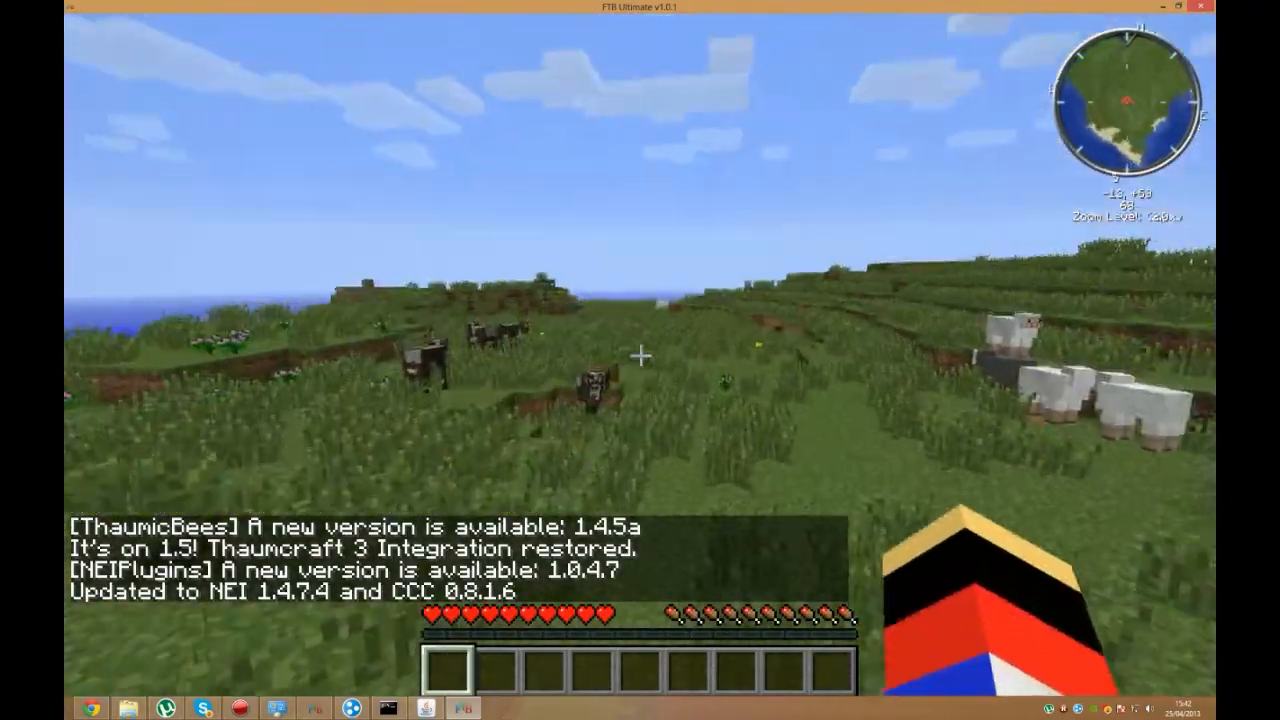
key(w)
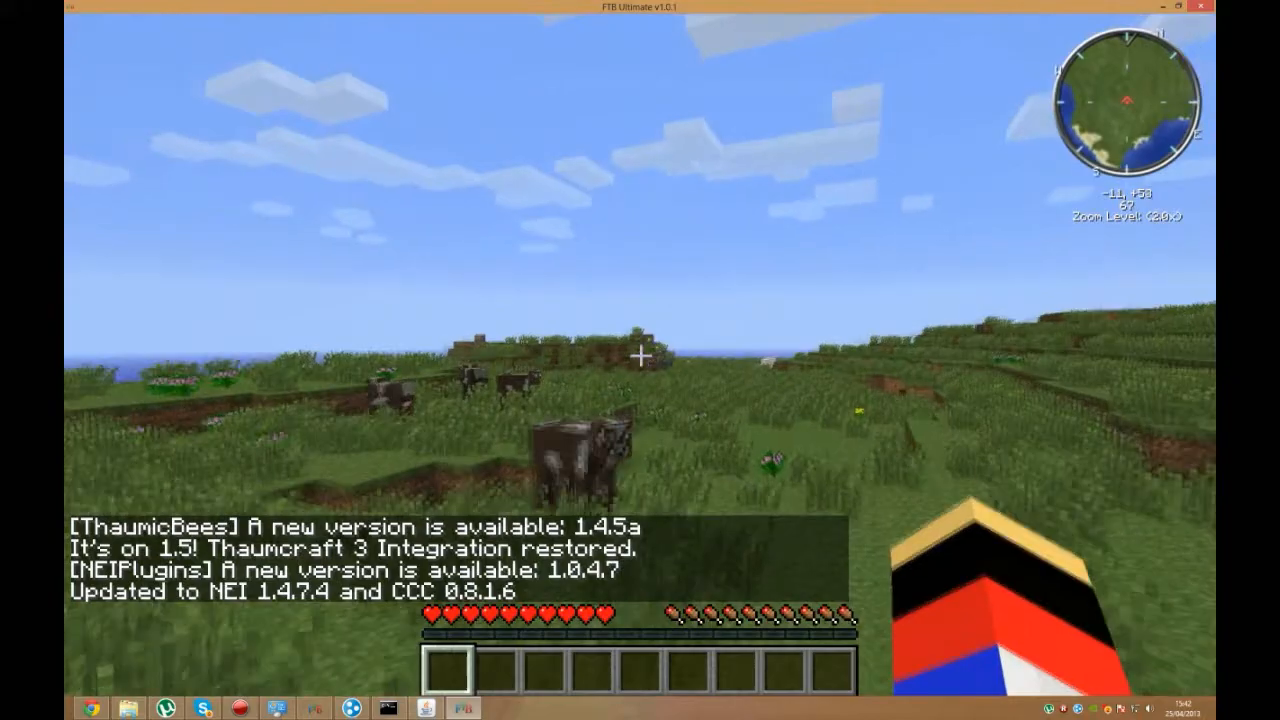
key(w)
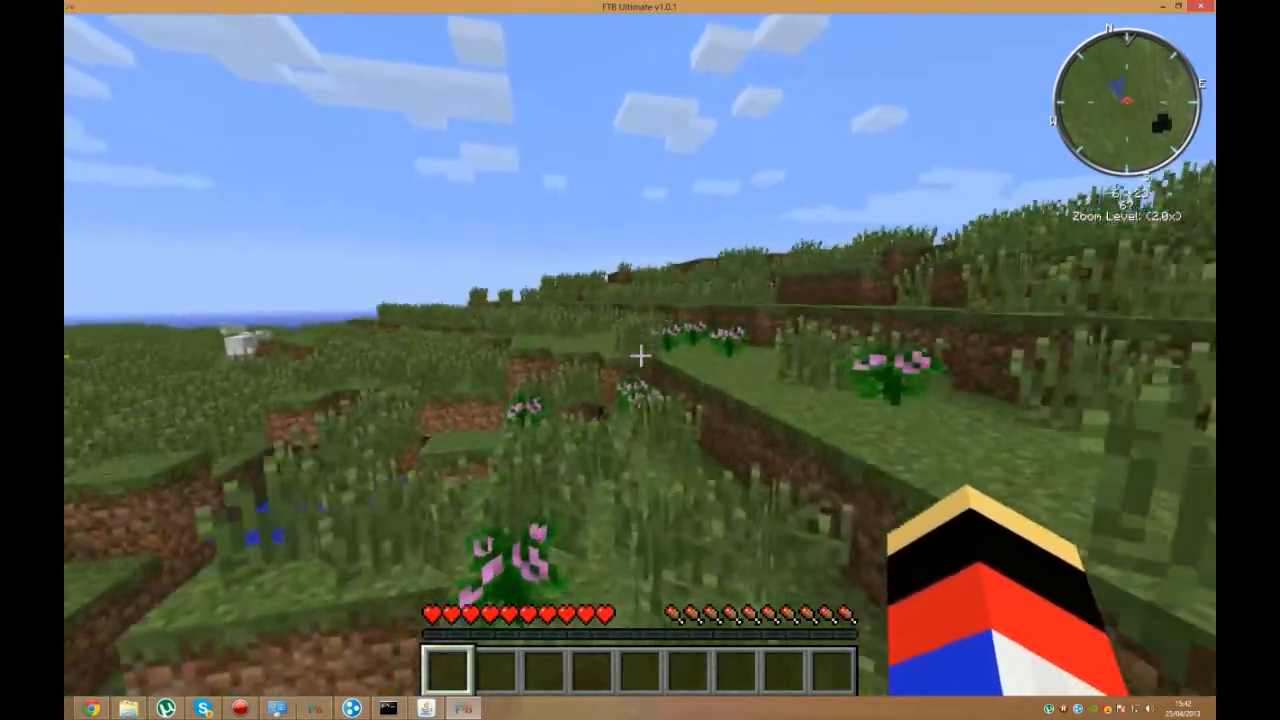
key(w)
key(w)
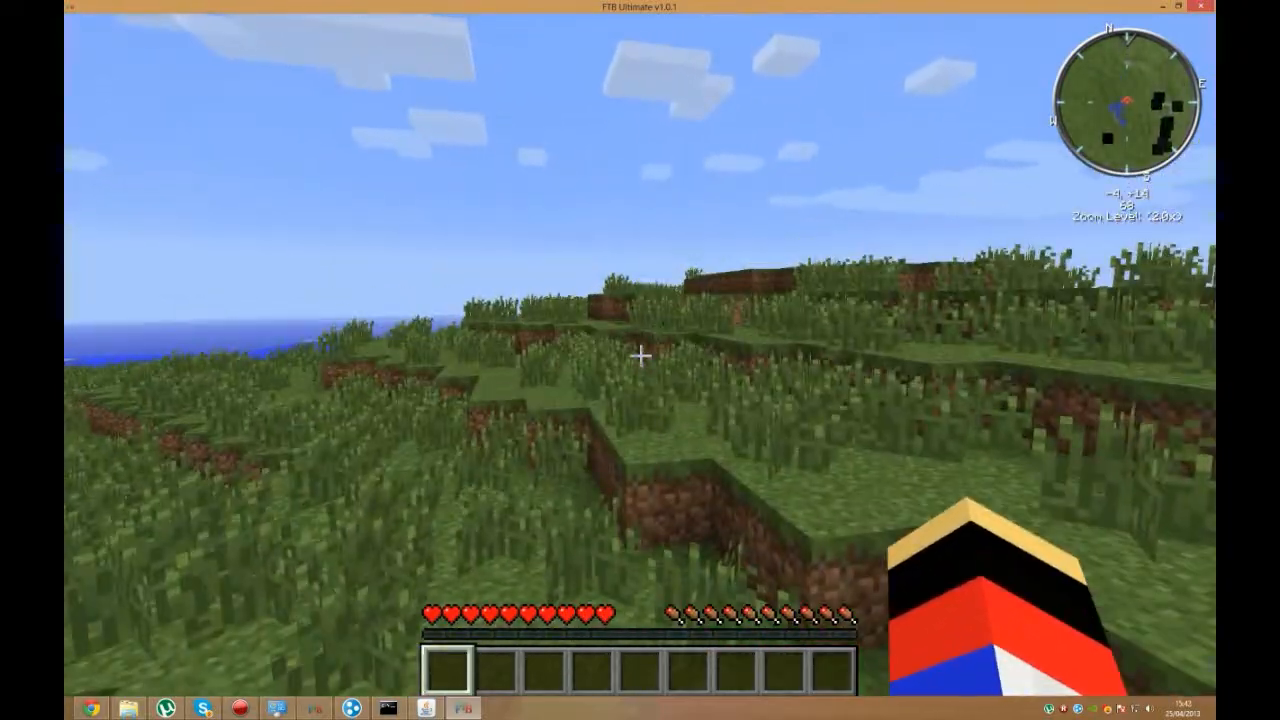
key(w)
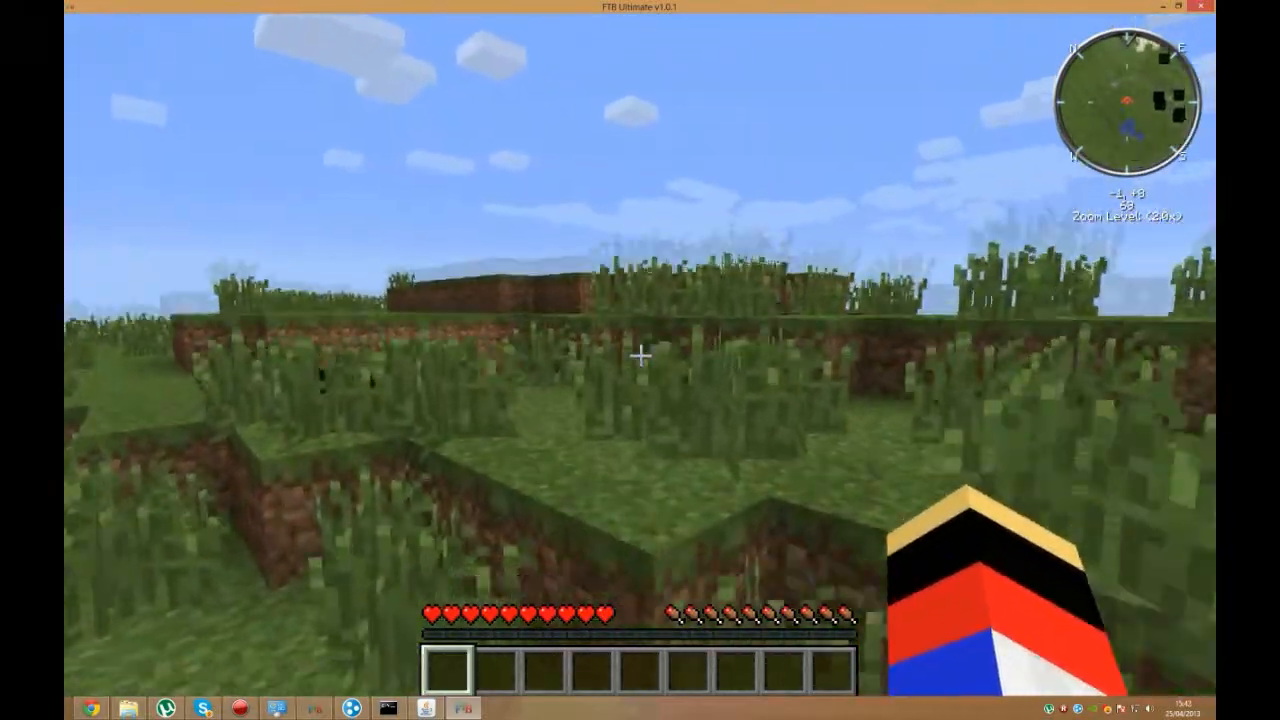
key(w)
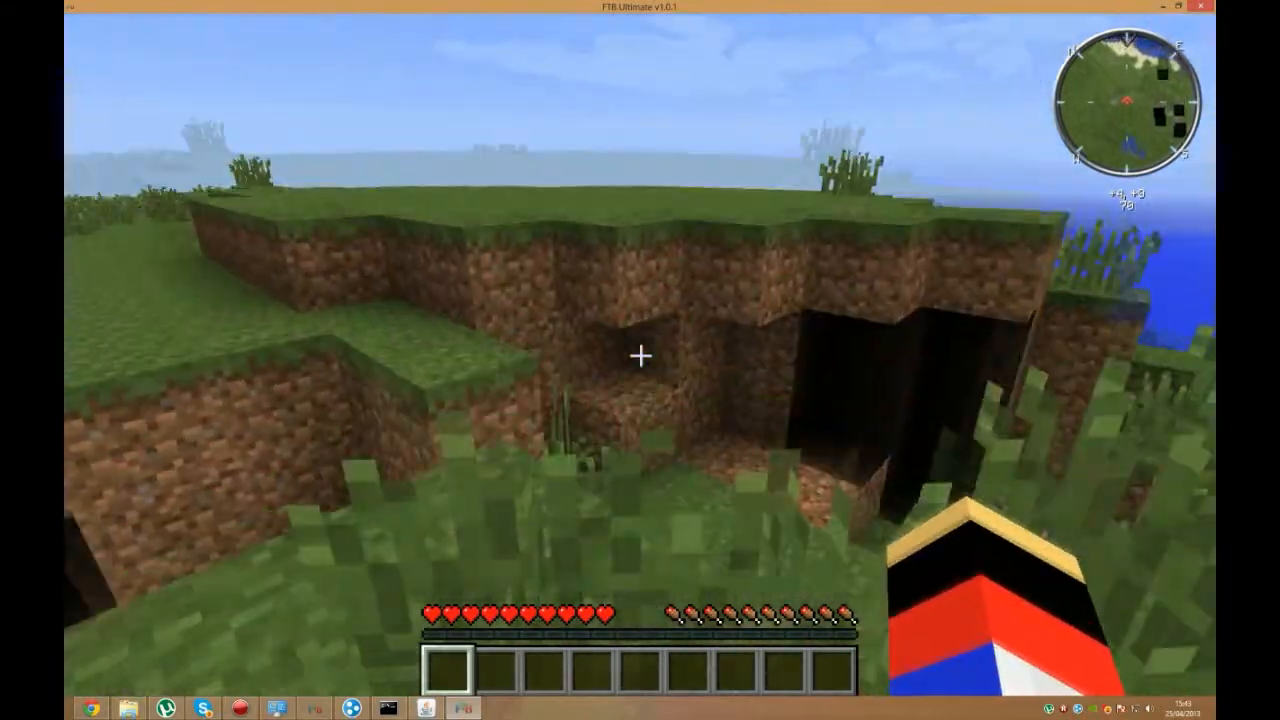
key(w)
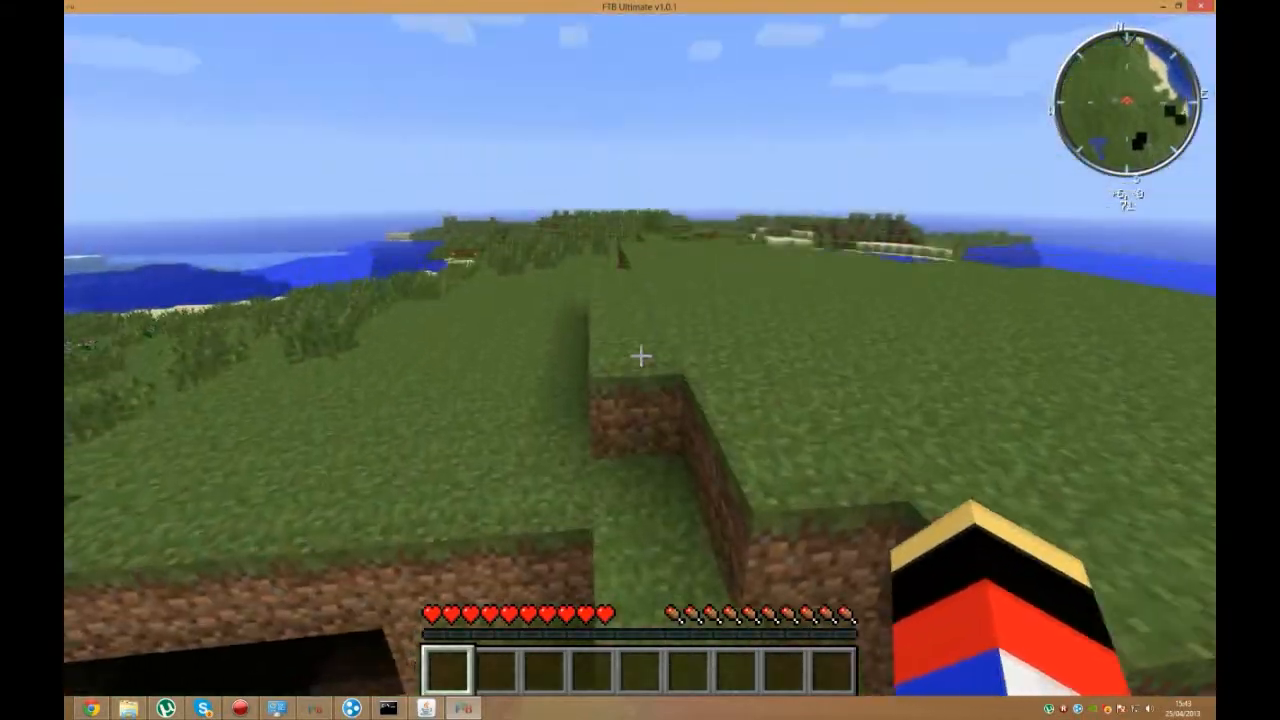
key(w)
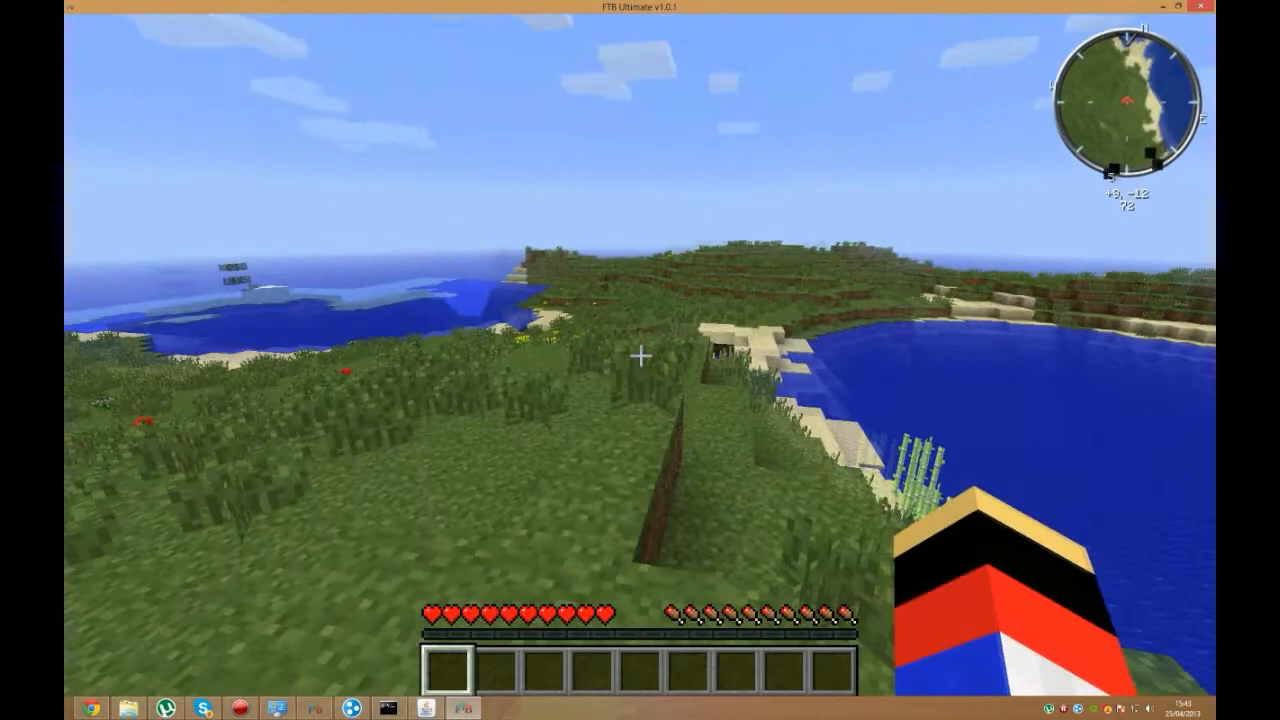
key(w)
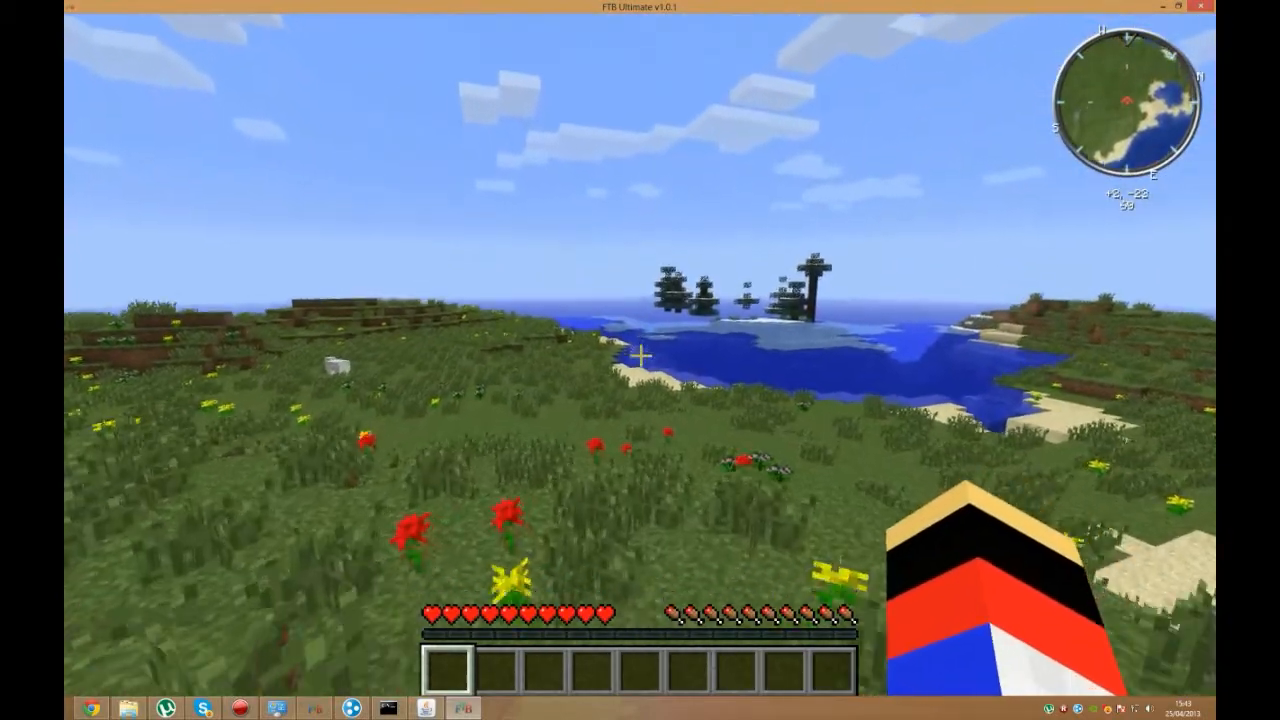
key(w)
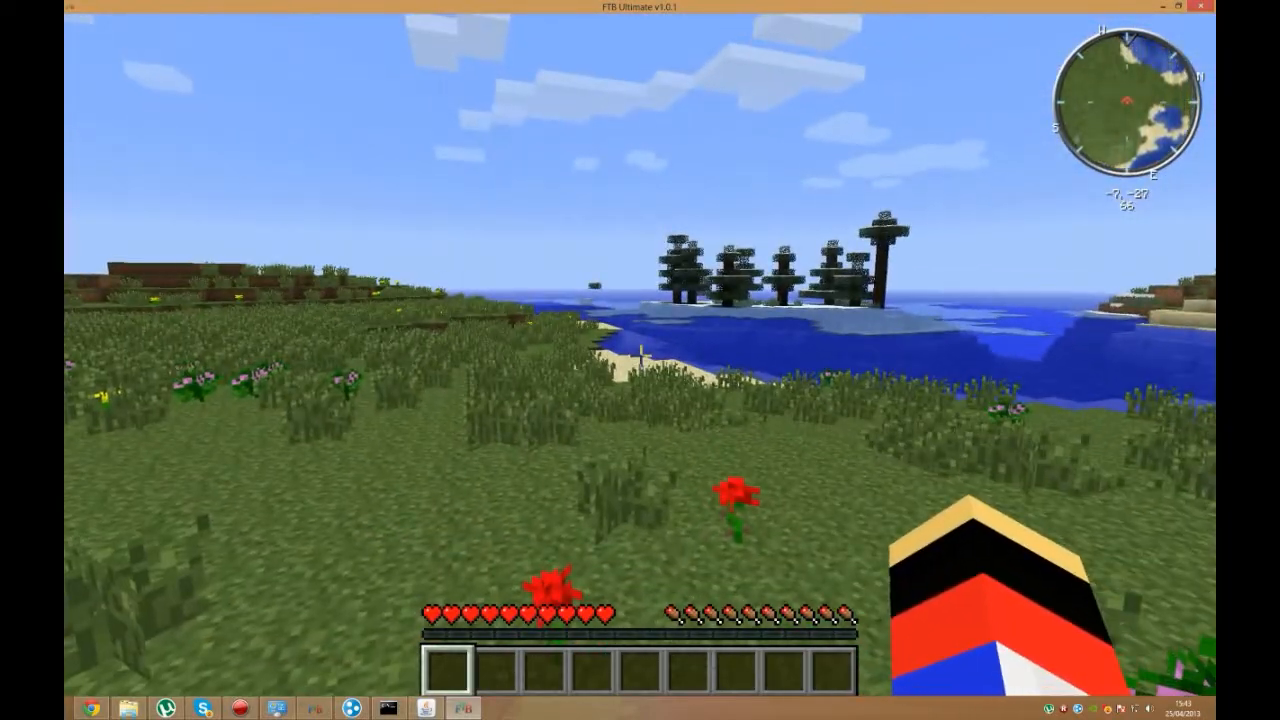
key(Tab)
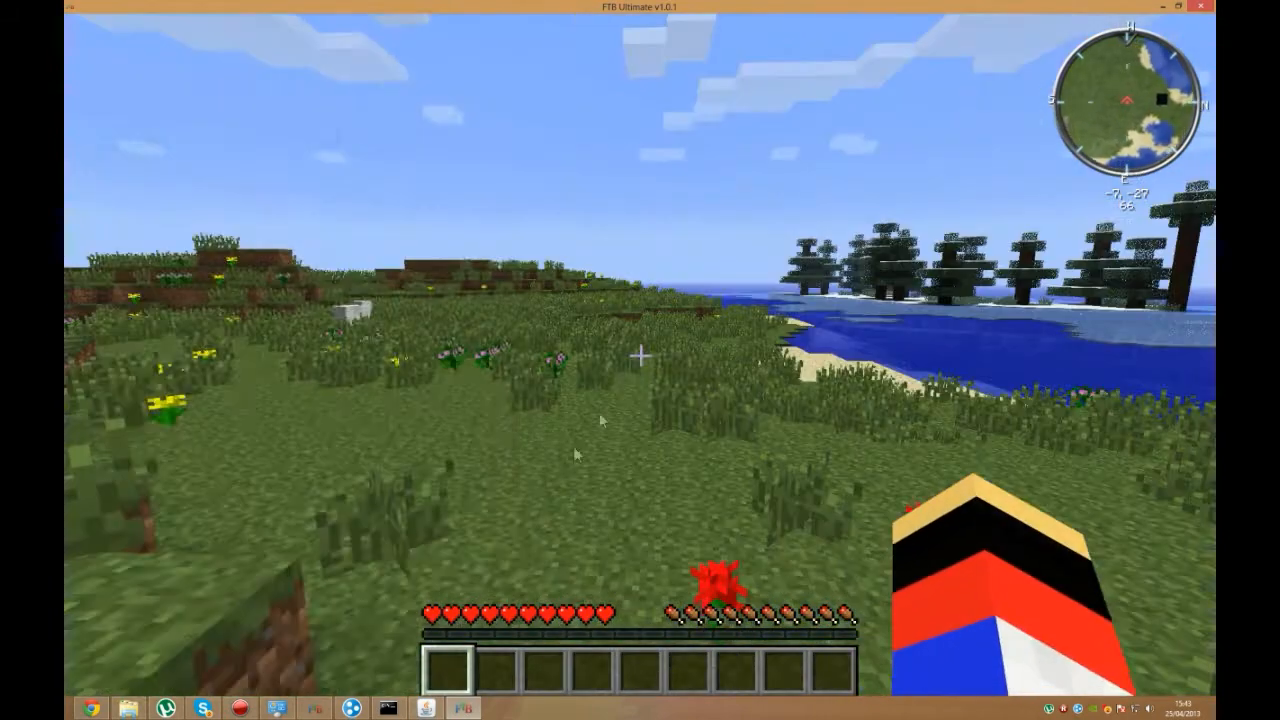
Step: Pause the game and check the player's login entry in the Minecraft server window's log
key(Escape)
click(414, 709)
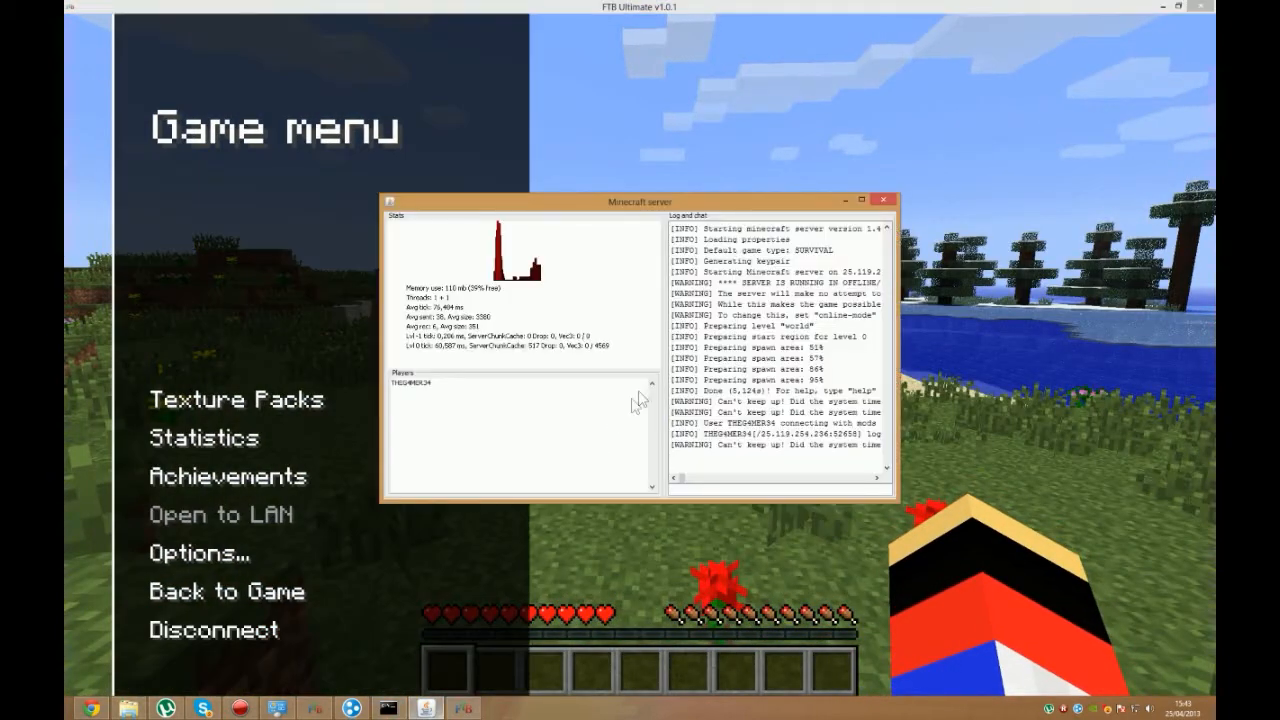
drag(710, 436, 802, 437)
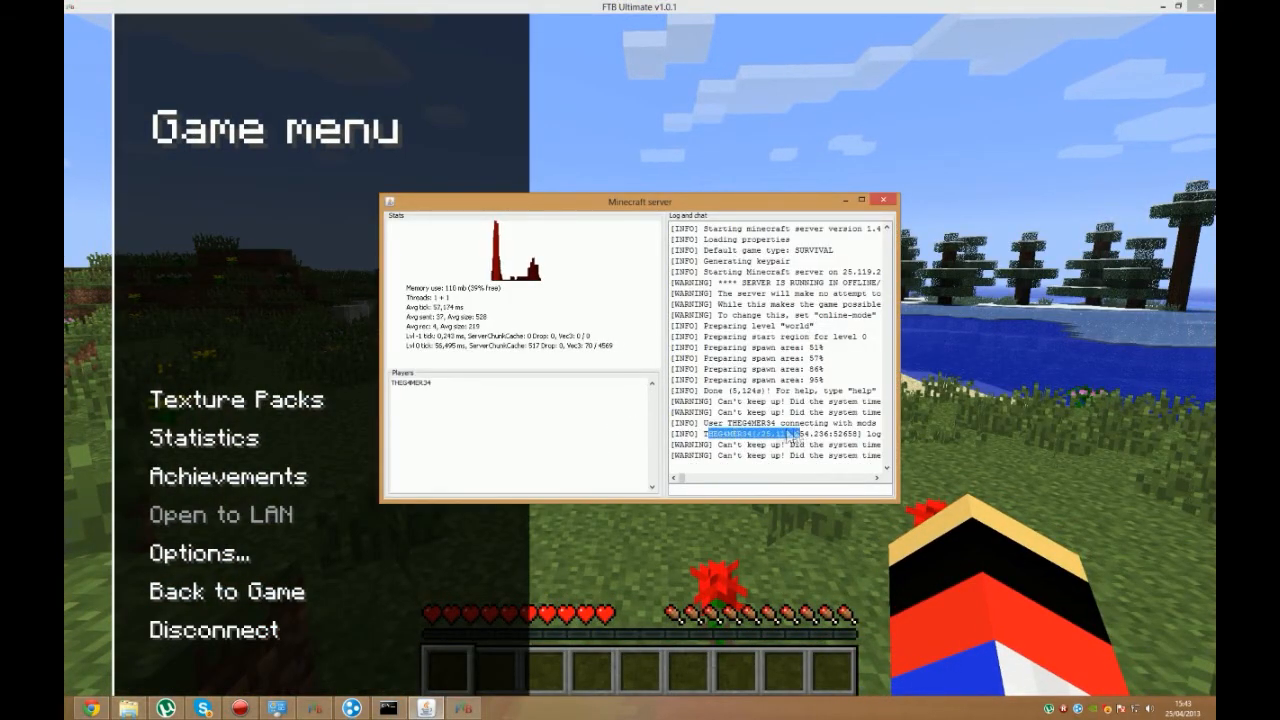
Step: Grant the connected player operator rights by running the op command with the player's username in the server console
click(735, 491)
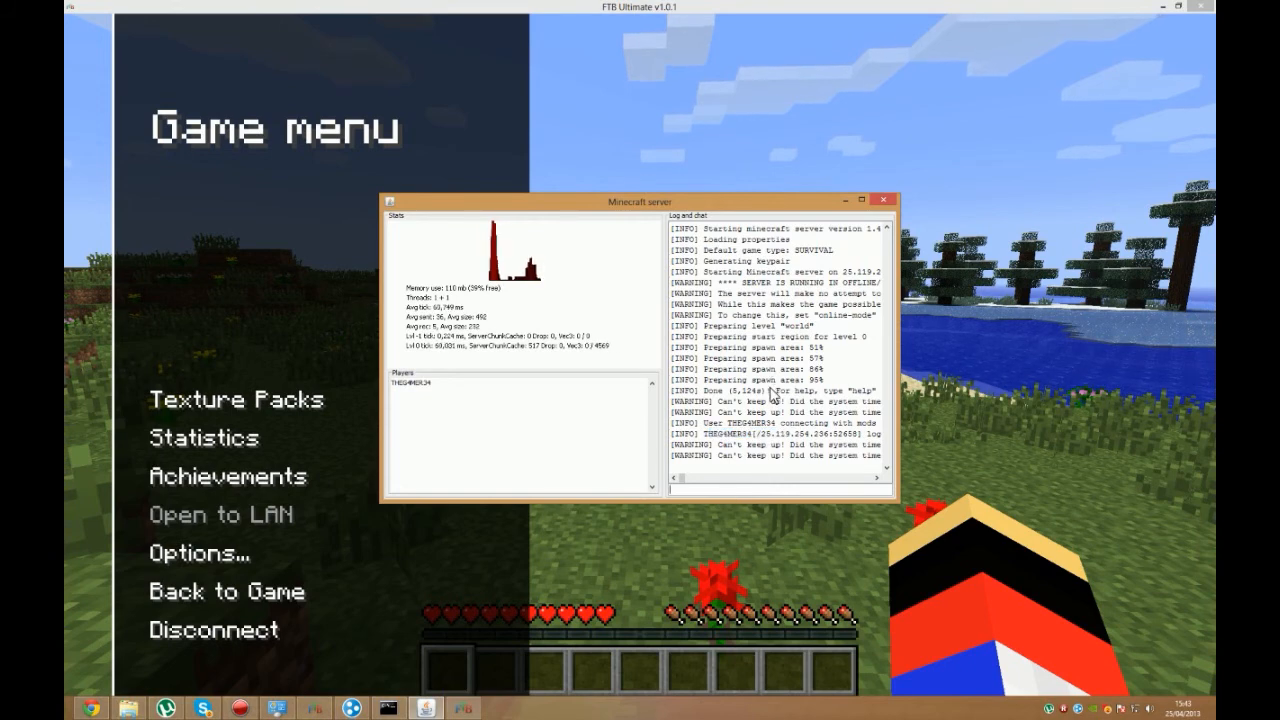
text(op)
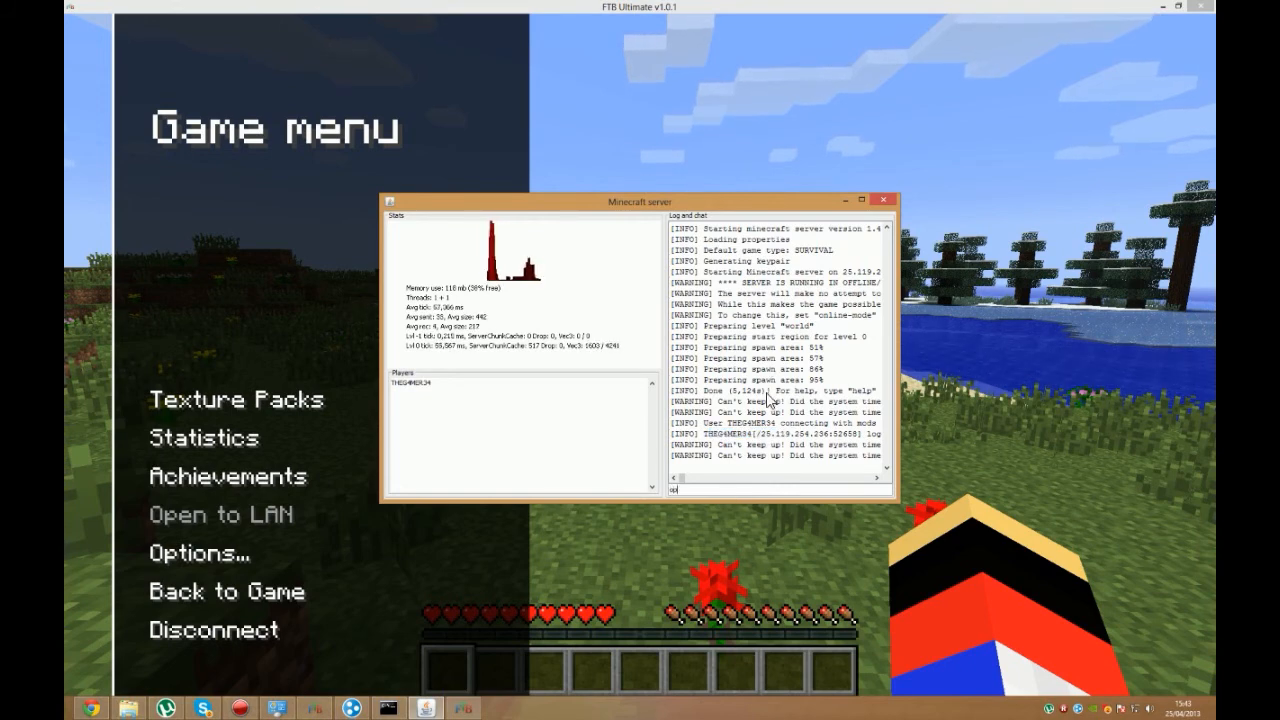
text( THEG4M)
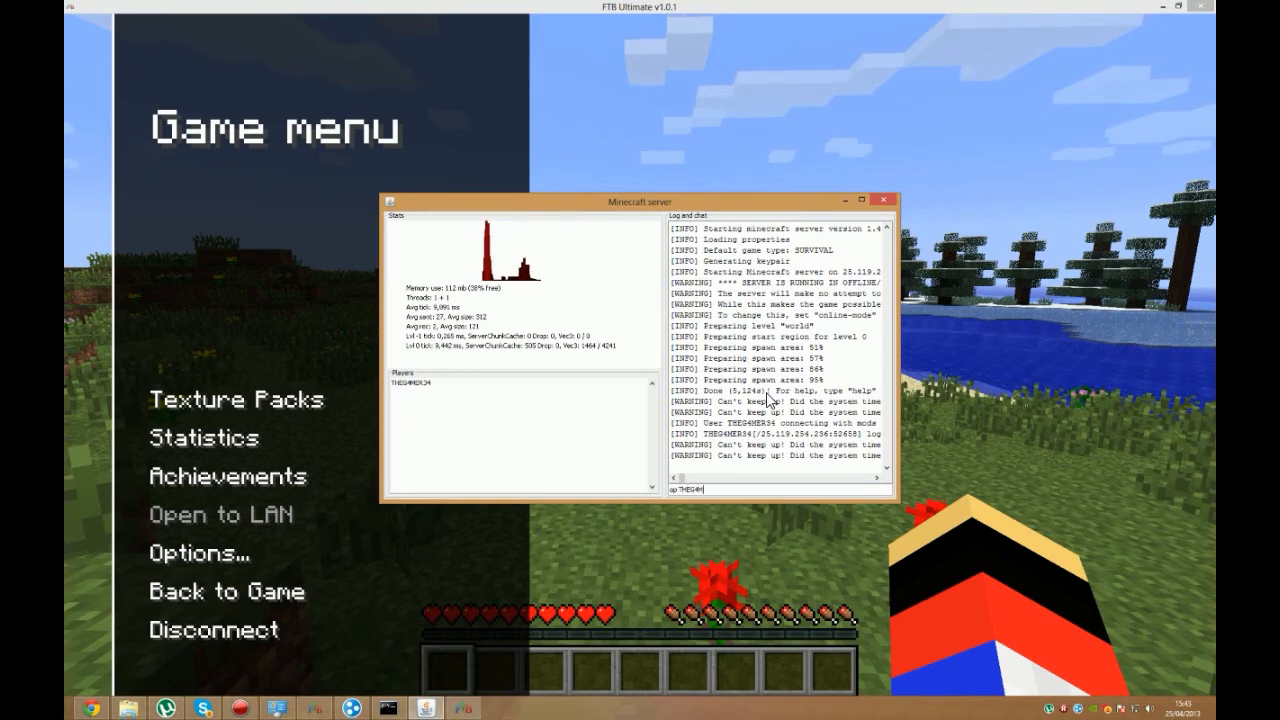
text(ER34)
key(Return)
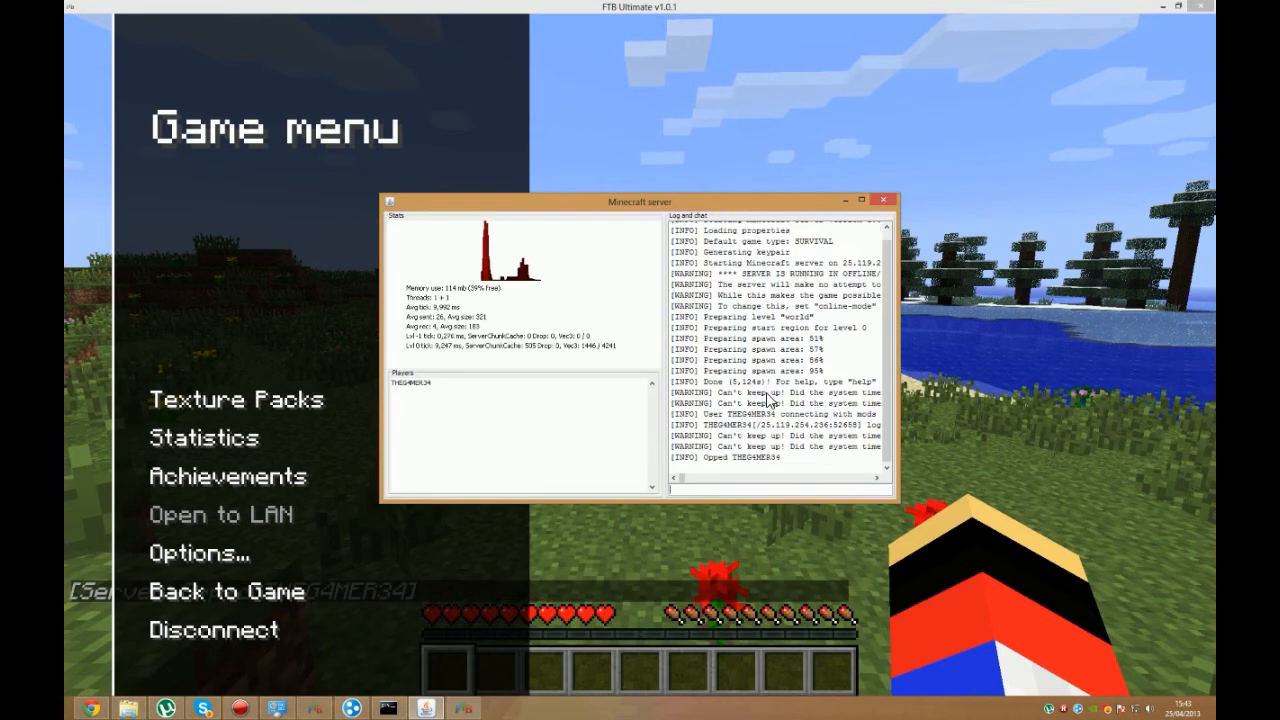
Step: Return to the game, apply the Soartex.zip texture pack and resume playing
click(989, 347)
click(378, 395)
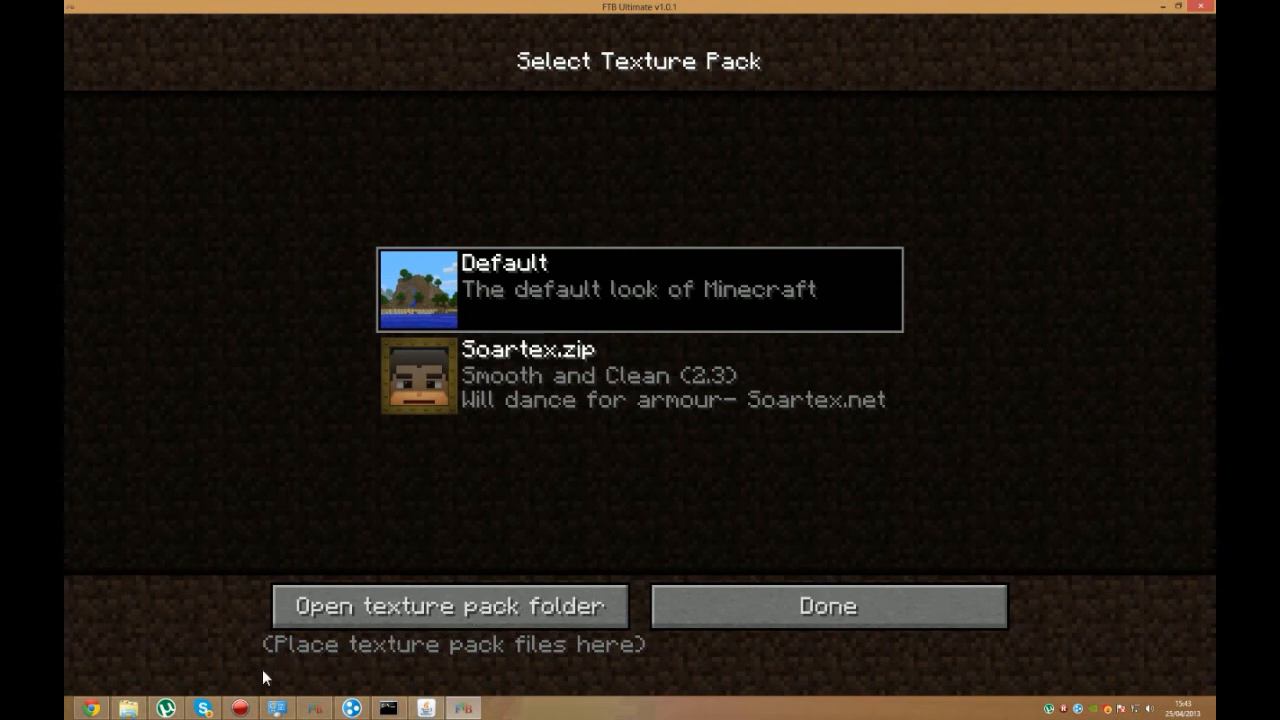
click(251, 712)
click(251, 712)
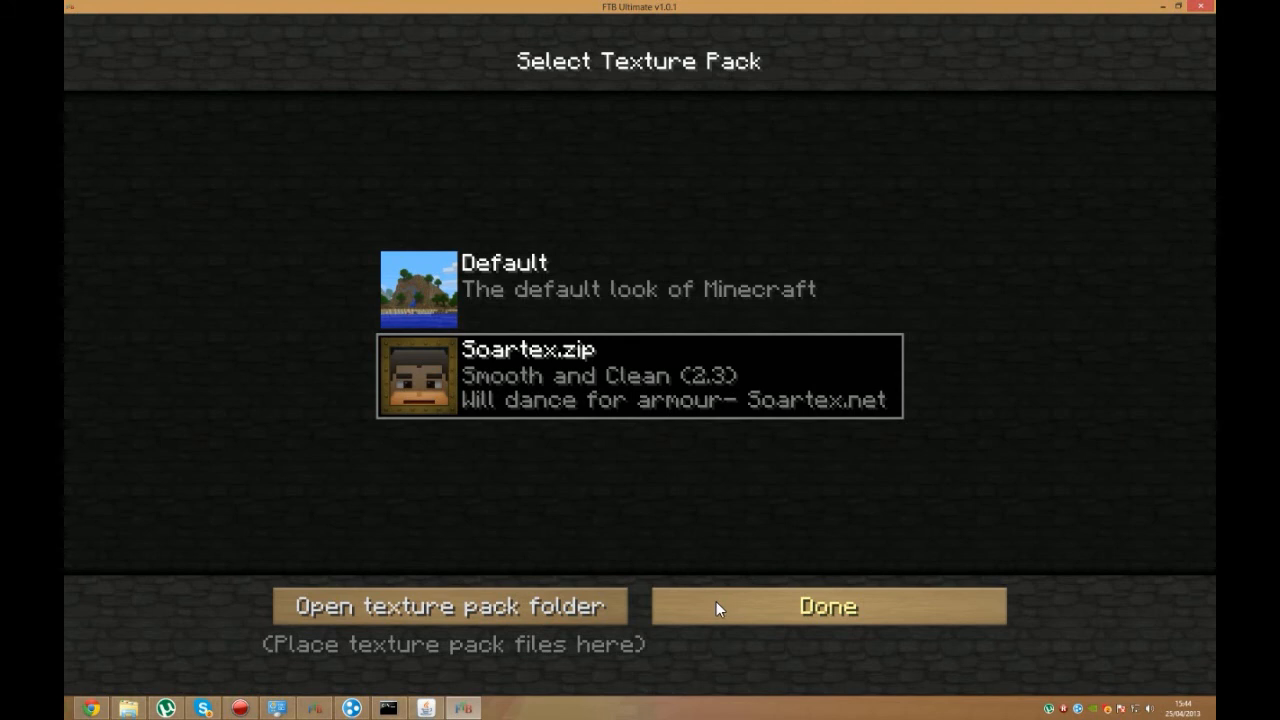
click(797, 592)
key(Escape)
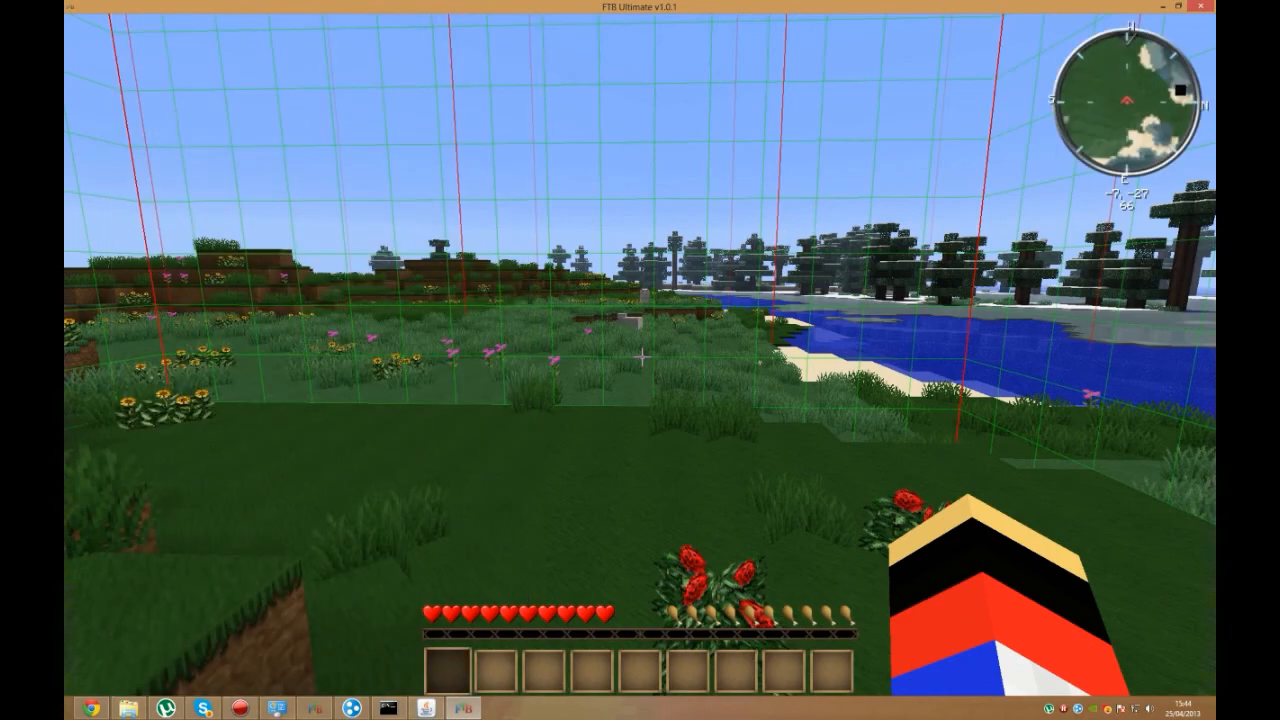
Step: Cycle the minimap zoom level to 0.5x
key(z)
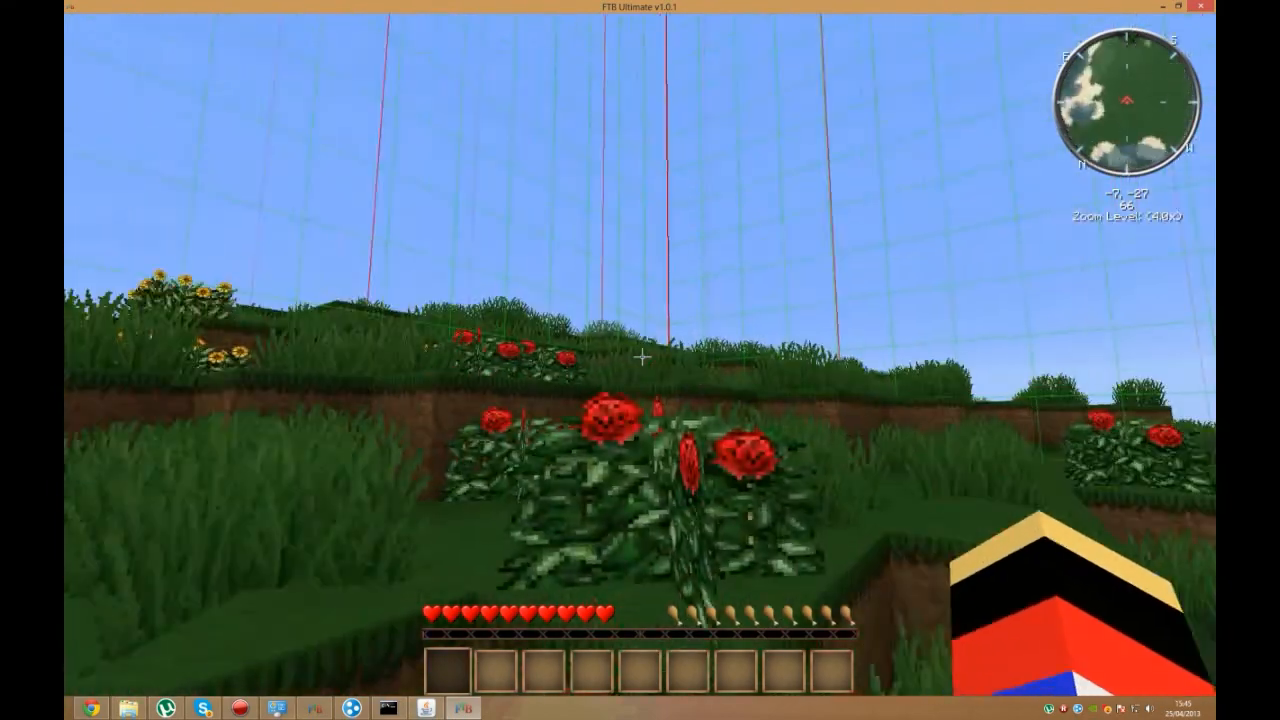
key(z)
key(z)
key(z)
Step: Walk along the lakeshore, over the sand and up the grassy hill to inspect the world with the Soartex textures
key(w)
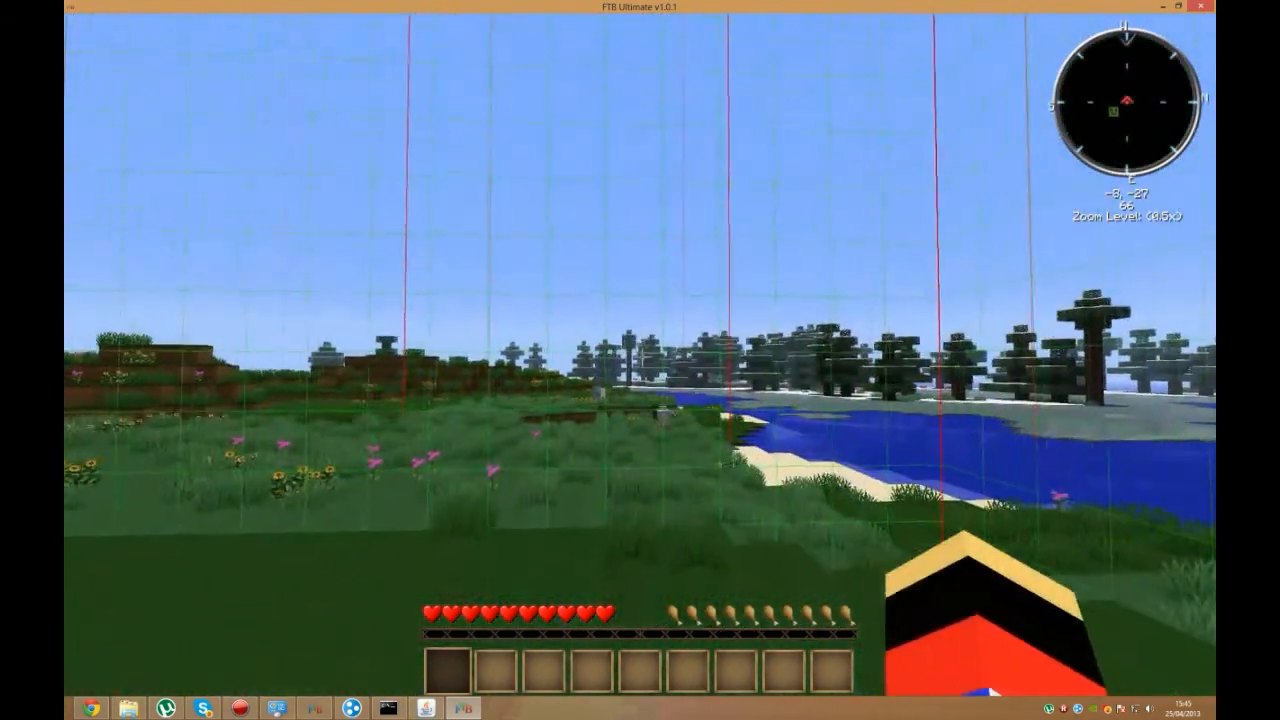
key(w)
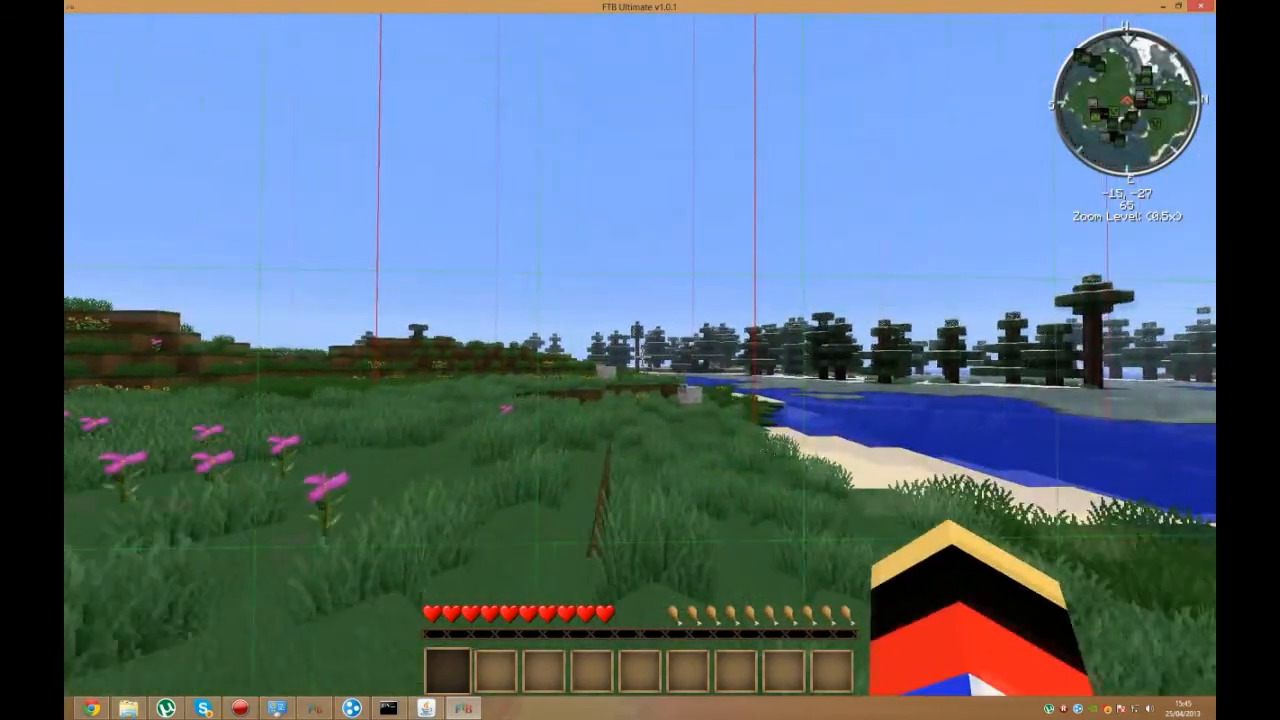
key(w)
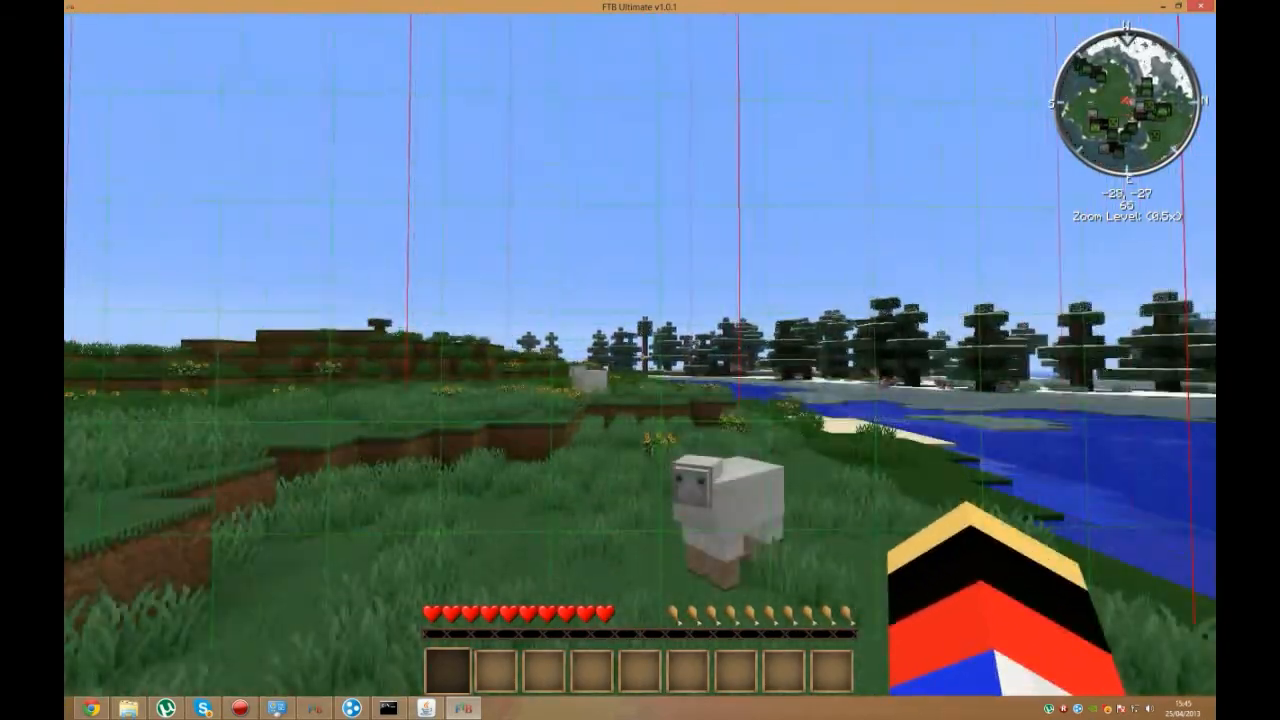
key(w)
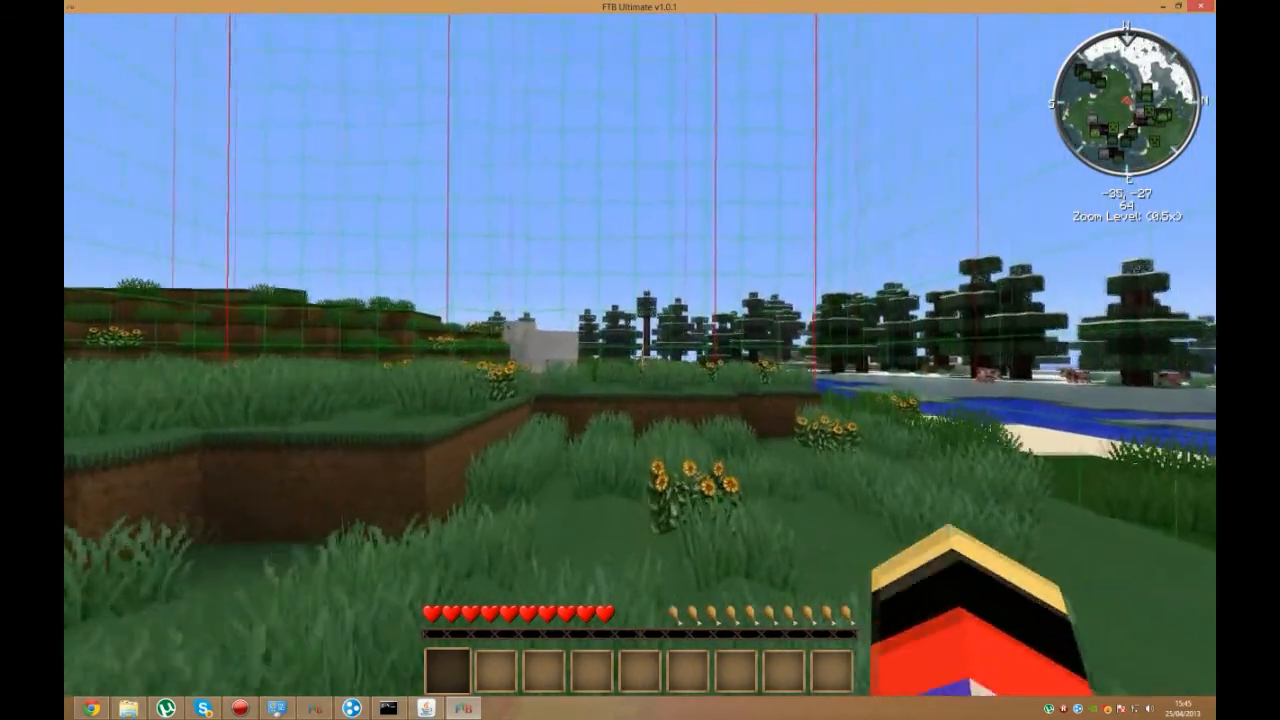
key(w)
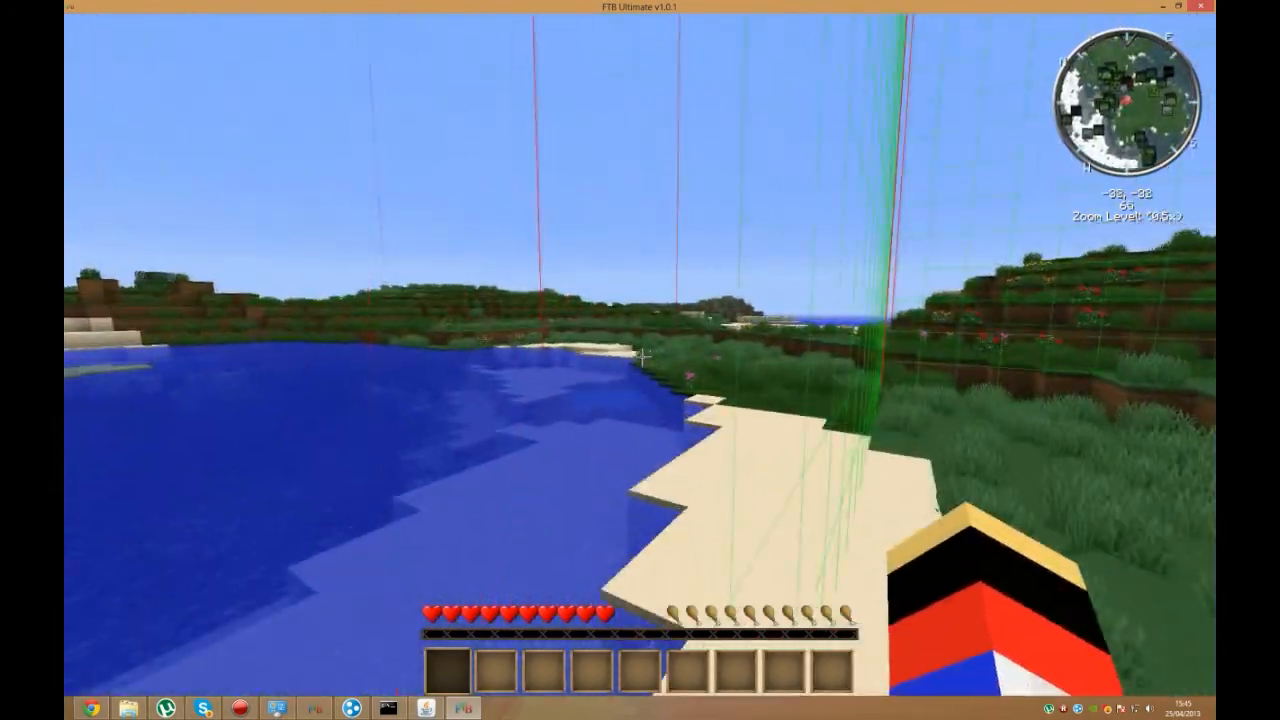
key(w)
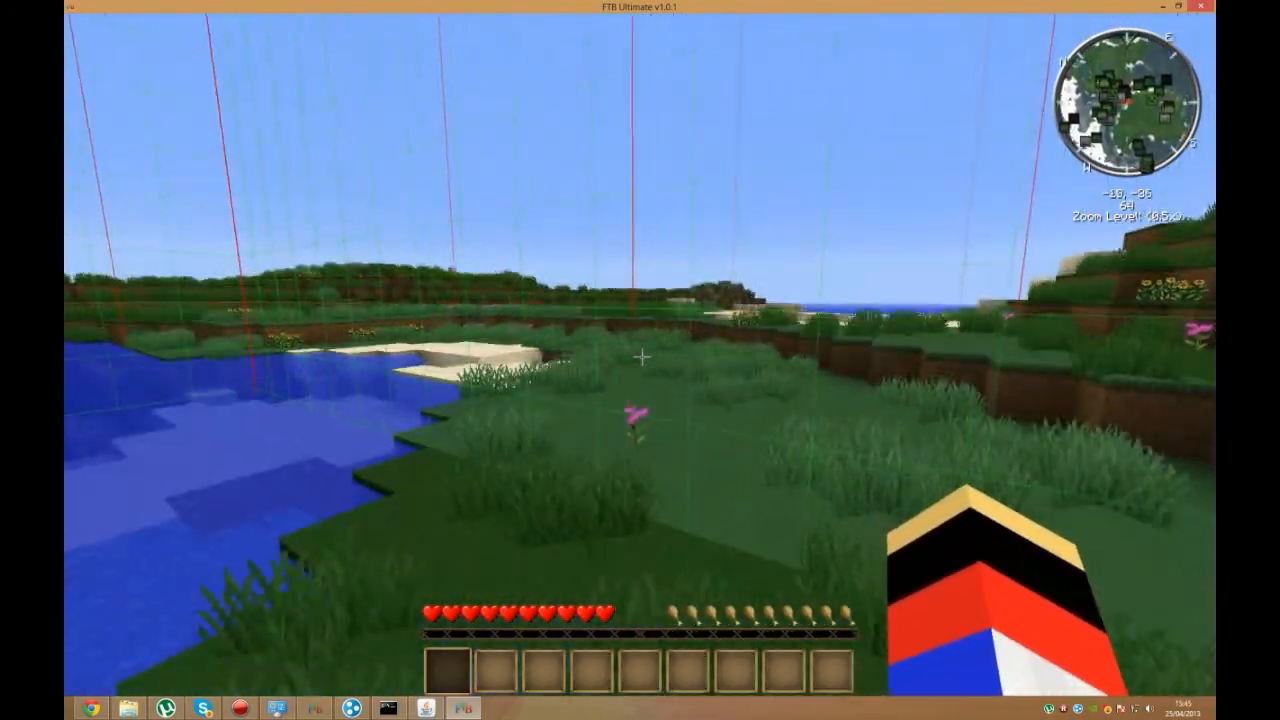
key(w)
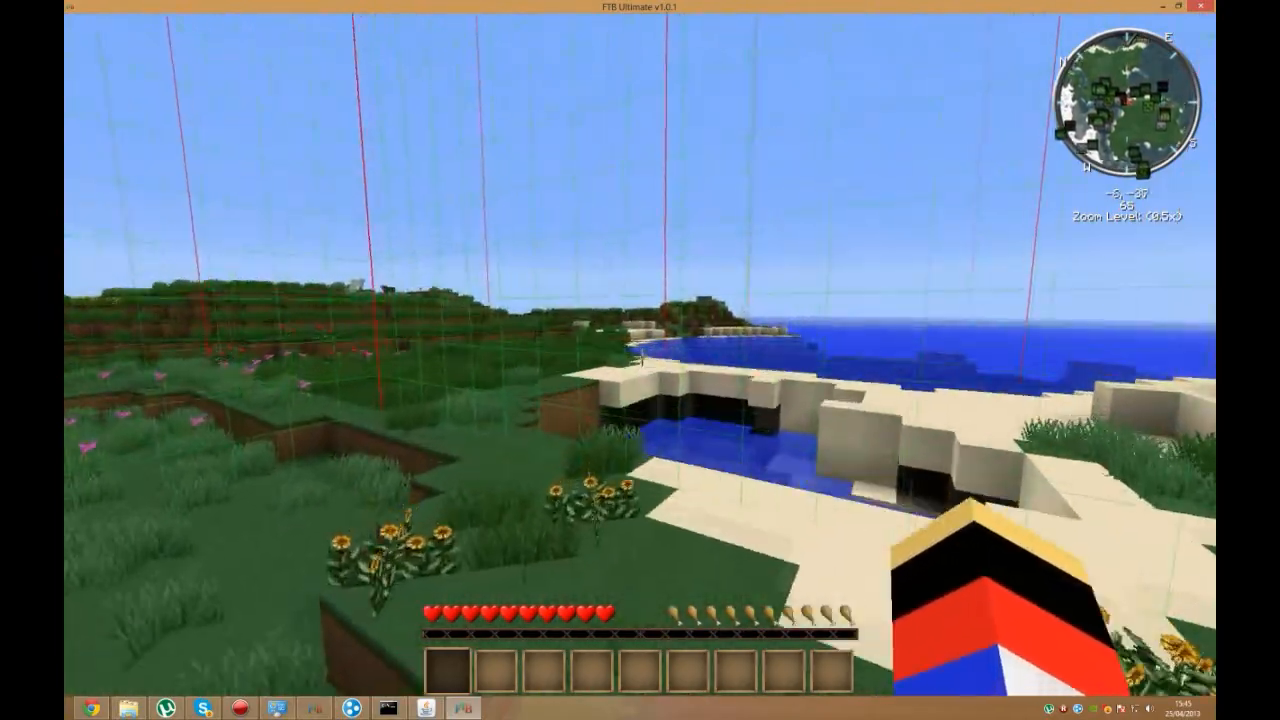
key(w)
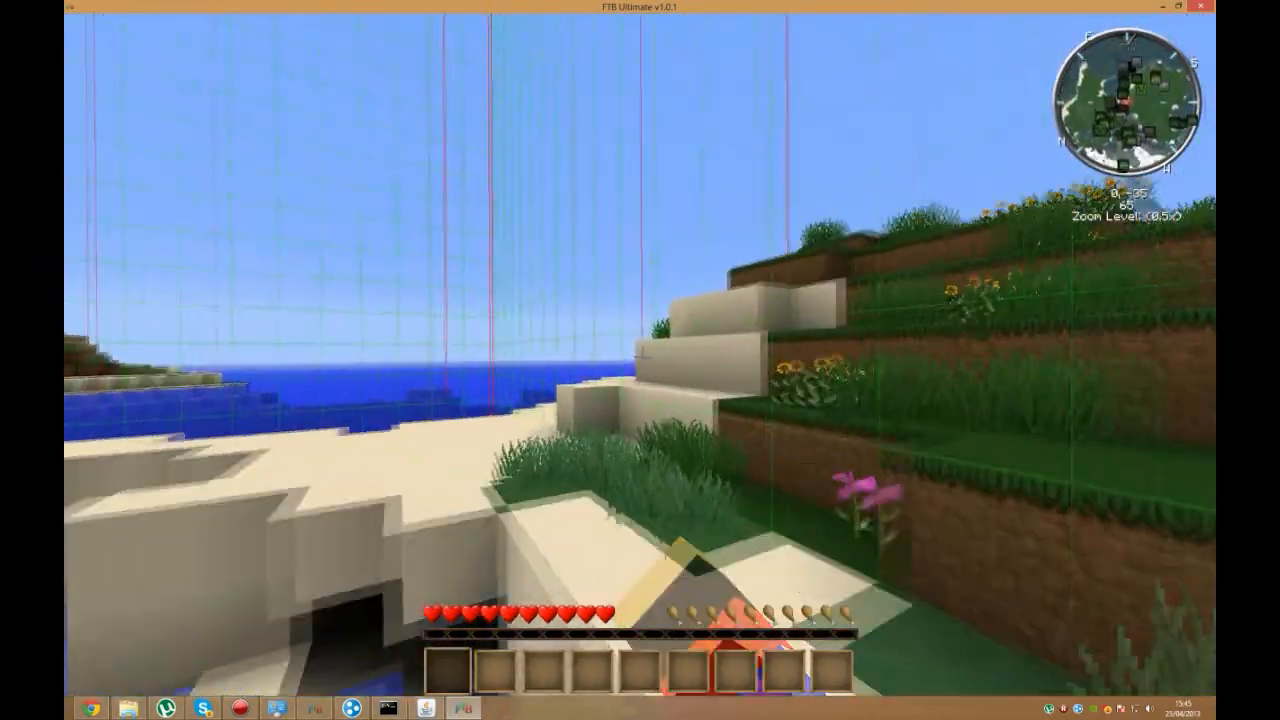
key(w)
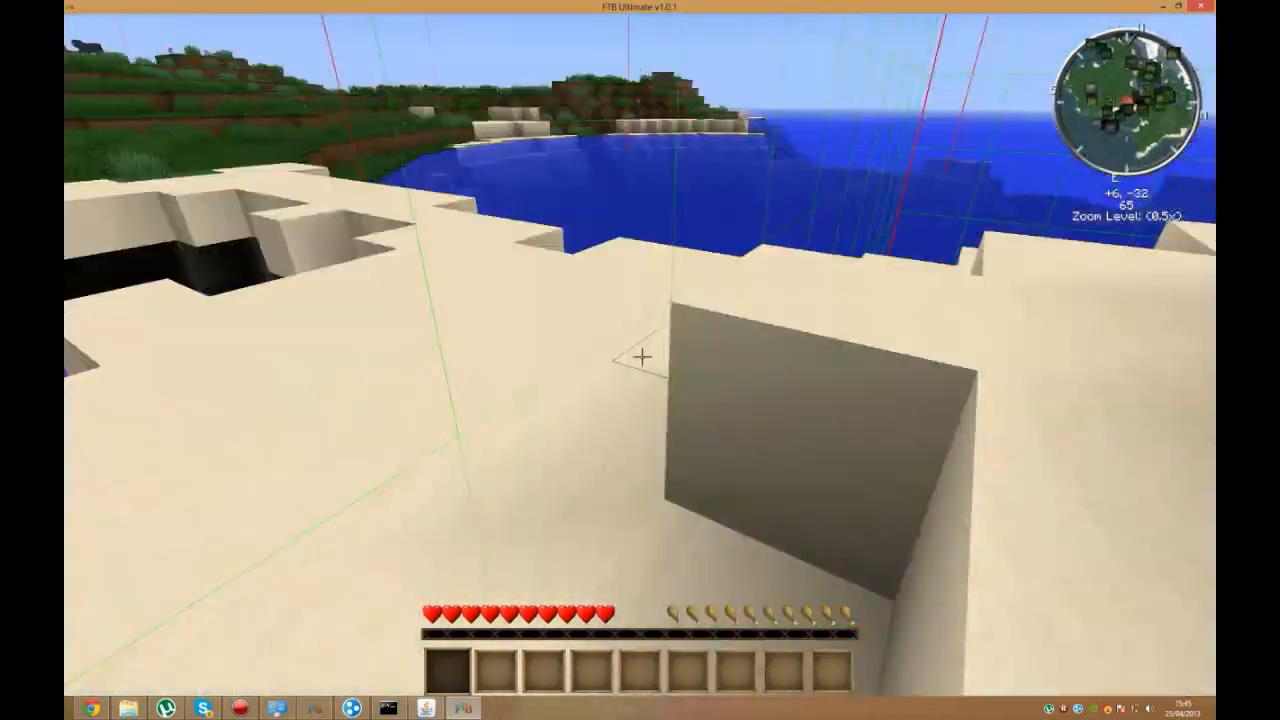
key(space)
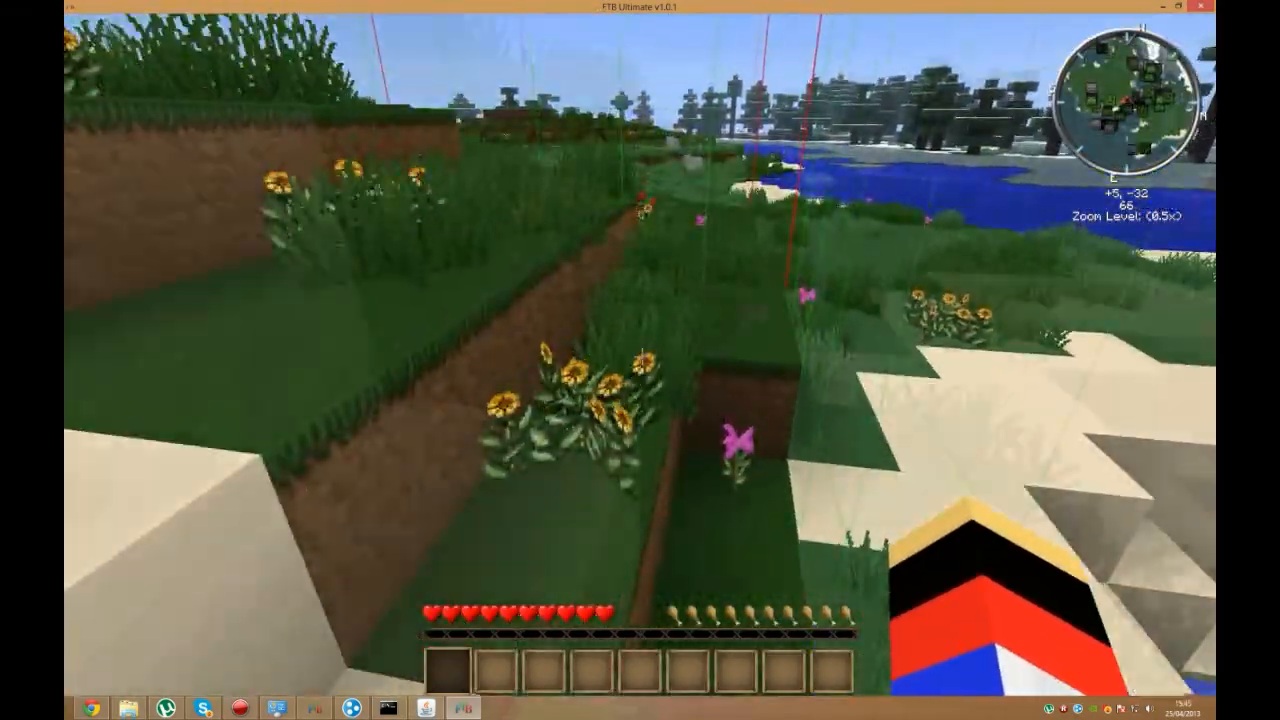
key(w)
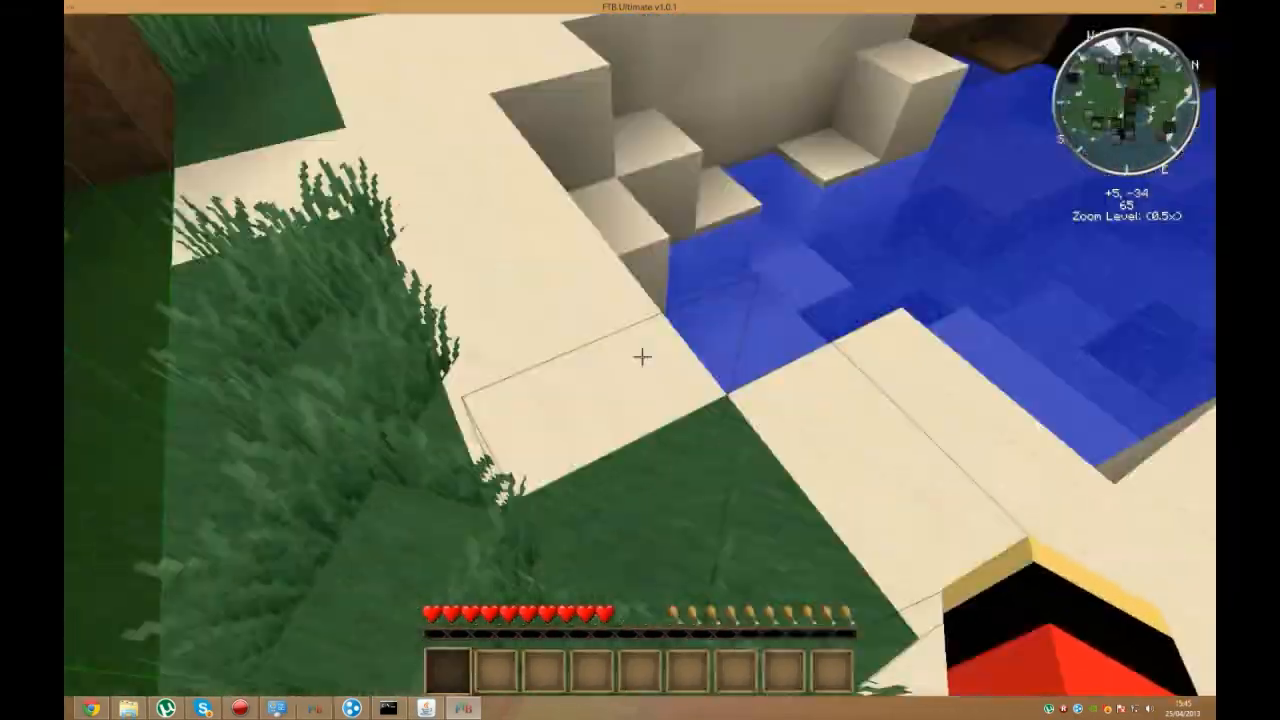
key(w)
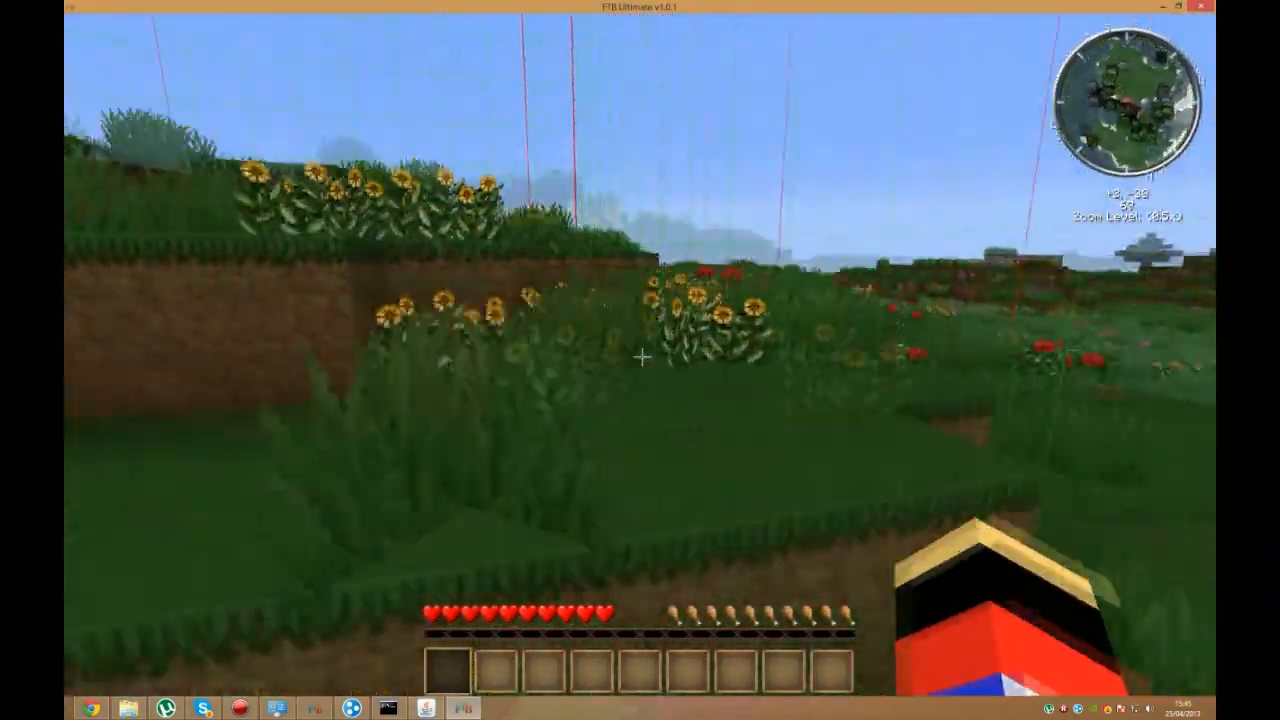
key(w)
key(space)
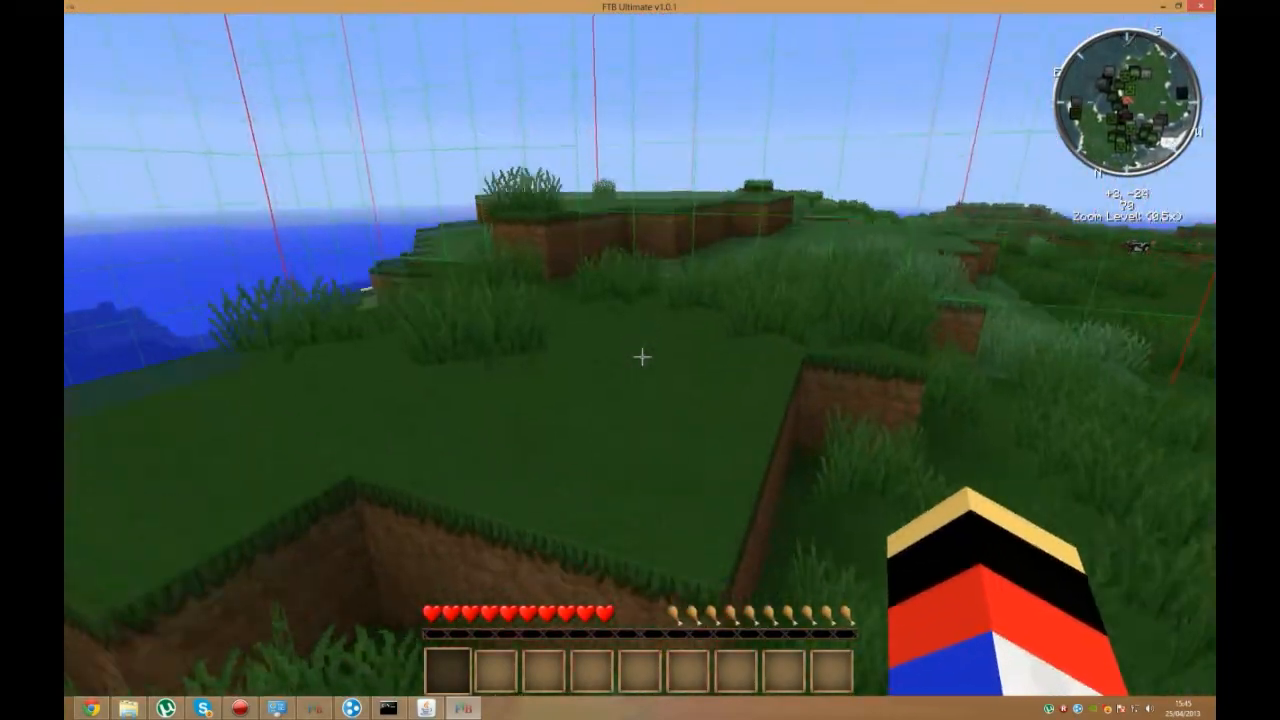